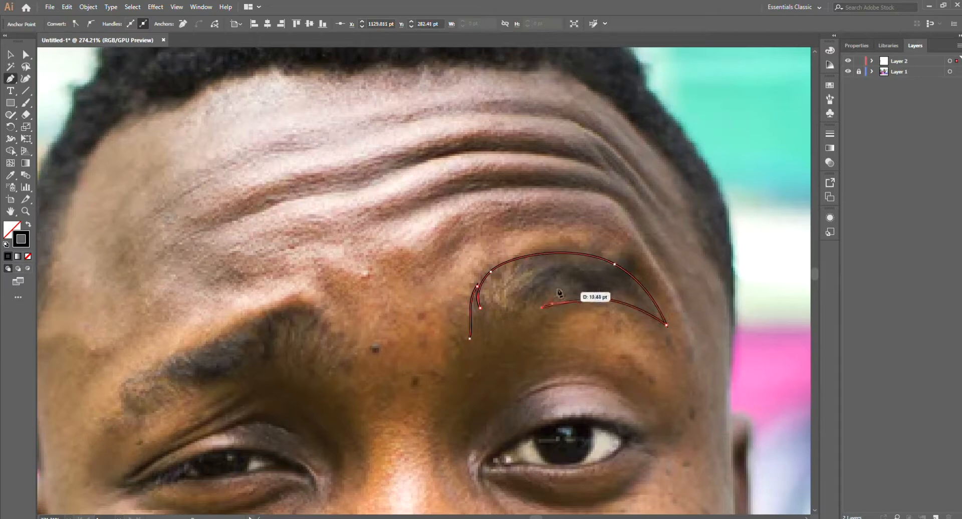
# Step: Close the traced outline of the right-hand eyebrow and give it a solid black fill without a stroke
pyautogui.click(470, 339)
pyautogui.hotkey('shift', 'x')
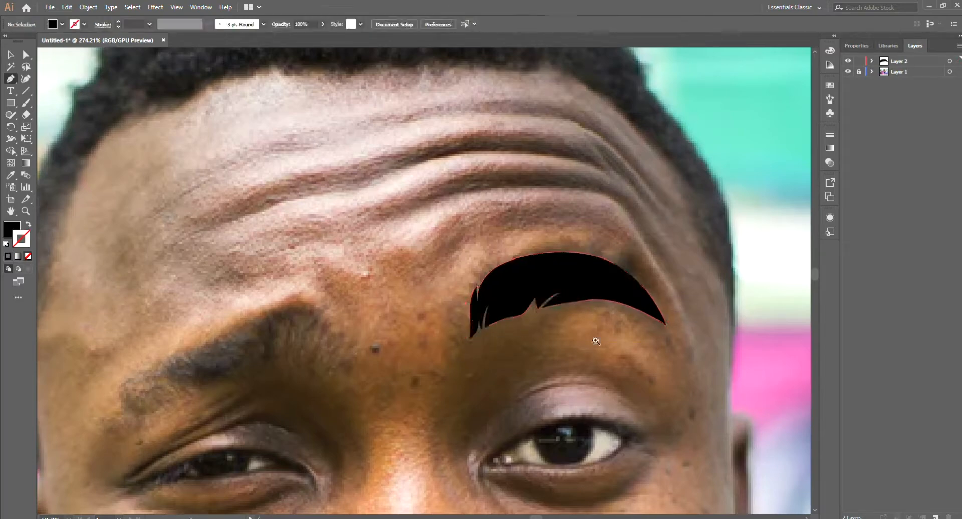
pyautogui.keyDown('ctrl'); pyautogui.click(586, 339); pyautogui.keyUp('ctrl')
# Step: Trace the left-hand eyebrow with the Pen tool, including jagged hair tips at its inner end, and fill it black
pyautogui.scroll(-5, 532, 365)
pyautogui.scroll(3, 450, 333)
pyautogui.click(363, 414)
pyautogui.moveTo(411, 359)
pyautogui.mouseDown()
pyautogui.moveTo(446, 345)
pyautogui.moveTo(479, 347)
pyautogui.moveTo(483, 360)
pyautogui.mouseUp()
pyautogui.click(475, 332)
pyautogui.hotkey('shift', 'x')
pyautogui.click(475, 327)
pyautogui.moveTo(507, 322); pyautogui.dragTo(578, 284)
pyautogui.click(519, 387)
pyautogui.moveTo(532, 361); pyautogui.dragTo(467, 367)
pyautogui.click(526, 401)
pyautogui.click(517, 399)
pyautogui.click(508, 400)
pyautogui.click(480, 396)
pyautogui.click(468, 400)
pyautogui.moveTo(391, 441); pyautogui.dragTo(554, 364)
pyautogui.moveTo(522, 347); pyautogui.dragTo(473, 372)
pyautogui.click(430, 400)
pyautogui.hotkey('shift', 'x')
pyautogui.scroll(-5, 530, 378)
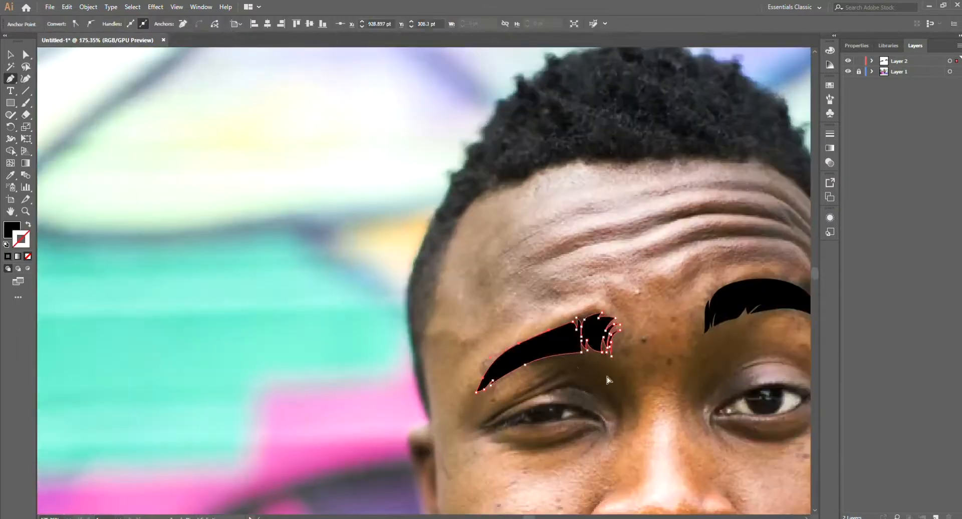
pyautogui.keyDown('ctrl'); pyautogui.click(595, 371); pyautogui.keyUp('ctrl')
# Step: Draw a curved black stroke along the outer edge of the right-hand nostril wing
pyautogui.moveTo(672, 363); pyautogui.dragTo(518, 335)
pyautogui.scroll(6, 572, 430)
pyautogui.click(575, 442)
pyautogui.moveTo(611, 394); pyautogui.dragTo(608, 365)
pyautogui.click(587, 350)
pyautogui.hotkey('shift', 'x')
# Step: Apply a width profile tapered at both ends to the 4 pt nostril wing stroke
pyautogui.press('v')
pyautogui.click(581, 439)
pyautogui.click(207, 24)
pyautogui.click(183, 49)
pyautogui.click(171, 100)
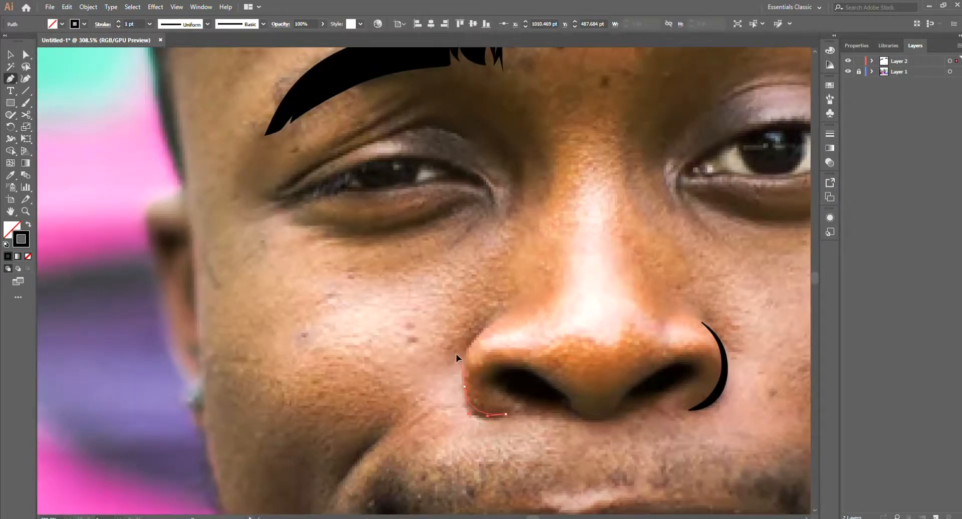
# Step: Draw a curve along the left-hand nostril wing and copy the tapered stroke from the opposite curve with the Eyedropper
pyautogui.click(483, 329)
pyautogui.moveTo(484, 414); pyautogui.dragTo(506, 415)
pyautogui.press('i')
pyautogui.click(713, 386)
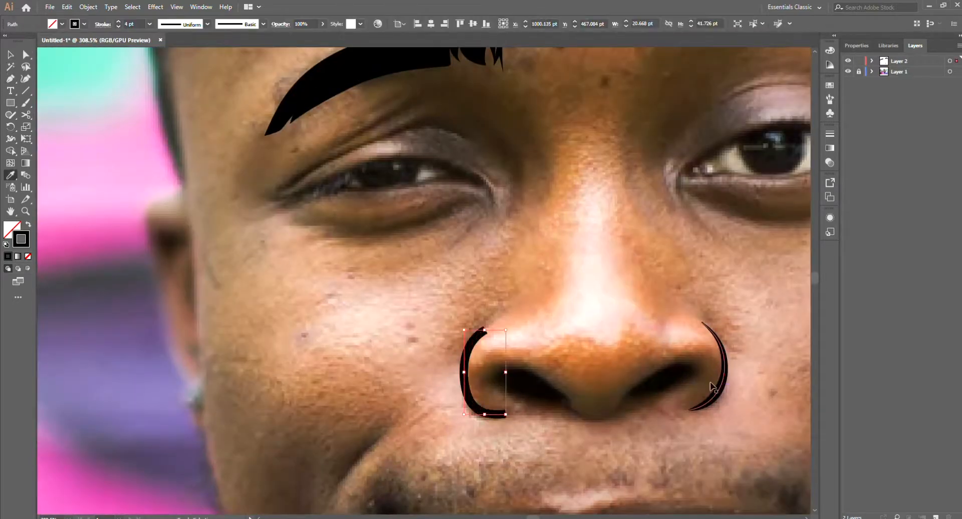
pyautogui.click(95, 172)
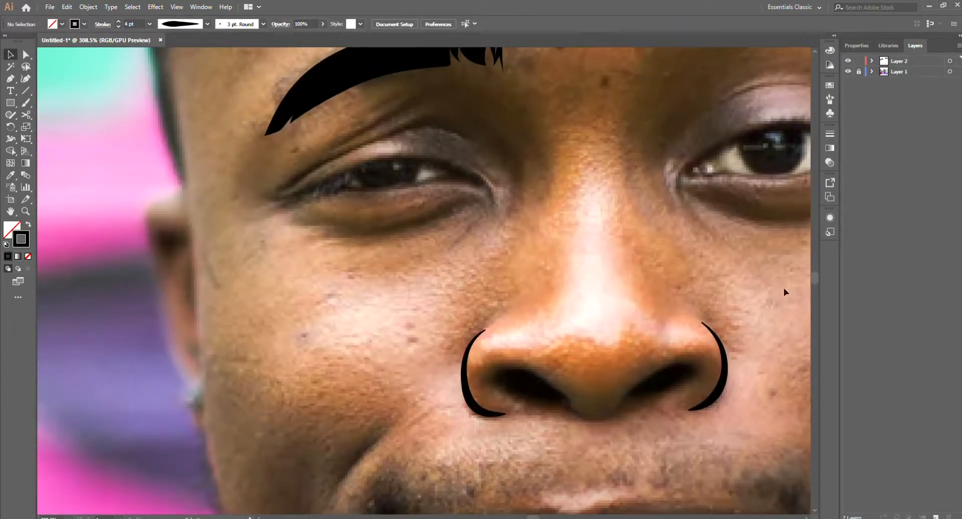
# Step: Trace the dark opening of the right-hand nostril with a pointed end towards the nose tip and fill it black
pyautogui.scroll(3, 700, 390)
pyautogui.press('p')
pyautogui.moveTo(564, 425); pyautogui.dragTo(582, 411)
pyautogui.moveTo(601, 381); pyautogui.dragTo(617, 360)
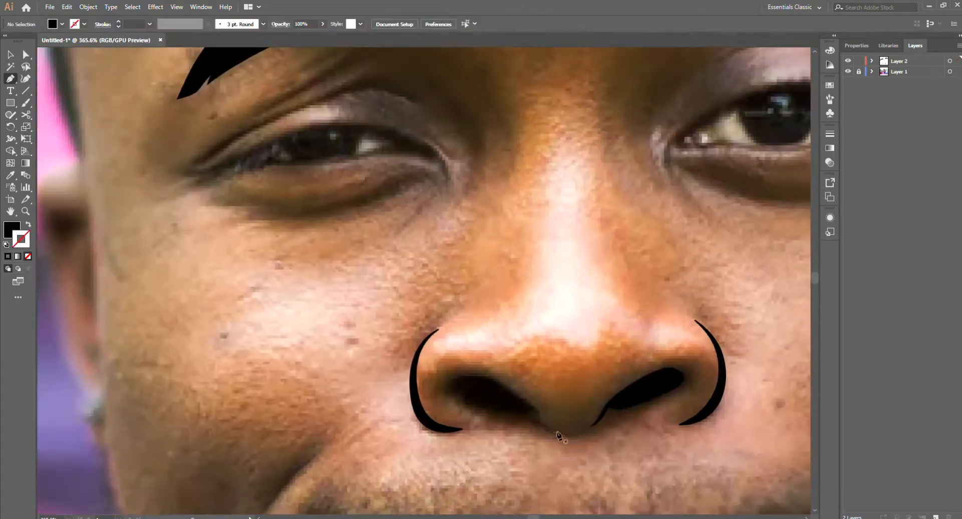
# Step: Trace the left-hand nostril opening and the underside of the nose tip as a solid black shape
pyautogui.moveTo(531, 404); pyautogui.dragTo(519, 397)
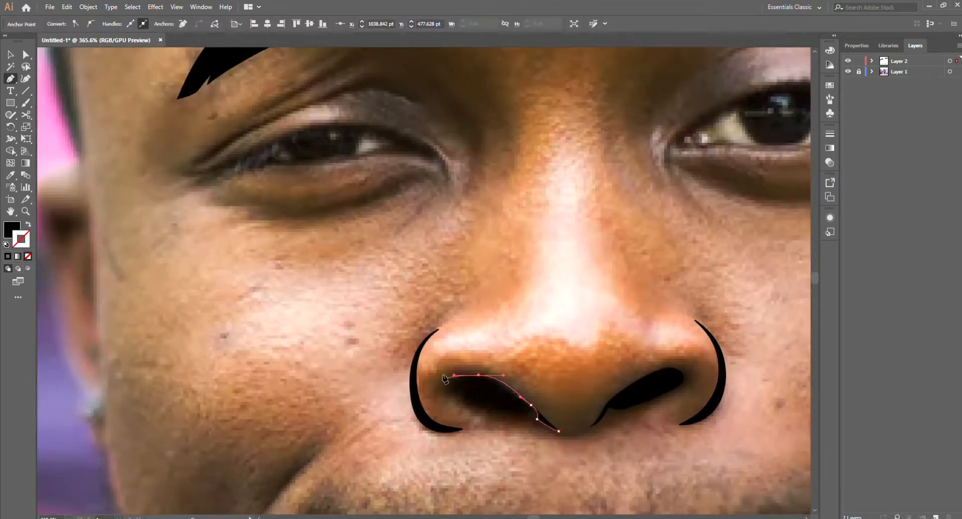
pyautogui.moveTo(452, 395); pyautogui.dragTo(457, 401)
pyautogui.hotkey('shift', 'x')
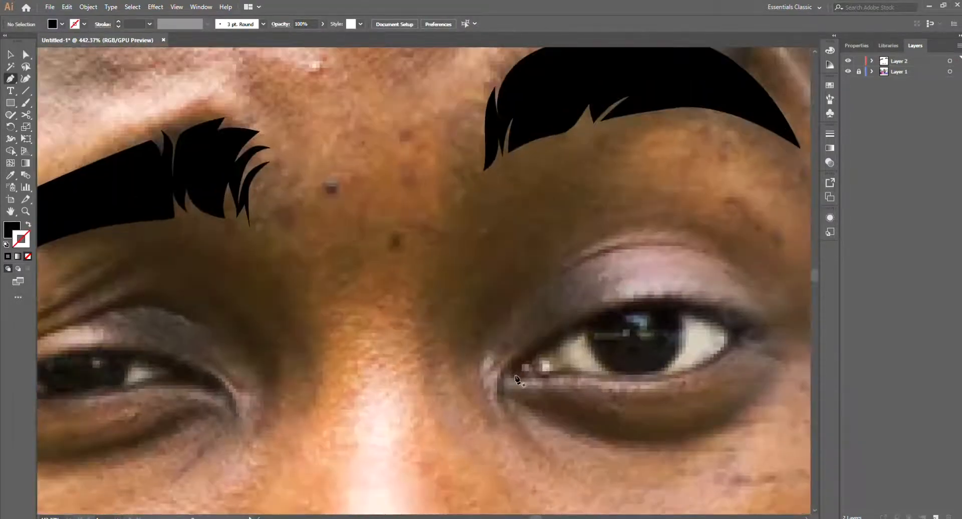
# Step: Trace the upper lash line and outer corner of the right-hand eye as a closed shape filled black
pyautogui.moveTo(502, 382); pyautogui.dragTo(523, 378)
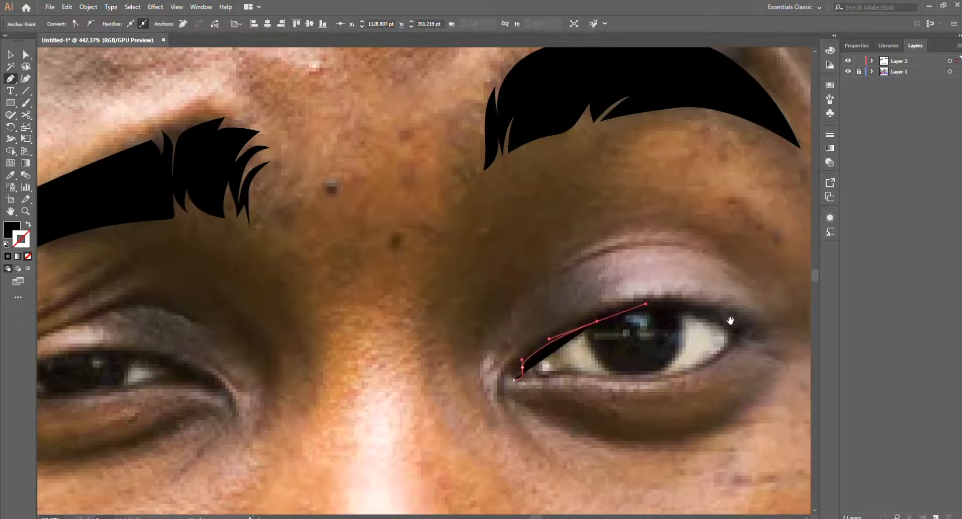
pyautogui.moveTo(671, 324); pyautogui.dragTo(696, 339)
pyautogui.hotkey('ctrl', 'z')
pyautogui.hotkey('shift', 'x')
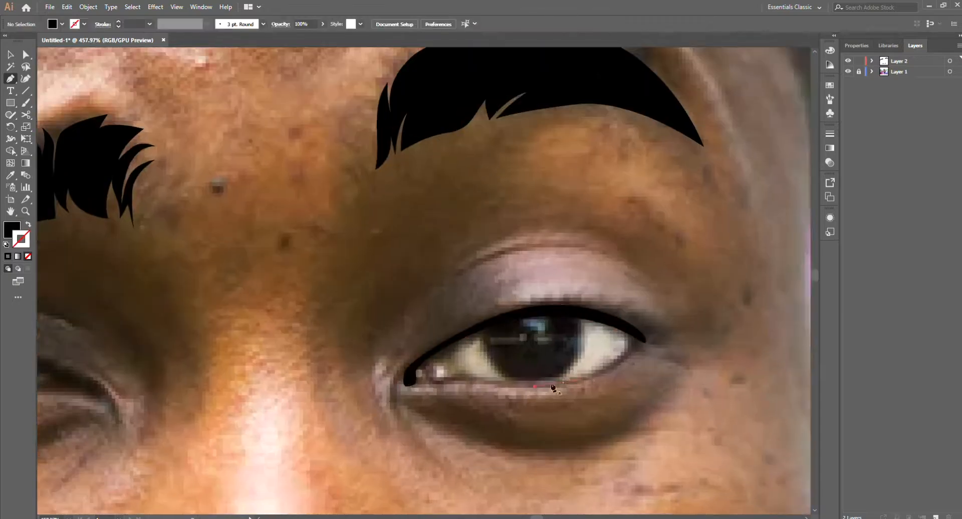
pyautogui.moveTo(563, 382); pyautogui.dragTo(594, 379)
pyautogui.moveTo(632, 335); pyautogui.dragTo(636, 346)
pyautogui.moveTo(546, 382); pyautogui.dragTo(535, 385)
pyautogui.keyDown('ctrl'); pyautogui.click(684, 367); pyautogui.keyUp('ctrl')
# Step: Draw a thin black shape along the lower lid of the right-hand eye, joining the outer corner line
pyautogui.scroll(-5, 683, 368)
pyautogui.scroll(5, 672, 368)
pyautogui.scroll(3, 561, 404)
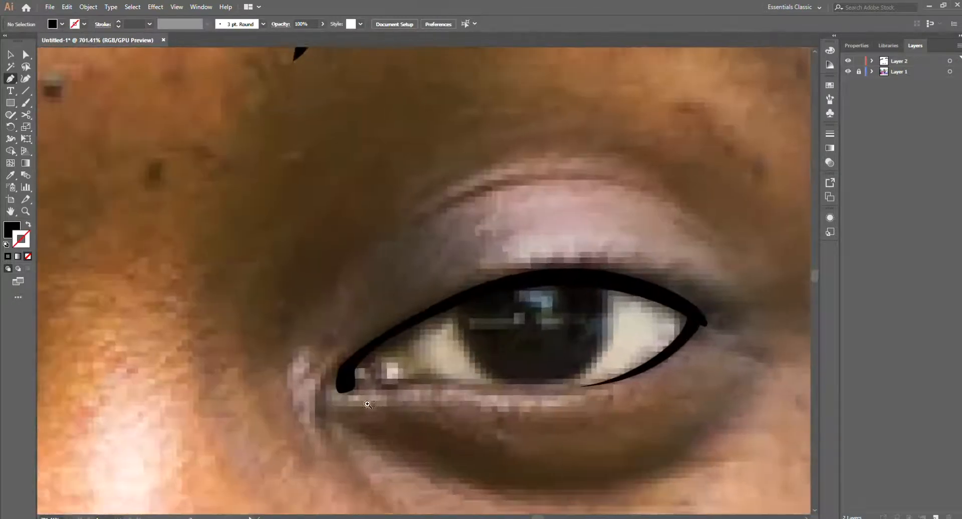
pyautogui.scroll(-2, 376, 404)
pyautogui.scroll(2, 387, 403)
pyautogui.moveTo(391, 389); pyautogui.dragTo(398, 399)
pyautogui.moveTo(468, 386); pyautogui.dragTo(531, 394)
pyautogui.hotkey('ctrl', 'z')
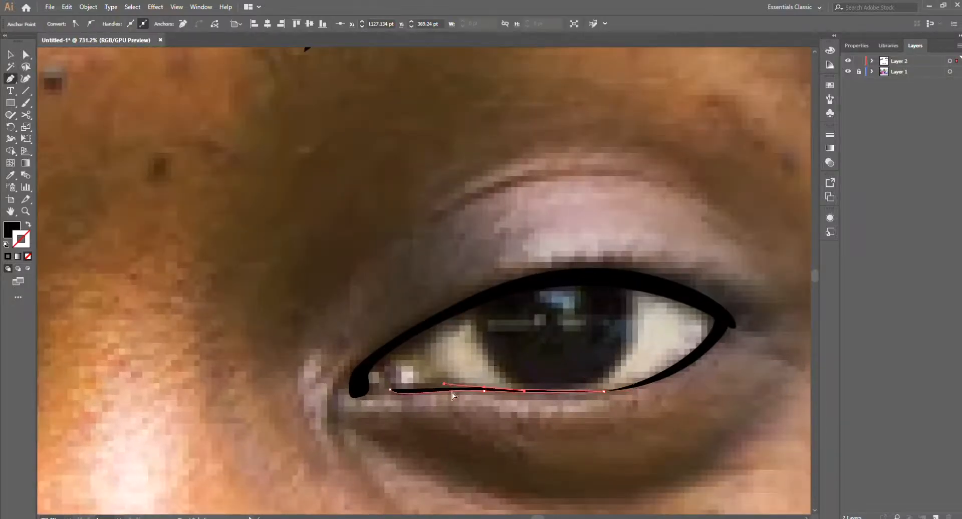
pyautogui.click(390, 388)
pyautogui.keyDown('ctrl'); pyautogui.click(446, 416); pyautogui.keyUp('ctrl')
# Step: Fill the gap at the inner corner of the right-hand eye with a small black shape and check it without the photo
pyautogui.scroll(-5, 538, 383)
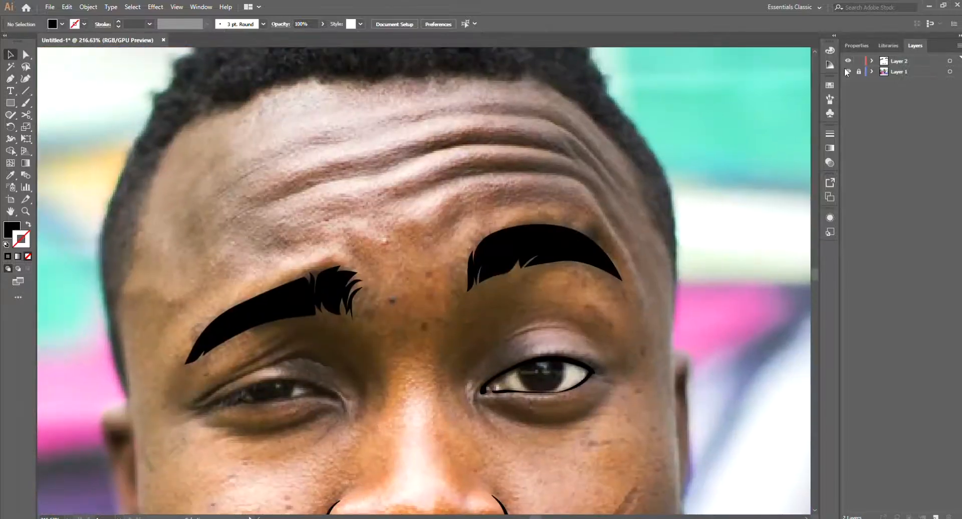
pyautogui.scroll(4, 593, 374)
pyautogui.scroll(3, 576, 326)
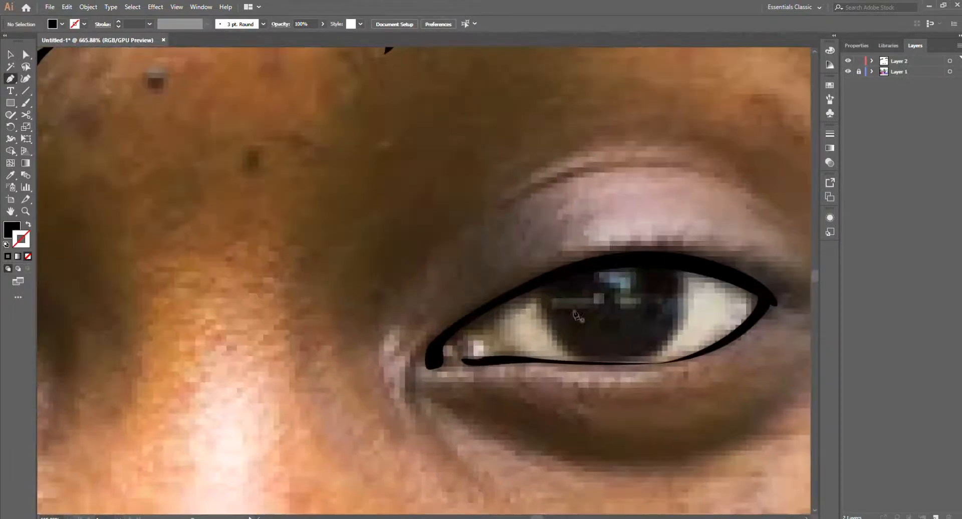
pyautogui.scroll(2, 459, 381)
pyautogui.scroll(-1, 446, 373)
pyautogui.click(441, 348)
pyautogui.moveTo(475, 360); pyautogui.dragTo(486, 360)
pyautogui.moveTo(434, 367); pyautogui.dragTo(419, 365)
pyautogui.click(441, 347)
pyautogui.keyDown('ctrl'); pyautogui.click(462, 387); pyautogui.keyUp('ctrl')
pyautogui.scroll(-10, 501, 383)
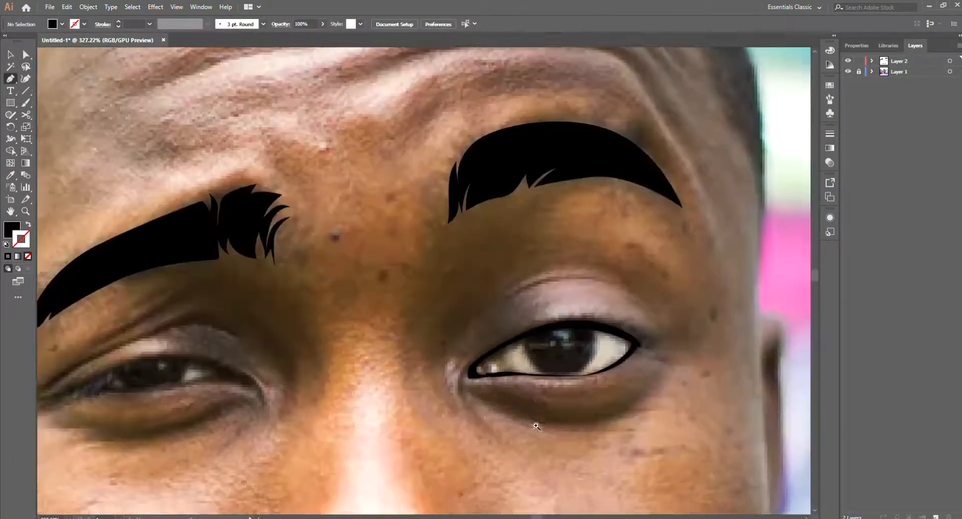
pyautogui.click(848, 71)
pyautogui.click(848, 71)
# Step: Trace the upper lash line of the left-hand eye from outer to inner corner and fill it black
pyautogui.scroll(2, 558, 394)
pyautogui.moveTo(558, 394)
pyautogui.mouseDown()
pyautogui.moveTo(570, 411)
pyautogui.moveTo(608, 399)
pyautogui.mouseUp()
pyautogui.scroll(3, 335, 403)
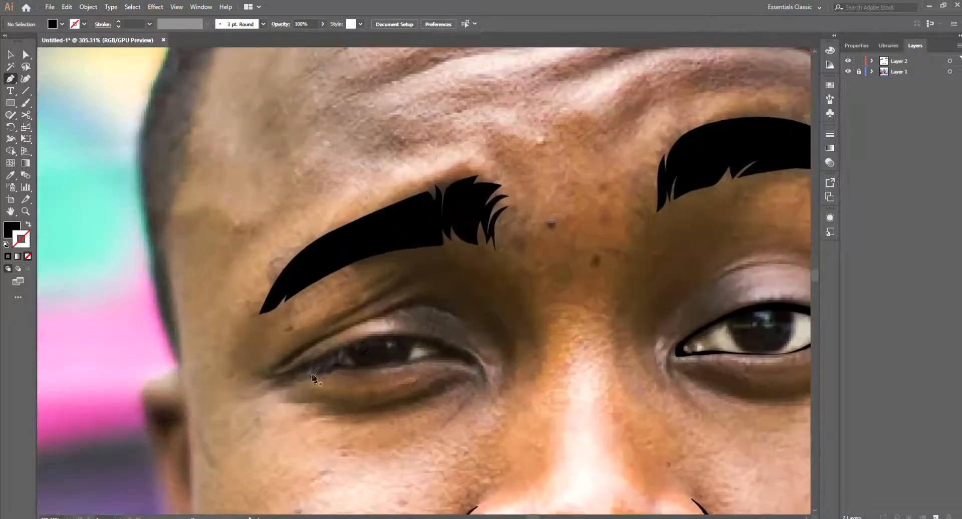
pyautogui.moveTo(295, 369); pyautogui.dragTo(313, 369)
pyautogui.moveTo(372, 341); pyautogui.dragTo(401, 335)
pyautogui.moveTo(443, 344); pyautogui.dragTo(453, 347)
pyautogui.scroll(2, 441, 341)
pyautogui.hotkey('shift', 'x')
pyautogui.moveTo(309, 351)
pyautogui.mouseDown()
pyautogui.moveTo(297, 365)
pyautogui.moveTo(353, 368)
pyautogui.moveTo(322, 364)
pyautogui.mouseUp()
pyautogui.click(256, 381)
pyautogui.hotkey('shift', 'x')
pyautogui.keyDown('ctrl'); pyautogui.click(247, 402); pyautogui.keyUp('ctrl')
pyautogui.scroll(2, 307, 378)
pyautogui.click(299, 359)
pyautogui.keyDown('ctrl'); pyautogui.click(383, 386); pyautogui.keyUp('ctrl')
pyautogui.scroll(-3, 383, 383)
pyautogui.scroll(1, 375, 384)
pyautogui.hotkey('ctrl', 'z')
pyautogui.hotkey('ctrl', 'z')
pyautogui.hotkey('ctrl', 'z')
pyautogui.hotkey('ctrl', 'z')
pyautogui.hotkey('ctrl', 'z')
# Step: Draw a closed black shape for the outer part of the left-hand eye's lower lash line
pyautogui.moveTo(333, 371); pyautogui.dragTo(350, 371)
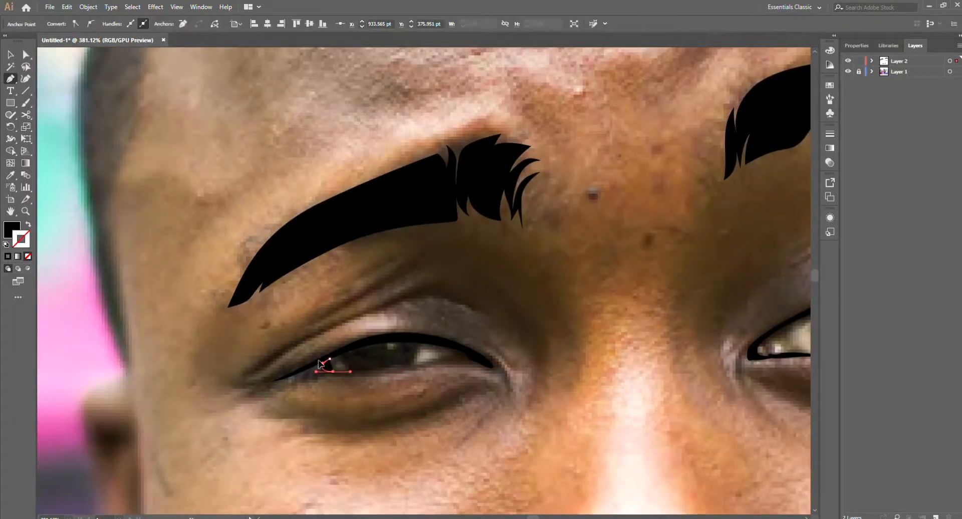
pyautogui.click(297, 370)
pyautogui.click(329, 358)
pyautogui.keyDown('ctrl'); pyautogui.click(423, 393); pyautogui.keyUp('ctrl')
pyautogui.scroll(-3, 433, 391)
# Step: Continue the left-hand eye's lower lash line in black as far as the inner corner
pyautogui.scroll(3, 436, 383)
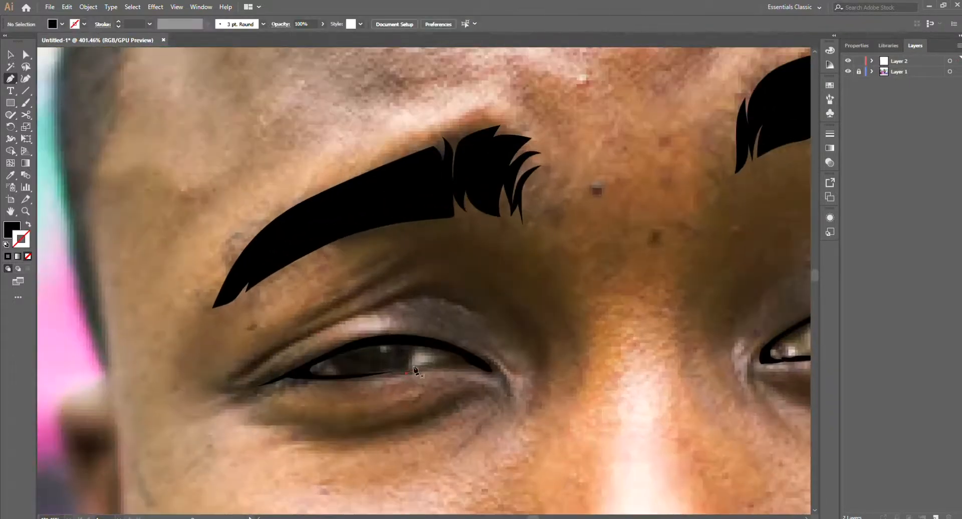
pyautogui.click(472, 365)
pyautogui.click(419, 370)
pyautogui.keyDown('ctrl'); pyautogui.click(411, 374); pyautogui.keyUp('ctrl')
pyautogui.scroll(2, 411, 376)
pyautogui.press('a')
pyautogui.click(444, 363)
pyautogui.click(448, 391)
pyautogui.scroll(-4, 451, 394)
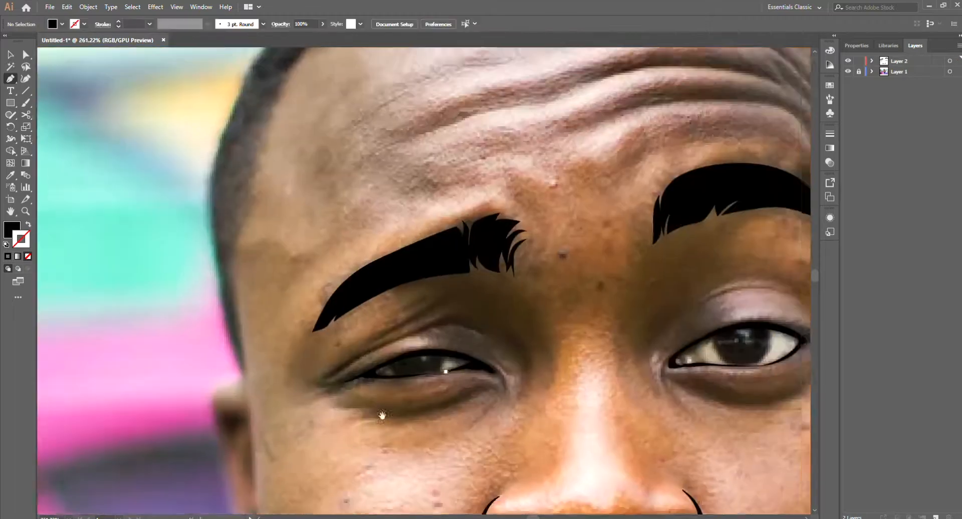
# Step: Refine the anchor points near the inner corner of the left-hand eye's lash lines with Direct Selection
pyautogui.scroll(3, 461, 393)
pyautogui.click(465, 352)
pyautogui.click(494, 378)
pyautogui.click(489, 350)
pyautogui.click(505, 396)
pyautogui.scroll(-5, 505, 399)
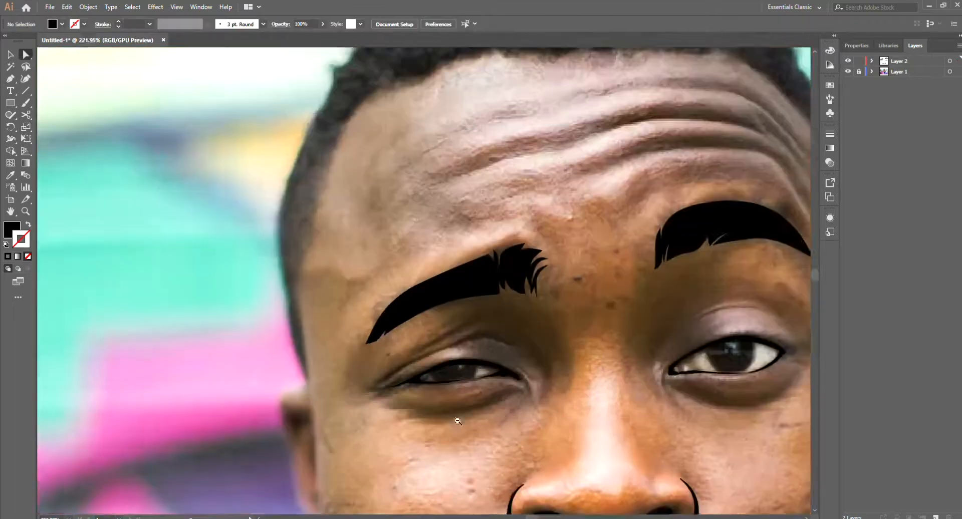
# Step: Draw the line between the lips with the Pen tool, from the right-hand mouth corner to the left-hand one
pyautogui.scroll(-3, 657, 441)
pyautogui.moveTo(658, 445); pyautogui.dragTo(602, 414)
pyautogui.press('p')
pyautogui.scroll(-1, 603, 431)
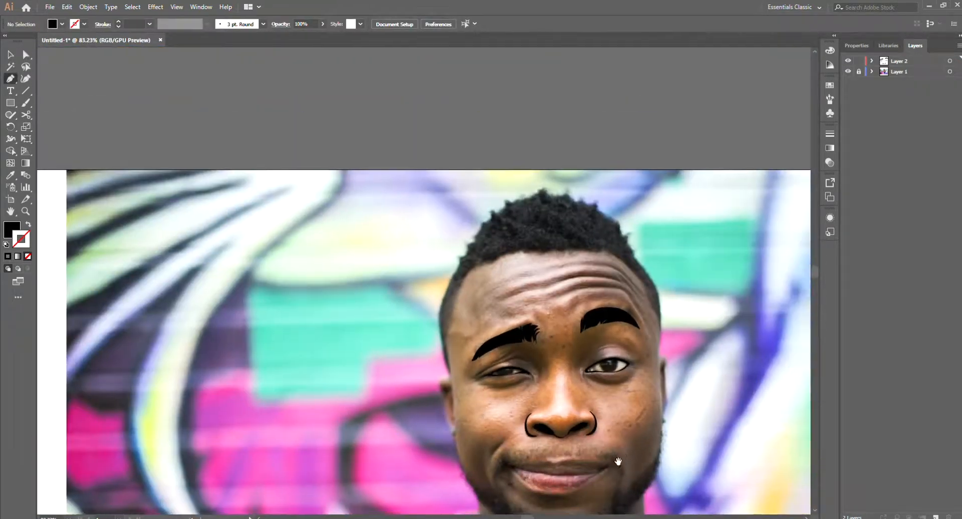
pyautogui.scroll(4, 618, 462)
pyautogui.moveTo(692, 377); pyautogui.dragTo(679, 376)
pyautogui.moveTo(655, 390); pyautogui.dragTo(644, 396)
pyautogui.moveTo(576, 404); pyautogui.dragTo(515, 401)
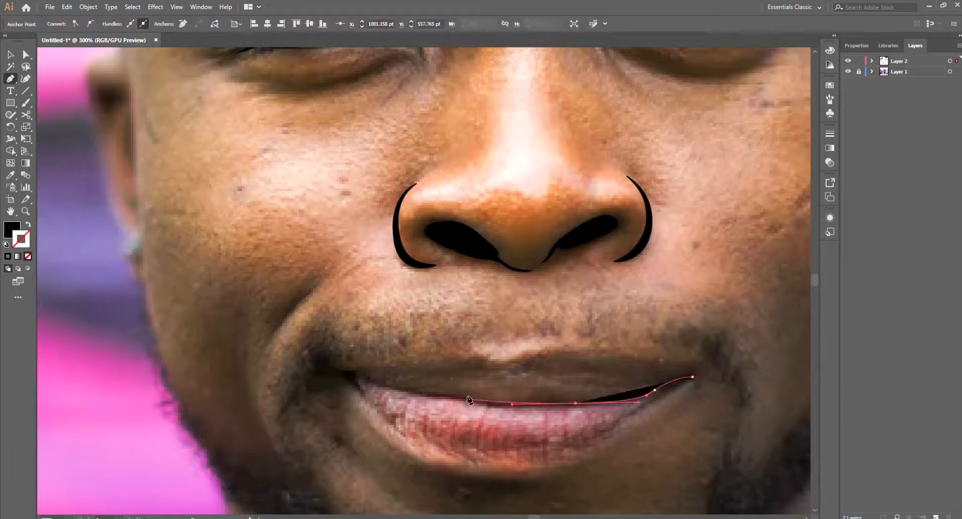
pyautogui.click(344, 373)
# Step: Turn the mouth line into an unfilled black stroke, choose its stroke weight and check it against the photo layer
pyautogui.press('v')
pyautogui.hotkey('shift', 'x')
pyautogui.click(150, 25)
pyautogui.click(134, 84)
pyautogui.scroll(-4, 610, 383)
pyautogui.click(848, 71)
pyautogui.click(847, 71)
# Step: Start the lip outline at the middle of the lower lip's edge and trace it up to the right-hand mouth corner
pyautogui.scroll(3, 624, 471)
pyautogui.press('p')
pyautogui.moveTo(472, 398); pyautogui.dragTo(511, 400)
pyautogui.moveTo(574, 387); pyautogui.dragTo(599, 375)
pyautogui.moveTo(658, 322); pyautogui.dragTo(668, 317)
pyautogui.scroll(5, 668, 317)
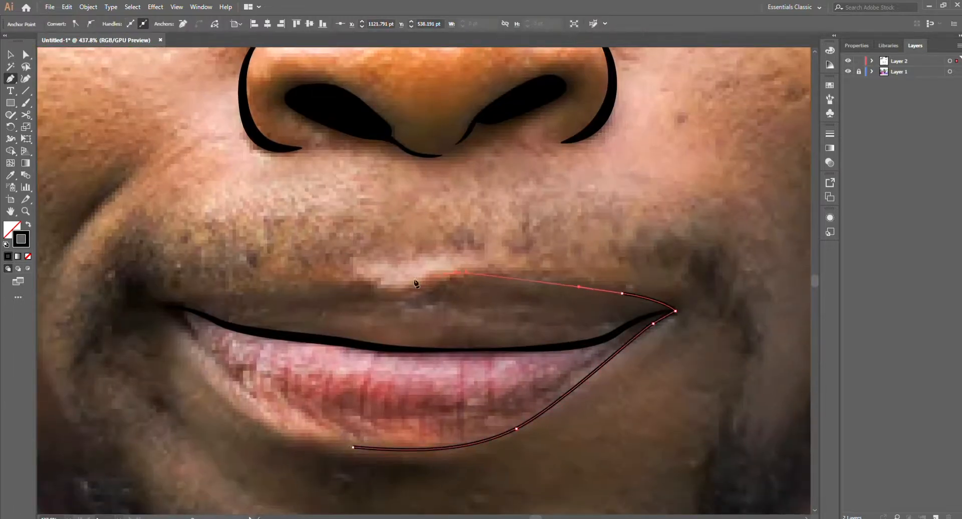
# Step: Continue the lip outline along the upper lip's edge, around the cupid's bow, to the left-hand mouth corner
pyautogui.scroll(-4, 440, 274)
pyautogui.scroll(3, 536, 325)
pyautogui.moveTo(430, 330); pyautogui.dragTo(369, 337)
pyautogui.scroll(3, 395, 331)
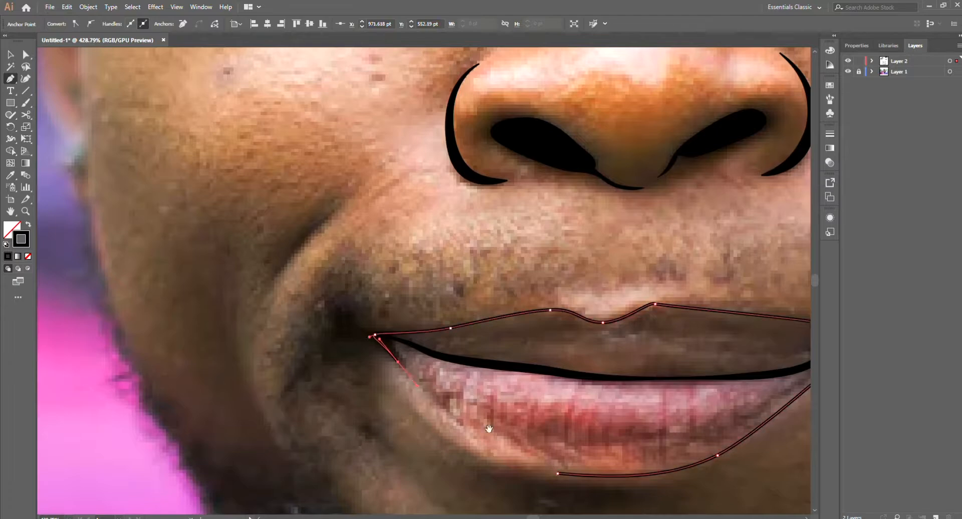
# Step: Trace the left-hand side of the lower lip and close the lip outline at its starting point
pyautogui.moveTo(418, 388); pyautogui.dragTo(401, 367)
pyautogui.moveTo(540, 453); pyautogui.dragTo(625, 457)
pyautogui.hotkey('ctrl', 'z')
pyautogui.moveTo(393, 355); pyautogui.dragTo(419, 386)
pyautogui.click(539, 453)
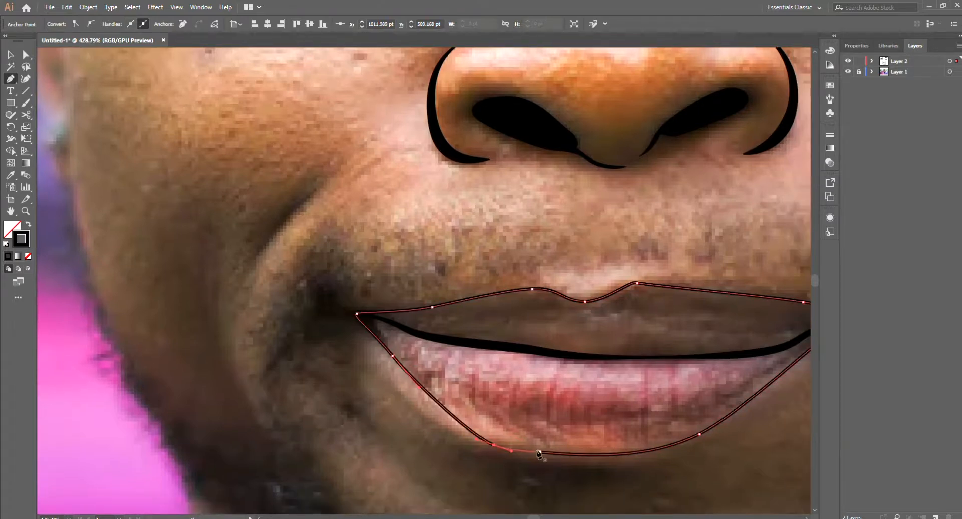
pyautogui.press('n')
pyautogui.hotkey('ctrl', 'shift', 'a')
pyautogui.press('p')
pyautogui.scroll(-8, 506, 447)
pyautogui.moveTo(704, 475); pyautogui.dragTo(643, 433)
pyautogui.scroll(-1, 643, 421)
pyautogui.moveTo(683, 396); pyautogui.dragTo(652, 412)
pyautogui.scroll(3, 620, 404)
pyautogui.scroll(4, 576, 235)
pyautogui.moveTo(616, 208); pyautogui.dragTo(629, 268)
pyautogui.press('l')
pyautogui.moveTo(555, 319)
pyautogui.mouseDown()
pyautogui.moveTo(586, 332)
pyautogui.moveTo(188, 329)
pyautogui.moveTo(296, 338)
pyautogui.moveTo(189, 329)
pyautogui.mouseUp()
pyautogui.press('v')
pyautogui.hotkey('ctrl', 'shift', 'a')
# Step: Trace the right-hand side of the beard freehand with the Pencil tool, giving it a jagged edge from the chin to the sideburn and back
pyautogui.press('n')
pyautogui.scroll(-4, 501, 406)
pyautogui.moveTo(501, 407); pyautogui.dragTo(488, 235)
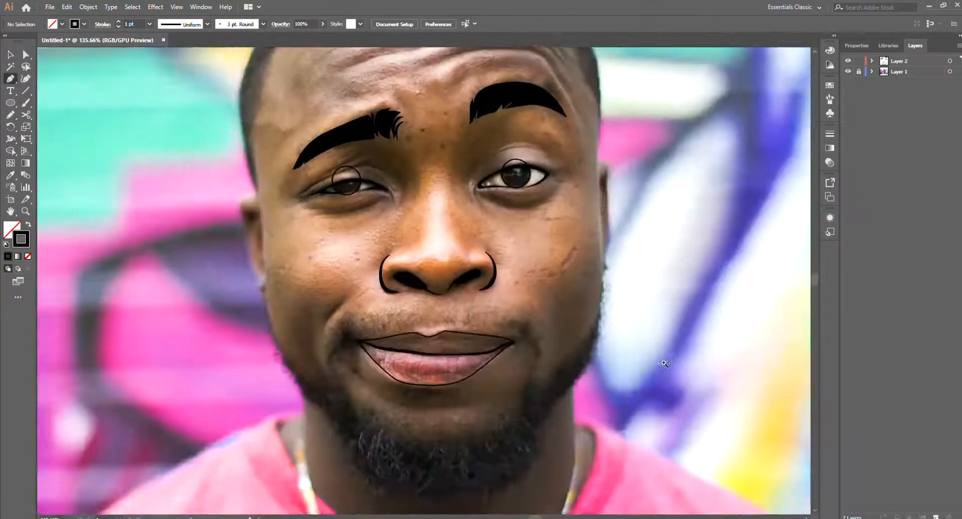
pyautogui.scroll(2, 531, 401)
pyautogui.scroll(1, 564, 417)
pyautogui.moveTo(453, 424); pyautogui.dragTo(480, 416)
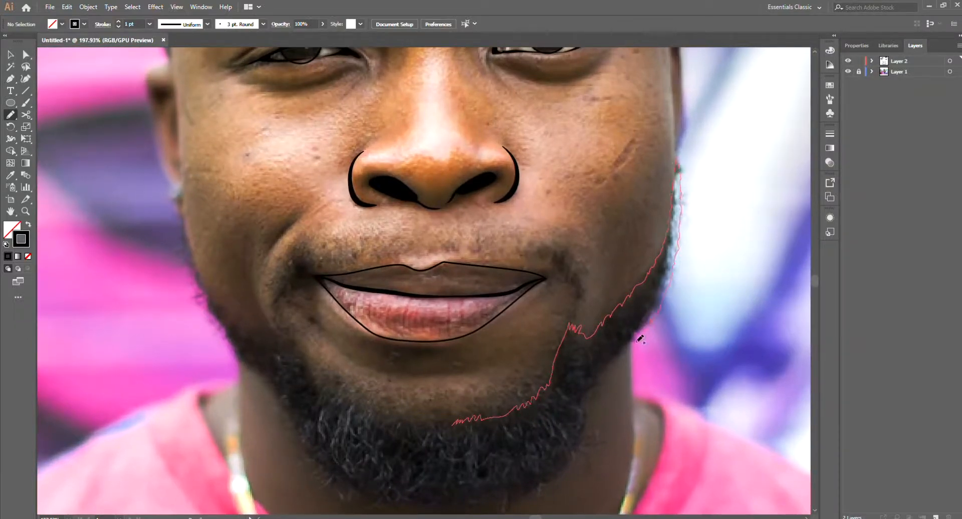
pyautogui.moveTo(545, 488)
pyautogui.mouseDown()
pyautogui.moveTo(487, 506)
pyautogui.moveTo(603, 433)
pyautogui.mouseUp()
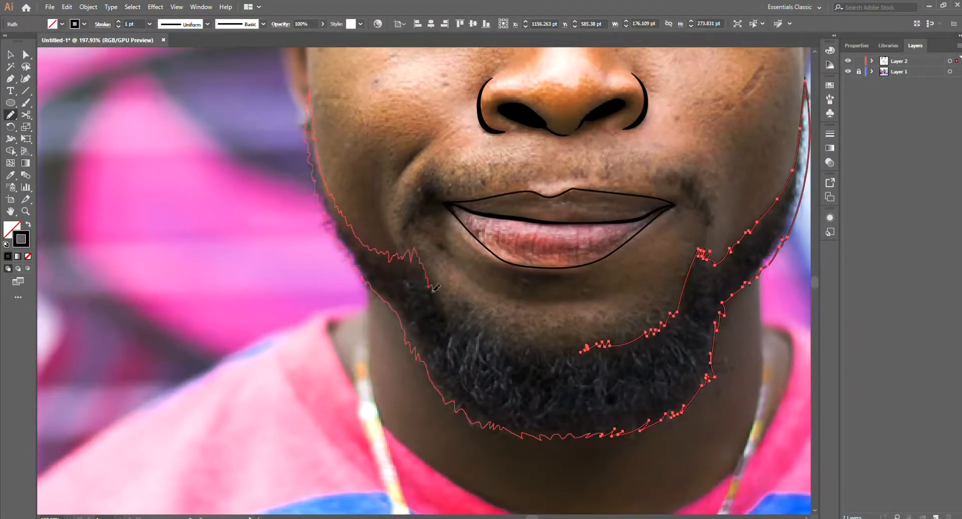
# Step: Continue the beard outline around the left-hand jaw and redraw the chin's upper edge to join both sides
pyautogui.moveTo(544, 333); pyautogui.dragTo(539, 332)
pyautogui.scroll(-2, 544, 333)
pyautogui.press('a')
pyautogui.moveTo(571, 359); pyautogui.dragTo(498, 306)
pyautogui.press('Delete')
pyautogui.press('n')
pyautogui.moveTo(585, 366); pyautogui.dragTo(595, 362)
pyautogui.scroll(-2, 621, 373)
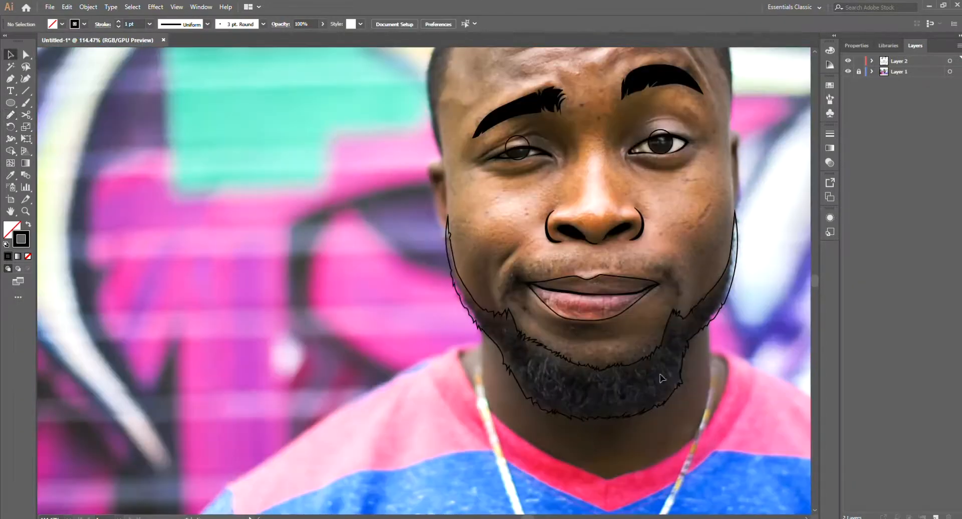
# Step: Try swapping the beard outline's stroke and fill to make it a solid shape
pyautogui.hotkey('shift', 'x')
pyautogui.scroll(-5, 663, 380)
pyautogui.scroll(1, 612, 425)
pyautogui.hotkey('shift', 'x')
pyautogui.scroll(5, 561, 398)
# Step: Close the beard outline with a jagged Pencil line along the chin's upper edge and make it a solid black fill without stroke
pyautogui.moveTo(502, 358); pyautogui.dragTo(574, 405)
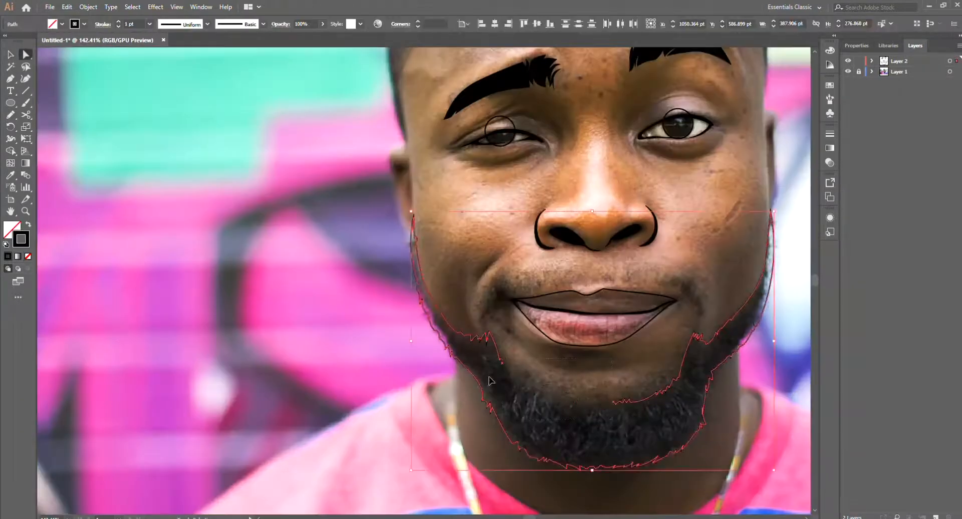
pyautogui.scroll(2, 582, 400)
pyautogui.press('n')
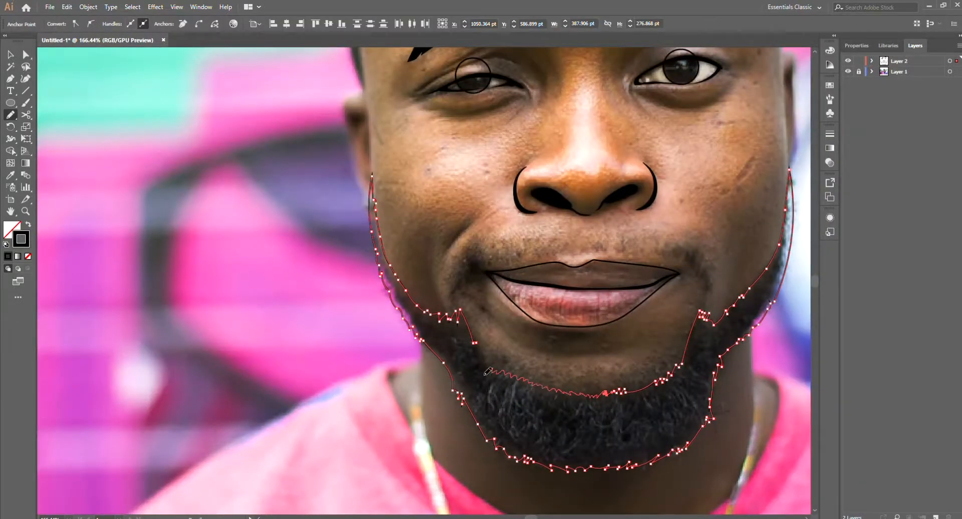
pyautogui.moveTo(485, 376); pyautogui.dragTo(484, 377)
pyautogui.scroll(-5, 450, 350)
pyautogui.hotkey('shift', 'x')
pyautogui.scroll(5, 427, 324)
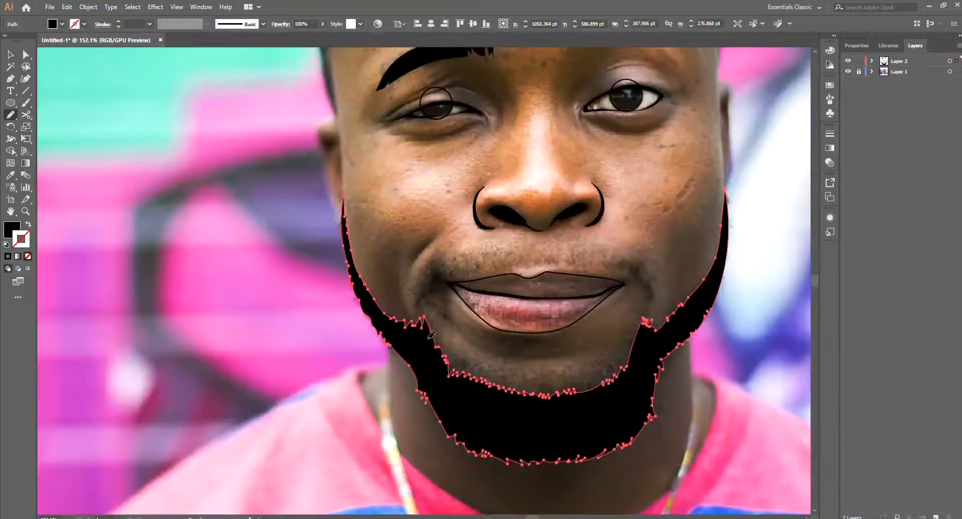
# Step: Reshape the beard's right-hand inner edge beside the chin with the Pencil tool
pyautogui.hotkey('ctrl', 'shift', 'a')
pyautogui.scroll(-5, 593, 405)
pyautogui.scroll(8, 601, 392)
pyautogui.keyDown('ctrl'); pyautogui.click(635, 391); pyautogui.keyUp('ctrl')
pyautogui.moveTo(634, 359); pyautogui.dragTo(651, 310)
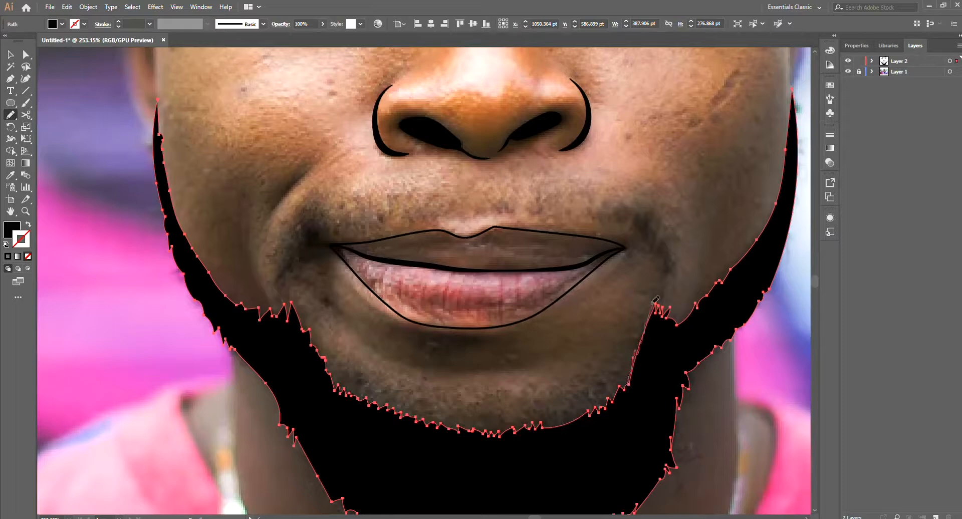
pyautogui.hotkey('ctrl', 'shift', 'a')
# Step: Draw a jagged mustache tuft curving down beside the right-hand mouth corner with the Pencil tool
pyautogui.scroll(-5, 680, 383)
pyautogui.scroll(-3, 681, 382)
pyautogui.scroll(6, 636, 352)
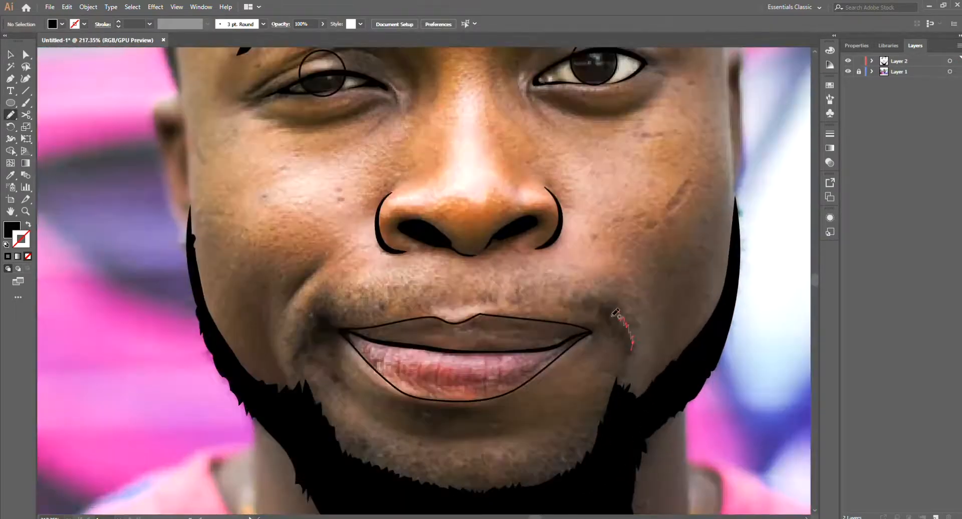
pyautogui.moveTo(624, 342); pyautogui.dragTo(625, 346)
pyautogui.scroll(-6, 626, 326)
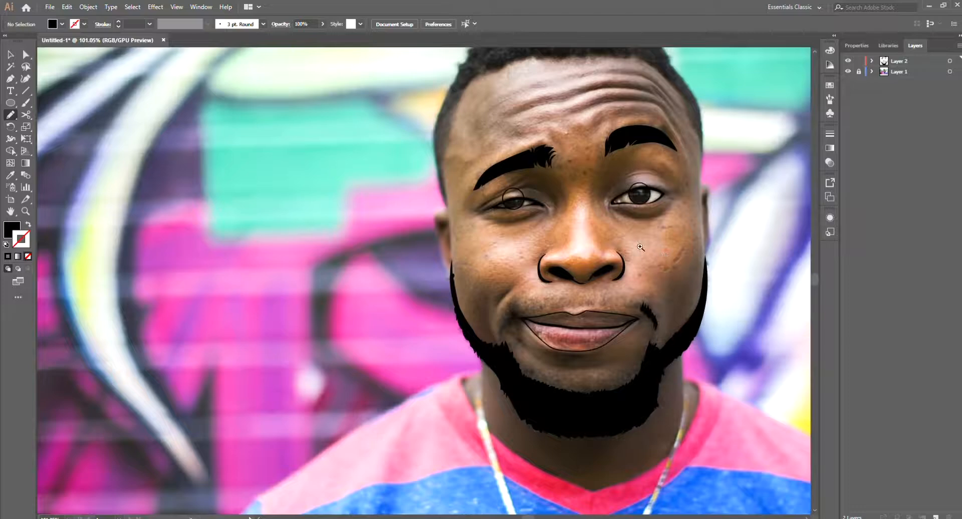
# Step: Draw a matching jagged black mustache tuft above the left-hand mouth corner
pyautogui.scroll(3, 575, 290)
pyautogui.moveTo(432, 359)
pyautogui.mouseDown()
pyautogui.moveTo(445, 342)
pyautogui.moveTo(451, 356)
pyautogui.mouseUp()
pyautogui.scroll(-4, 471, 396)
pyautogui.scroll(6, 466, 361)
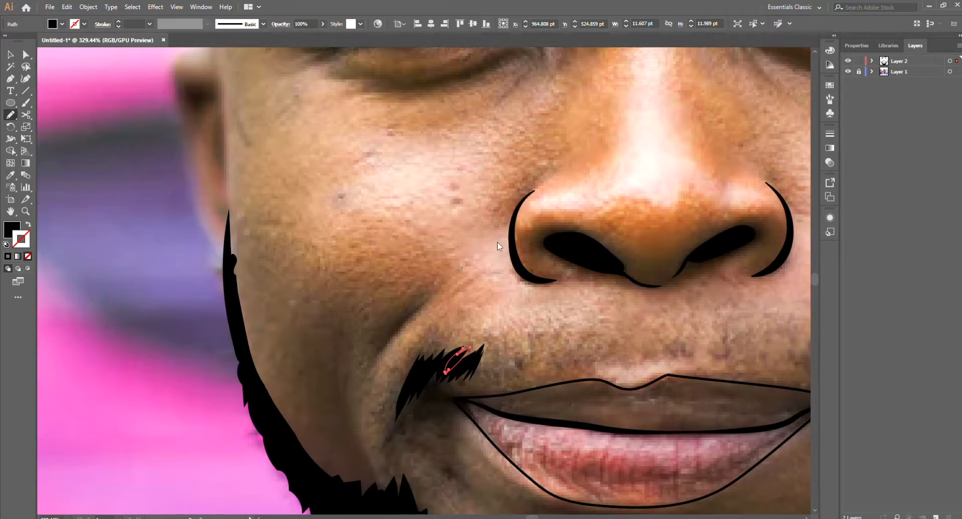
pyautogui.keyDown('ctrl'); pyautogui.click(565, 342); pyautogui.keyUp('ctrl')
# Step: Extend the mustache with a spiky black shape along the left half of the upper lip
pyautogui.scroll(-4, 491, 388)
pyautogui.scroll(2, 500, 396)
pyautogui.moveTo(450, 372); pyautogui.dragTo(454, 377)
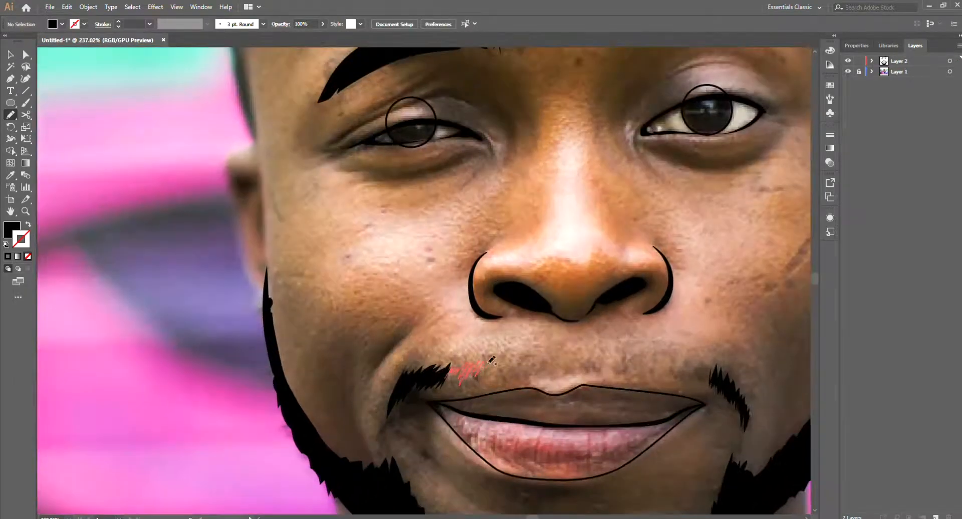
pyautogui.moveTo(468, 384); pyautogui.dragTo(466, 380)
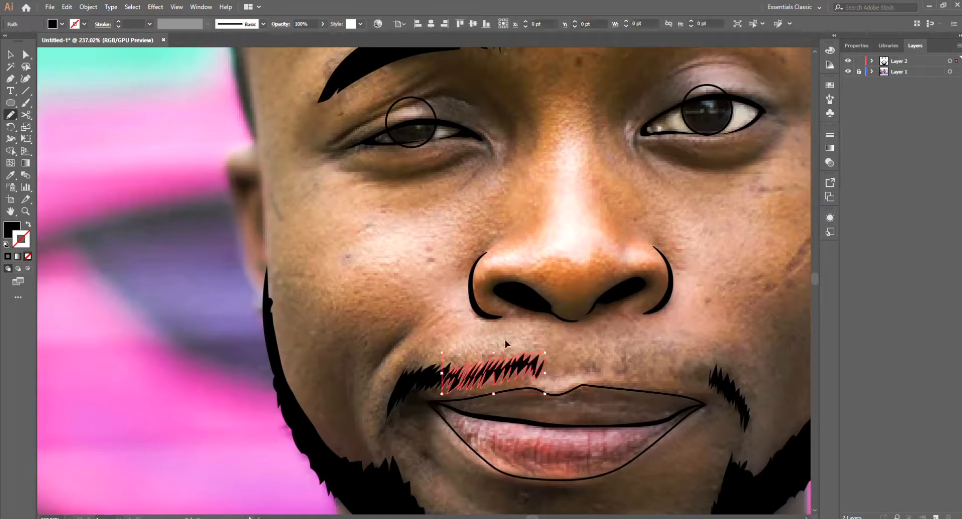
# Step: Draw the spiky right half of the mustache from below the nose to the right-hand tuft
pyautogui.scroll(-4, 466, 380)
pyautogui.scroll(3, 455, 362)
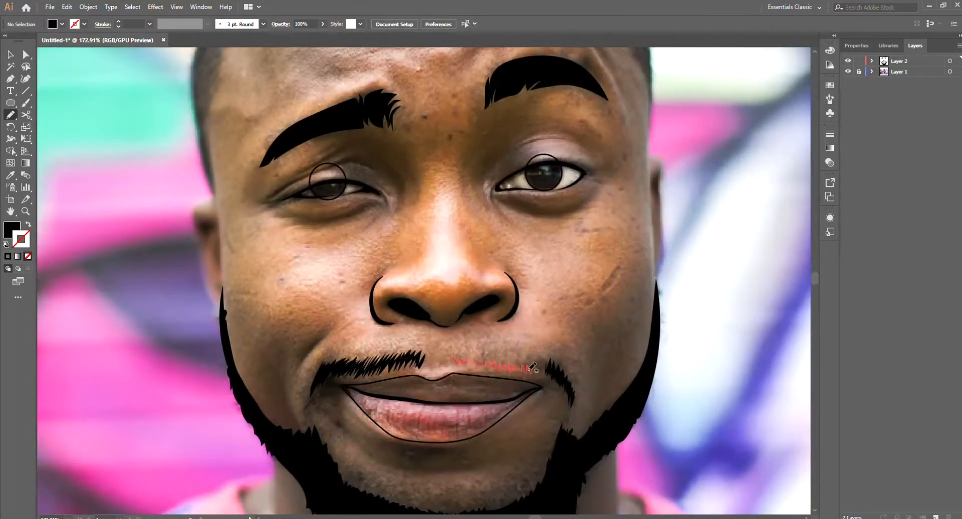
pyautogui.moveTo(468, 354); pyautogui.dragTo(454, 347)
pyautogui.scroll(2, 506, 327)
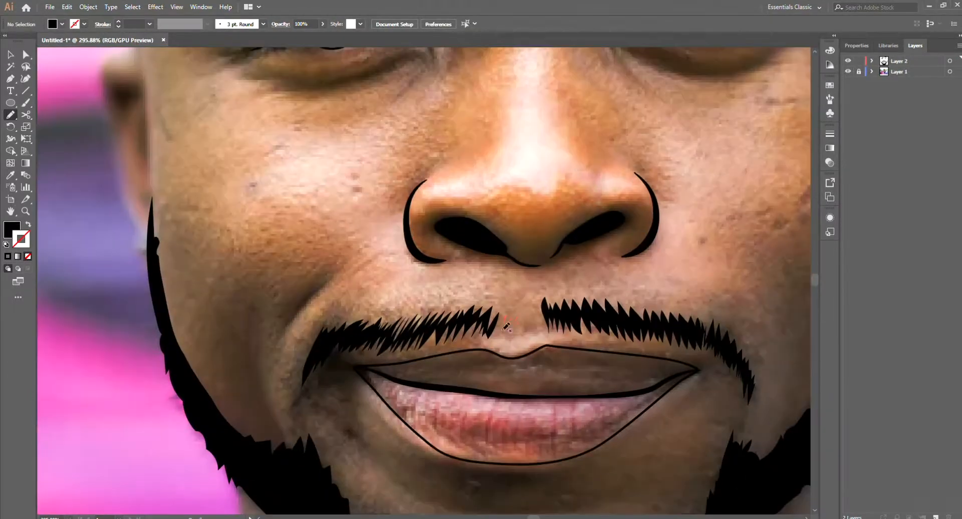
# Step: Hide the photo layer to review the black shapes, show it again and inspect the mustache shape
pyautogui.scroll(-6, 383, 468)
pyautogui.press('v')
pyautogui.click(848, 71)
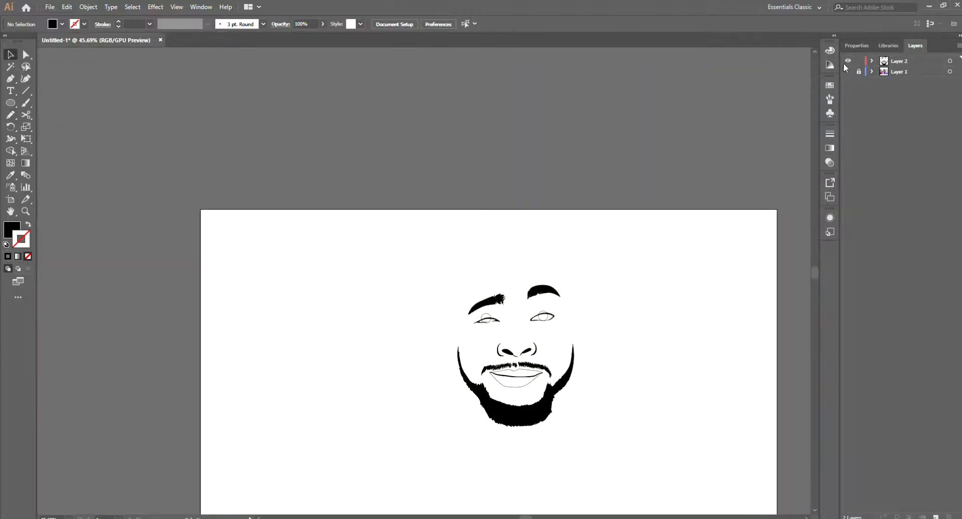
pyautogui.click(847, 71)
pyautogui.scroll(4, 528, 370)
pyautogui.click(466, 346)
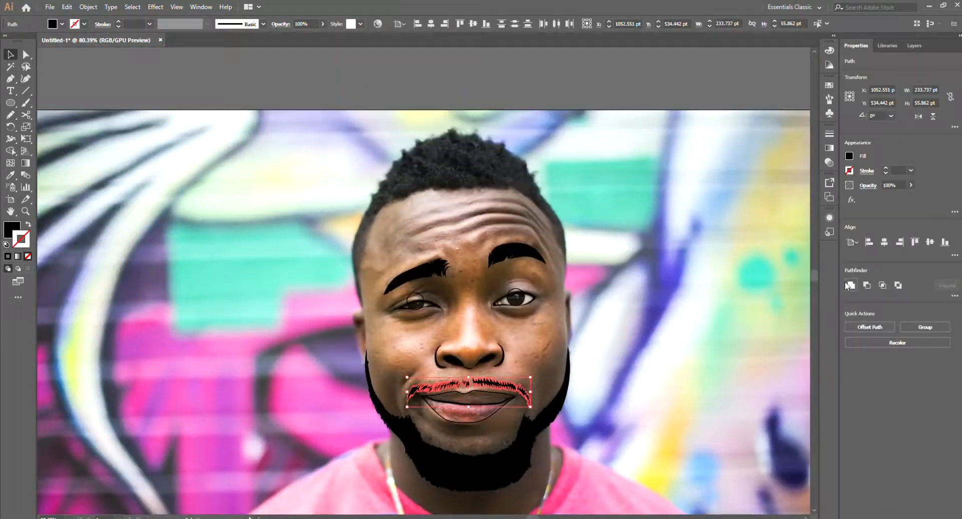
pyautogui.scroll(2, 551, 397)
pyautogui.scroll(-3, 551, 397)
pyautogui.click(551, 397)
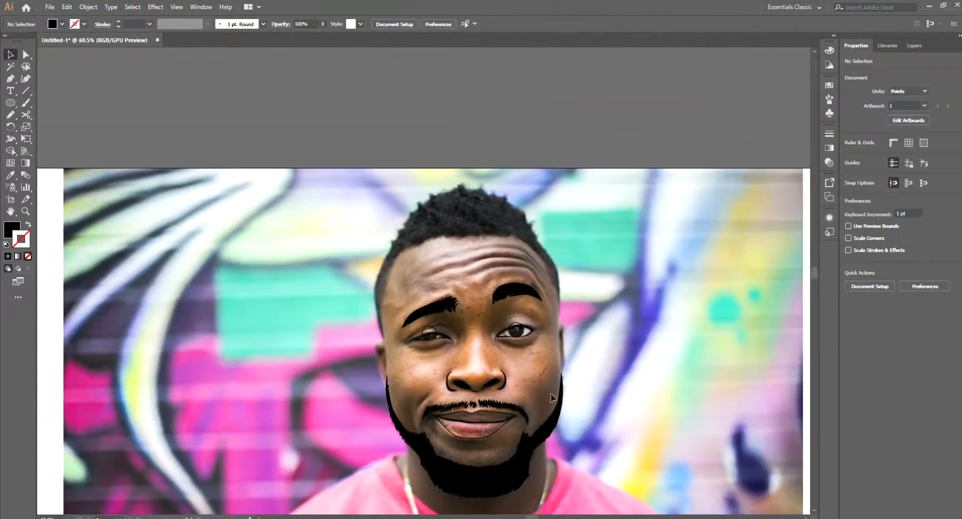
# Step: Trace the hair freehand along the hairline and its bumpy outer edge with the Pencil tool and fill the shape black
pyautogui.press('n')
pyautogui.scroll(4, 383, 310)
pyautogui.moveTo(382, 385); pyautogui.dragTo(379, 290)
pyautogui.moveTo(442, 151); pyautogui.dragTo(547, 129)
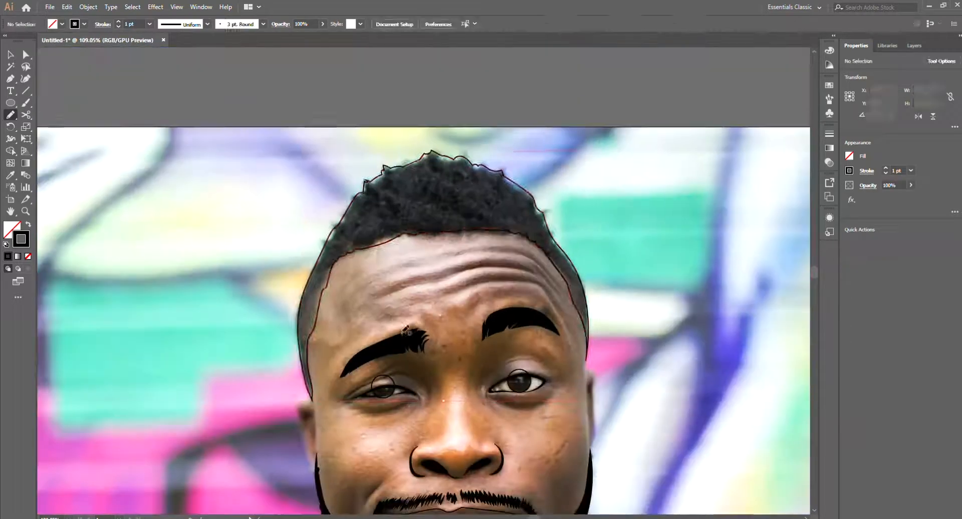
pyautogui.scroll(5, 364, 194)
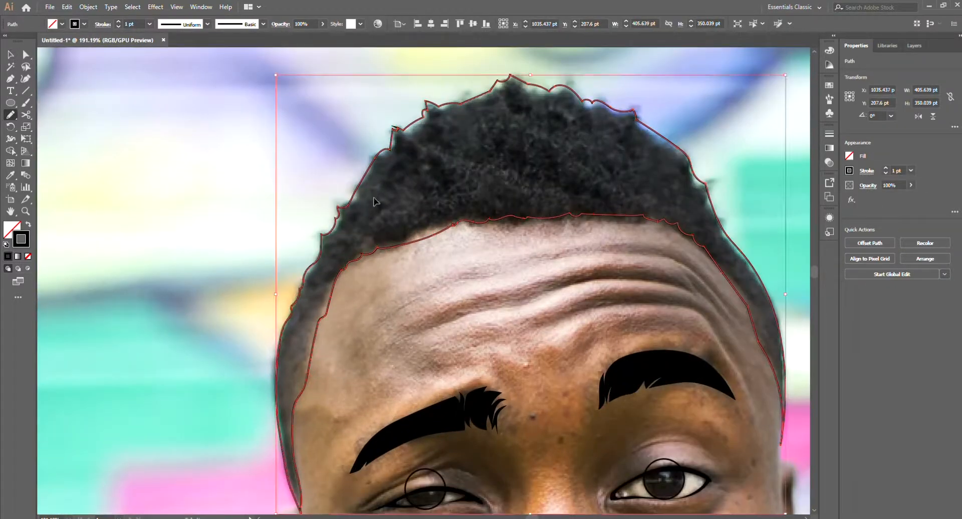
pyautogui.scroll(-3, 364, 195)
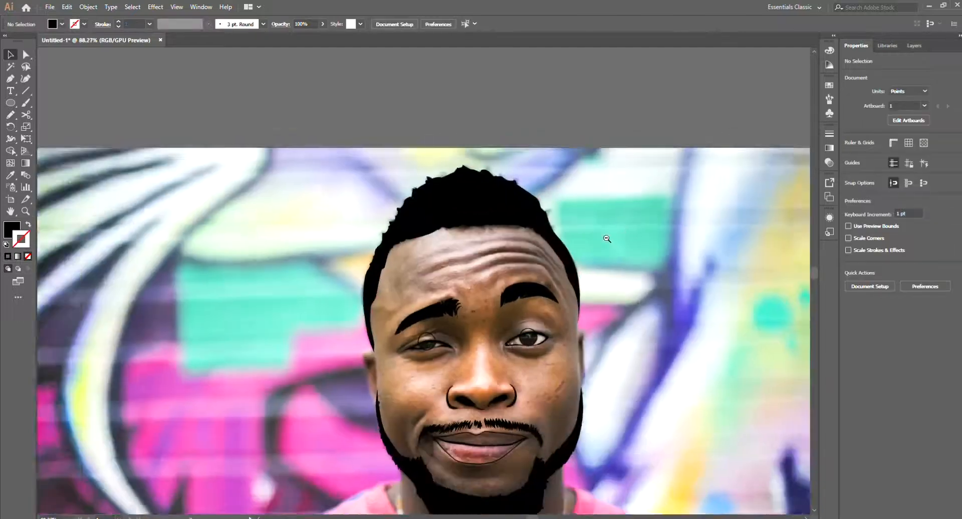
pyautogui.click(914, 46)
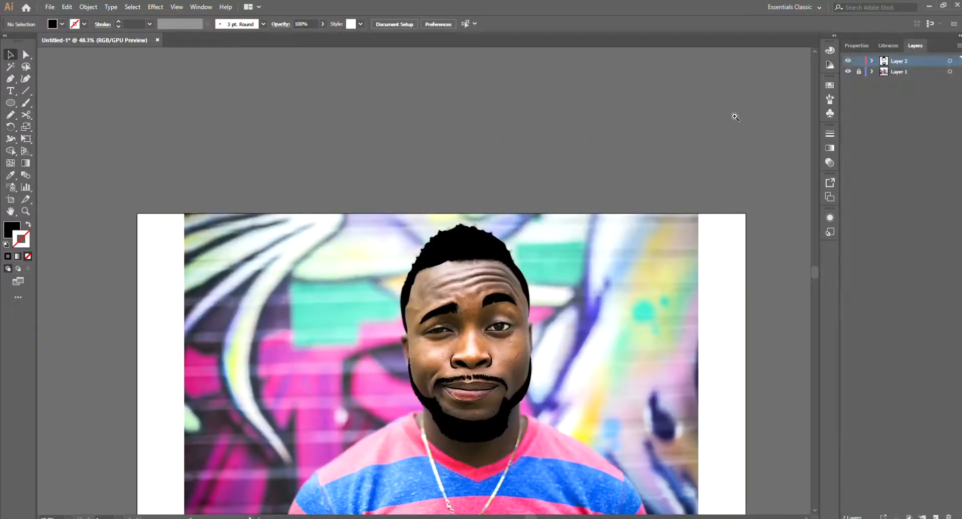
# Step: Trace the face outline with the Pen tool along both cheeks, running beneath the hair and beard, as an unfilled 1 pt black stroke
pyautogui.scroll(5, 479, 328)
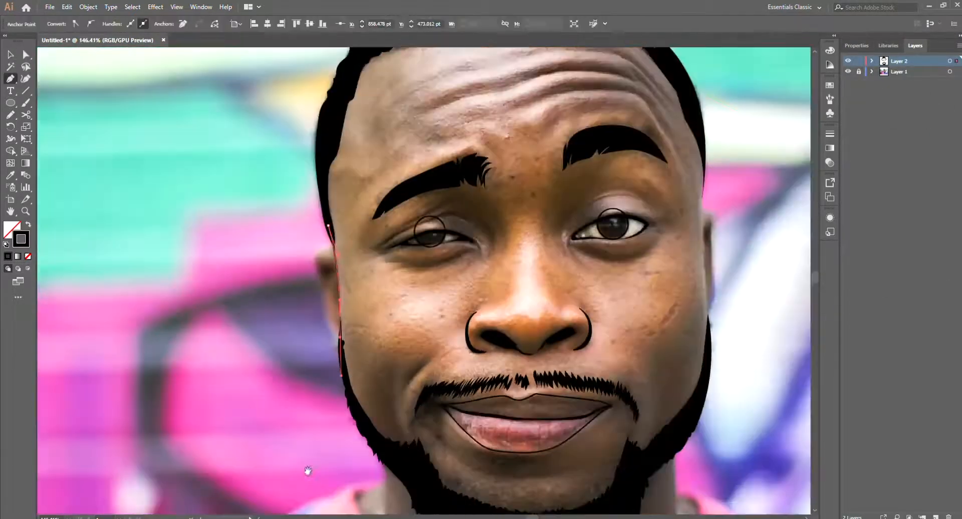
pyautogui.moveTo(308, 470); pyautogui.dragTo(245, 366)
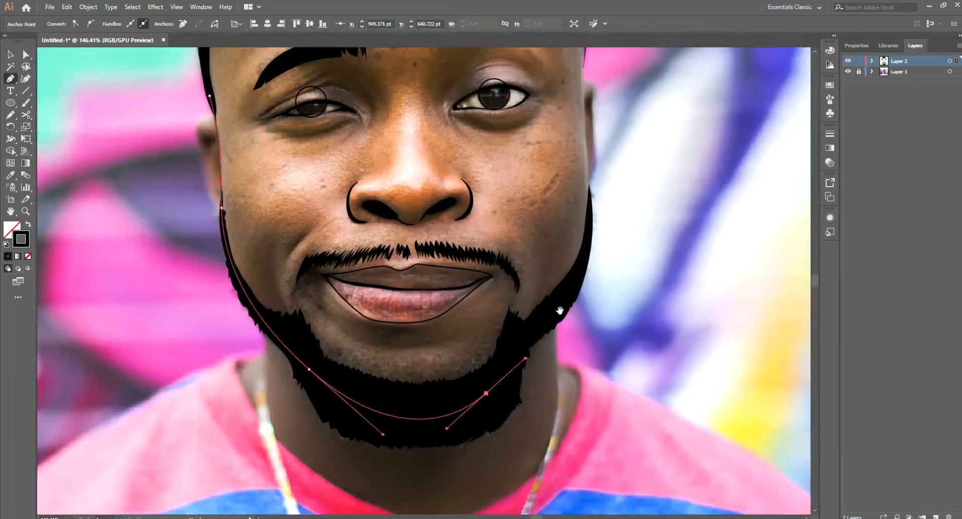
pyautogui.scroll(4, 450, 305)
pyautogui.moveTo(462, 302); pyautogui.dragTo(465, 292)
pyautogui.scroll(-2, 462, 229)
pyautogui.moveTo(443, 228); pyautogui.dragTo(437, 318)
pyautogui.moveTo(452, 265); pyautogui.dragTo(451, 226)
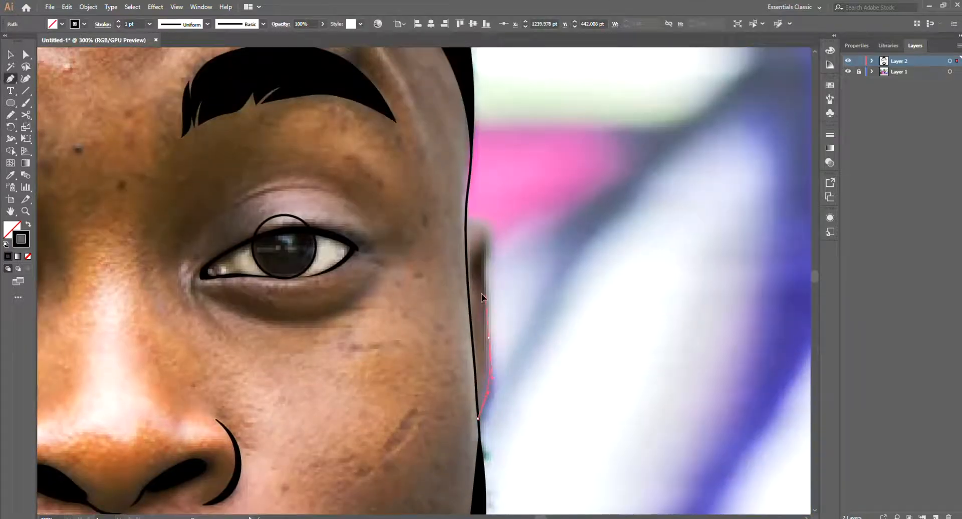
# Step: Outline the right-hand ear and the left-hand ear with the Pen tool as unfilled black strokes
pyautogui.scroll(2, 481, 293)
pyautogui.moveTo(461, 288); pyautogui.dragTo(457, 273)
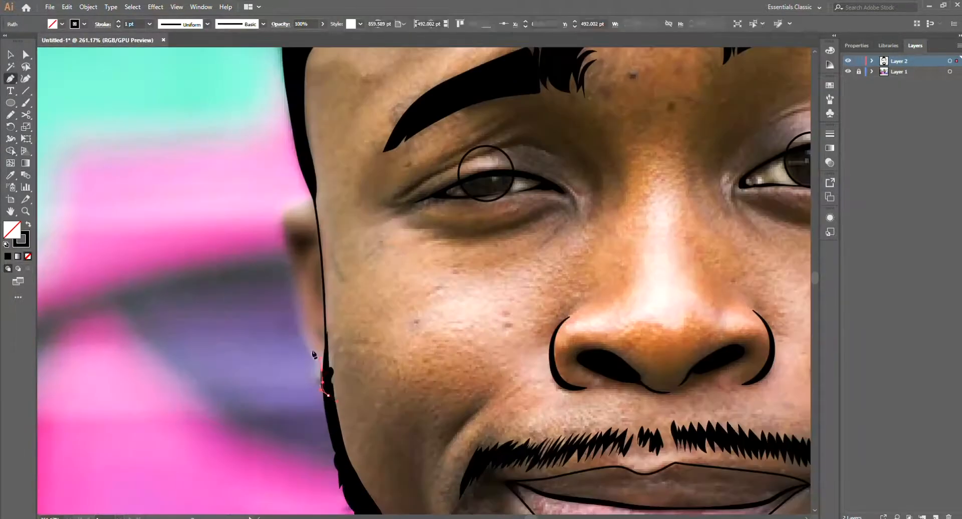
pyautogui.moveTo(313, 355); pyautogui.dragTo(323, 381)
pyautogui.moveTo(304, 321); pyautogui.dragTo(328, 373)
pyautogui.moveTo(327, 372); pyautogui.dragTo(325, 338)
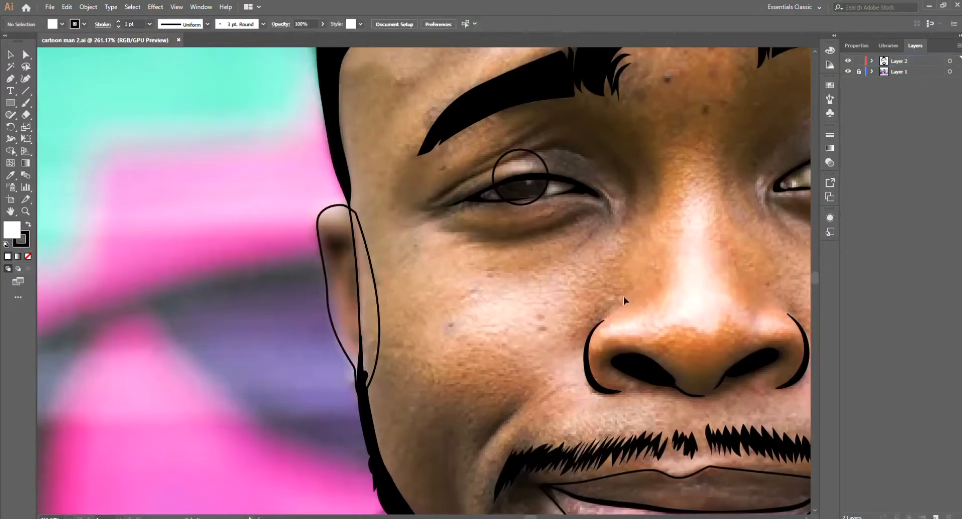
pyautogui.scroll(-1, 520, 300)
pyautogui.moveTo(509, 305); pyautogui.dragTo(451, 357)
pyautogui.scroll(-1, 451, 356)
pyautogui.scroll(-1, 671, 371)
pyautogui.press('b')
pyautogui.scroll(-1, 648, 393)
pyautogui.moveTo(654, 446); pyautogui.dragTo(670, 431)
pyautogui.scroll(4, 677, 323)
# Step: Remove the parts of the ear outlines that overlap the face with the Shape Builder tool
pyautogui.press('v')
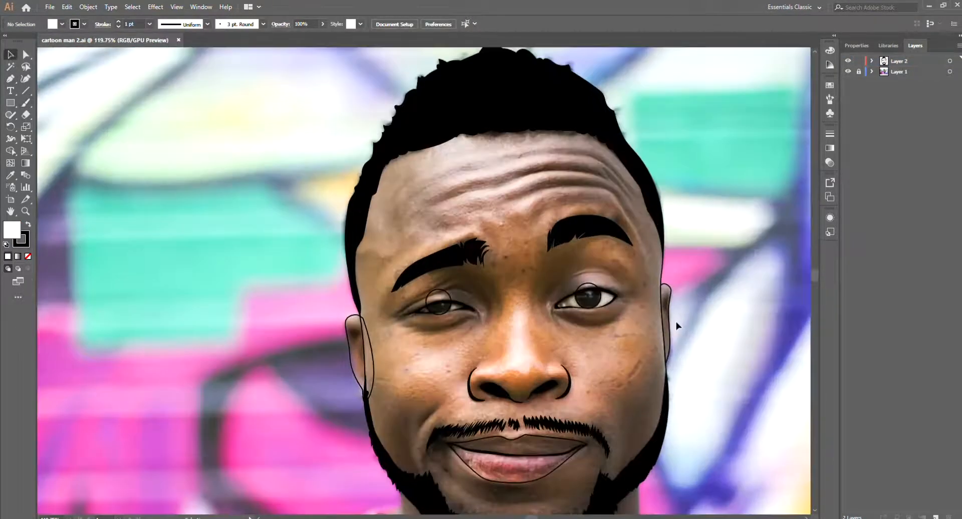
pyautogui.click(661, 332)
pyautogui.moveTo(616, 354); pyautogui.dragTo(660, 326)
pyautogui.keyDown('shift'); pyautogui.click(390, 336); pyautogui.keyUp('shift')
pyautogui.hotkey('shift', 'm')
pyautogui.click(392, 331)
pyautogui.keyDown('ctrl'); pyautogui.click(414, 340); pyautogui.keyUp('ctrl')
pyautogui.press('Delete')
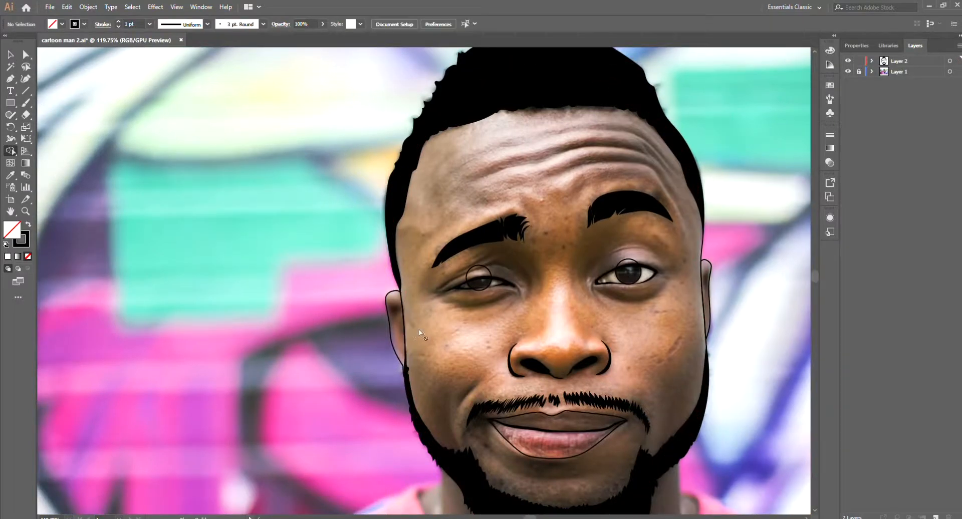
# Step: Select the face outline and check how it runs past the ears, hair and beard
pyautogui.press('v')
pyautogui.scroll(2, 399, 344)
pyautogui.click(403, 345)
pyautogui.scroll(-3, 756, 278)
pyautogui.keyDown('shift'); pyautogui.click(749, 280); pyautogui.keyUp('shift')
pyautogui.moveTo(652, 273); pyautogui.dragTo(646, 273)
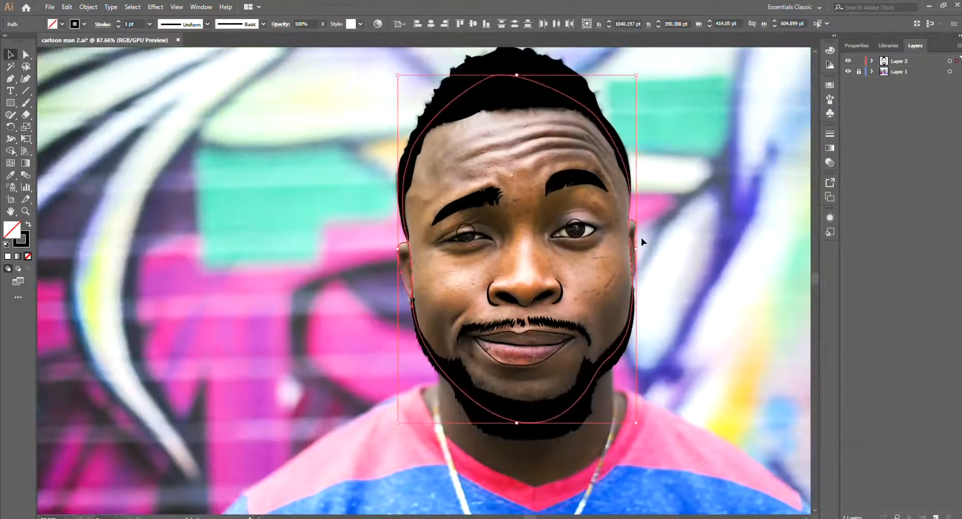
pyautogui.moveTo(641, 121); pyautogui.dragTo(592, 191)
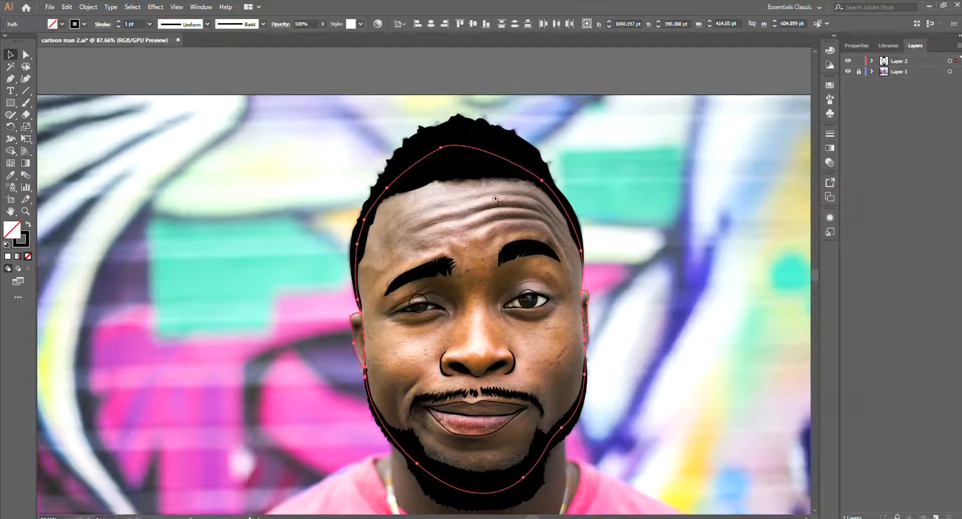
# Step: Set the stroke weight of the face and ear outlines to 3 pt
pyautogui.scroll(1, 489, 199)
pyautogui.moveTo(489, 199); pyautogui.dragTo(475, 173)
pyautogui.scroll(-2, 554, 260)
pyautogui.moveTo(554, 259); pyautogui.dragTo(538, 219)
pyautogui.scroll(-2, 557, 229)
pyautogui.scroll(-1, 539, 288)
pyautogui.moveTo(538, 288)
pyautogui.mouseDown()
pyautogui.moveTo(514, 207)
pyautogui.moveTo(549, 296)
pyautogui.mouseUp()
pyautogui.scroll(2, 549, 296)
pyautogui.click(118, 22)
pyautogui.click(706, 326)
pyautogui.hotkey('ctrl', 'z')
pyautogui.click(150, 24)
pyautogui.click(164, 91)
pyautogui.click(321, 235)
pyautogui.scroll(6, 325, 240)
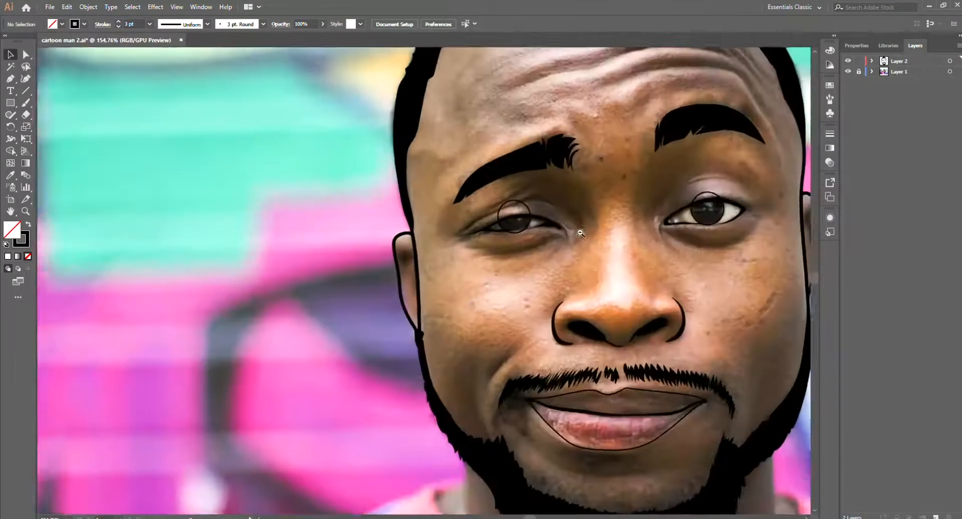
pyautogui.scroll(-5, 473, 291)
pyautogui.press('p')
pyautogui.moveTo(706, 440); pyautogui.dragTo(668, 365)
pyautogui.scroll(3, 491, 380)
pyautogui.moveTo(357, 295); pyautogui.dragTo(371, 292)
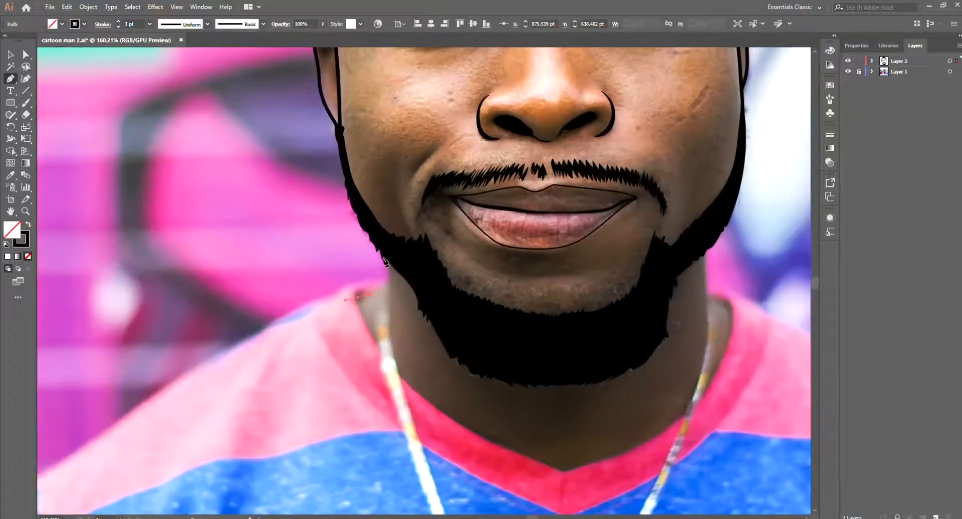
pyautogui.moveTo(382, 227); pyautogui.dragTo(384, 227)
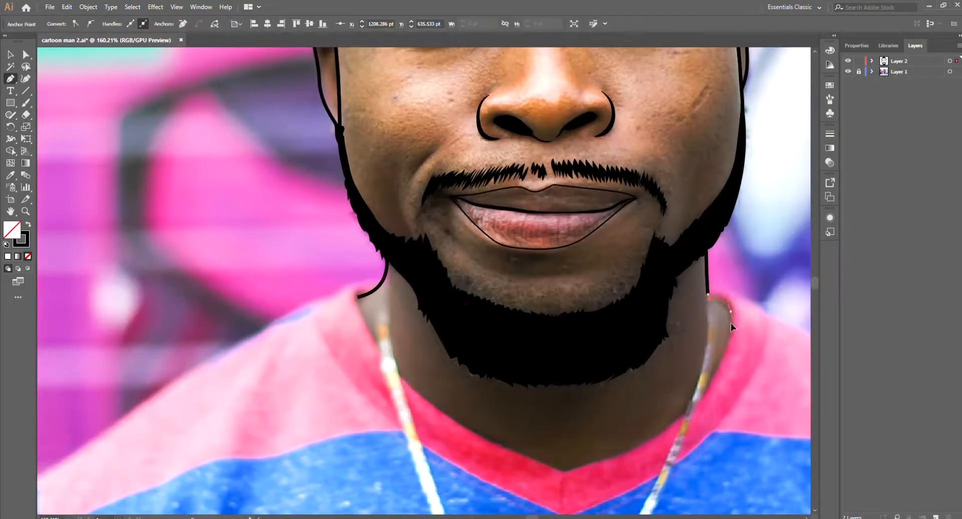
pyautogui.moveTo(730, 324); pyautogui.dragTo(733, 327)
pyautogui.moveTo(681, 407); pyautogui.dragTo(689, 398)
pyautogui.hotkey('ctrl', 'z')
pyautogui.hotkey('ctrl', 'z')
pyautogui.hotkey('ctrl', 'z')
pyautogui.hotkey('ctrl', 'z')
pyautogui.hotkey('ctrl', 'z')
# Step: Trace a closed 3 pt neck outline with the Pen tool from the left-hand collar edge, beneath the beard and back along the V-neck collar
pyautogui.click(362, 289)
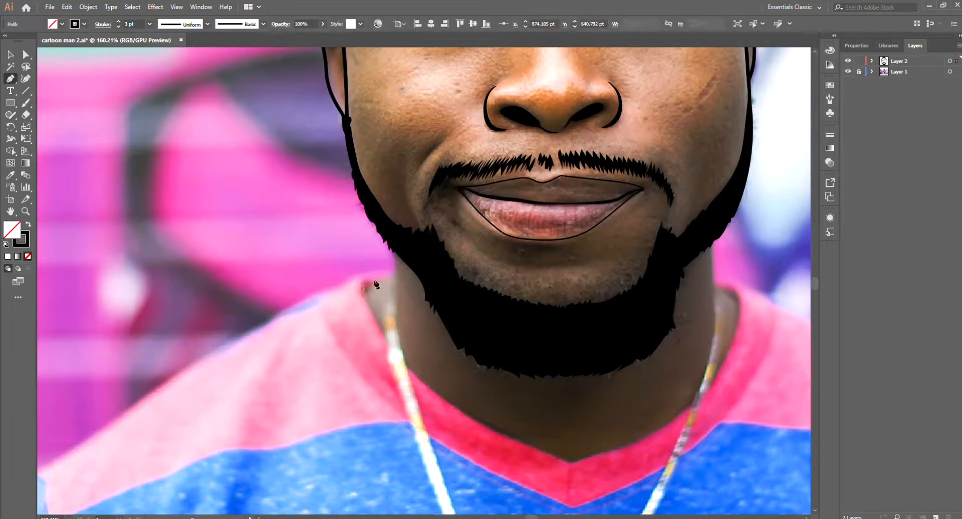
pyautogui.moveTo(382, 281); pyautogui.dragTo(391, 275)
pyautogui.moveTo(394, 245); pyautogui.dragTo(389, 226)
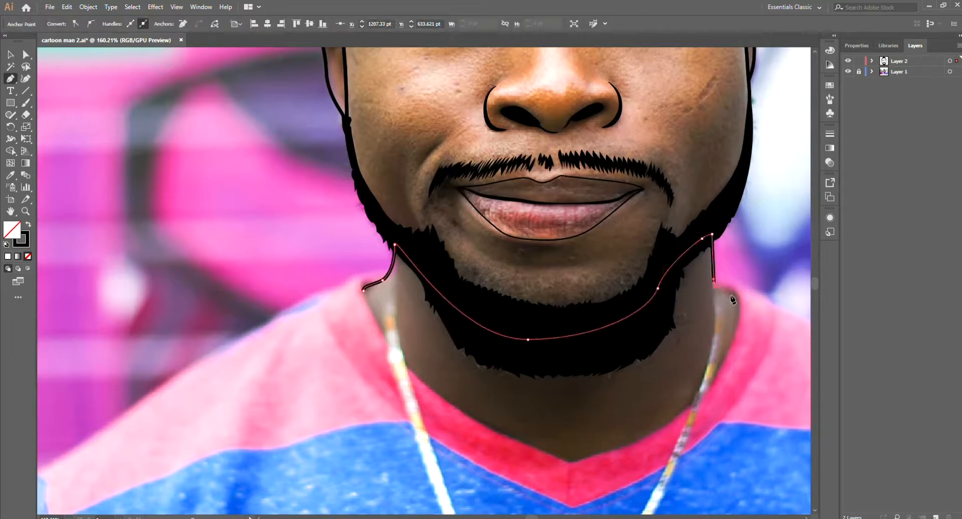
pyautogui.moveTo(738, 300); pyautogui.dragTo(738, 314)
pyautogui.moveTo(686, 401); pyautogui.dragTo(696, 381)
pyautogui.moveTo(582, 443); pyautogui.dragTo(426, 471)
pyautogui.moveTo(371, 270); pyautogui.dragTo(333, 150)
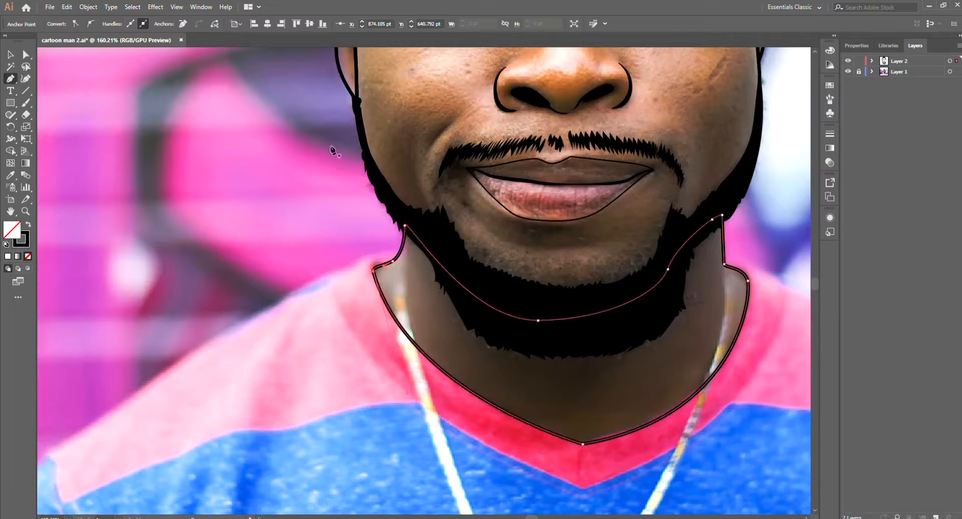
# Step: Trace the closed outer outline of the V-neck collar with the Pen tool, around both shoulder edges and the lower V point
pyautogui.hotkey('ctrl', 'shift', 'a')
pyautogui.scroll(-4, 563, 406)
pyautogui.scroll(6, 796, 335)
pyautogui.click(472, 295)
pyautogui.moveTo(494, 294); pyautogui.dragTo(503, 296)
pyautogui.moveTo(556, 317); pyautogui.dragTo(567, 330)
pyautogui.moveTo(566, 329); pyautogui.dragTo(644, 186)
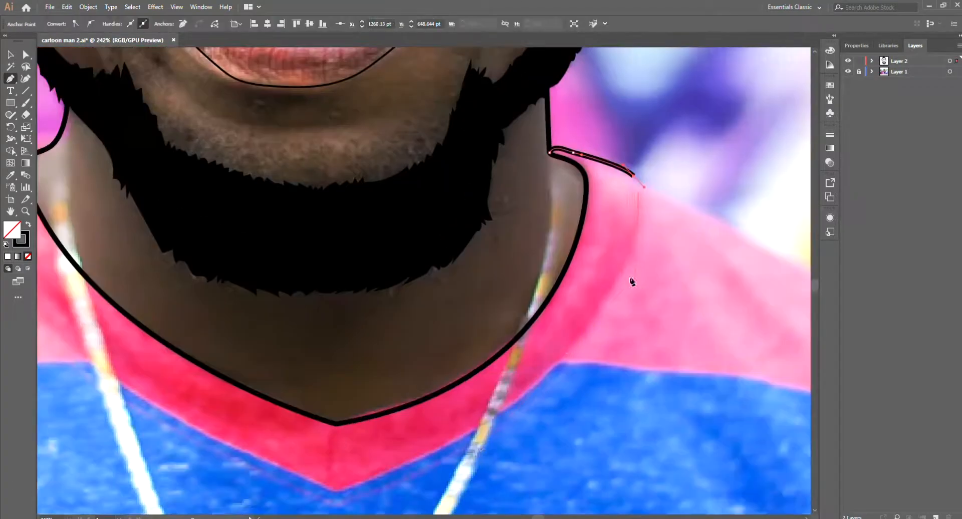
pyautogui.moveTo(480, 446); pyautogui.dragTo(479, 446)
pyautogui.moveTo(480, 447); pyautogui.dragTo(575, 369)
pyautogui.click(436, 413)
pyautogui.moveTo(386, 437); pyautogui.dragTo(443, 451)
pyautogui.moveTo(236, 287); pyautogui.dragTo(172, 232)
pyautogui.moveTo(155, 201); pyautogui.dragTo(294, 371)
pyautogui.moveTo(251, 299); pyautogui.dragTo(241, 259)
pyautogui.click(341, 253)
pyautogui.scroll(-5, 341, 253)
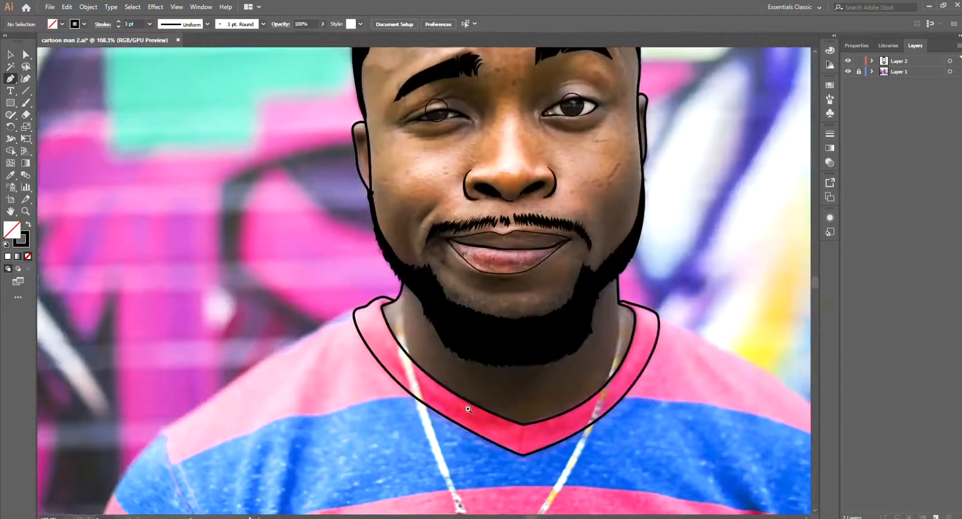
# Step: Trace the shirt outline with the Pen tool from the right-hand collar edge over the shoulder and sleeve, then along the bottom edge
pyautogui.scroll(3, 519, 312)
pyautogui.moveTo(570, 376); pyautogui.dragTo(575, 390)
pyautogui.moveTo(576, 393); pyautogui.dragTo(553, 319)
pyautogui.moveTo(573, 420); pyautogui.dragTo(581, 468)
pyautogui.click(573, 420)
pyautogui.moveTo(321, 351); pyautogui.dragTo(663, 338)
# Step: Continue the shirt outline up the left-hand sleeve and over the shoulder to the collar, and finish the path
pyautogui.click(241, 407)
pyautogui.moveTo(260, 308); pyautogui.dragTo(268, 285)
pyautogui.moveTo(304, 251); pyautogui.dragTo(309, 246)
pyautogui.scroll(3, 309, 246)
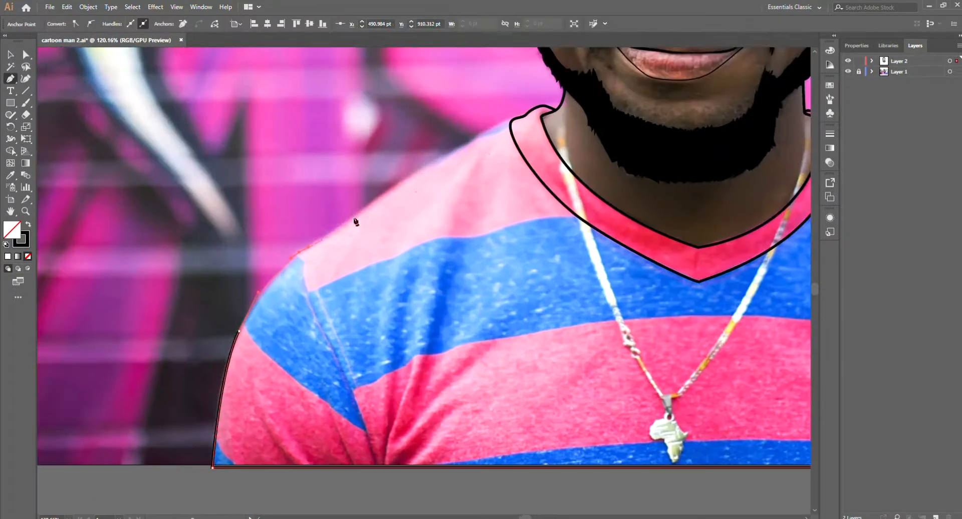
pyautogui.moveTo(416, 175); pyautogui.dragTo(456, 152)
pyautogui.moveTo(456, 152); pyautogui.dragTo(413, 191)
pyautogui.scroll(3, 476, 165)
pyautogui.scroll(4, 466, 158)
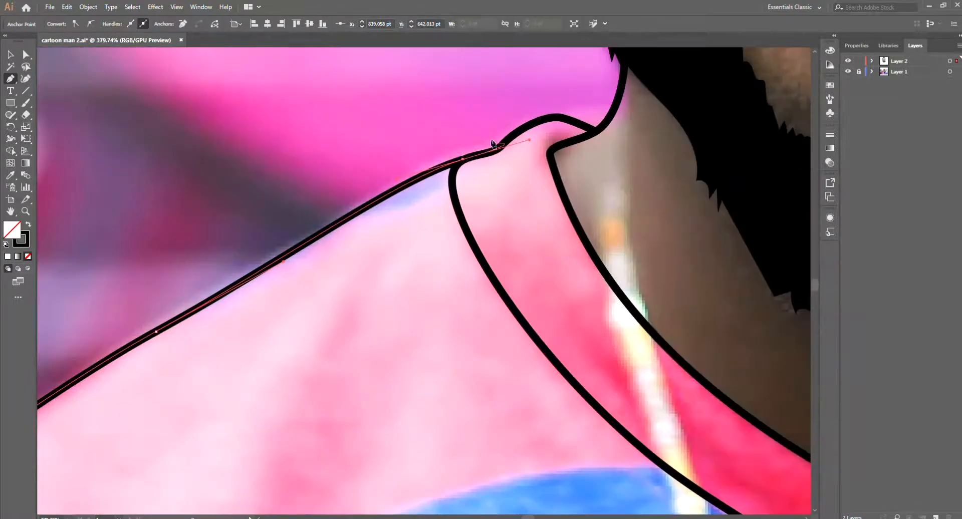
pyautogui.moveTo(442, 172); pyautogui.dragTo(459, 166)
pyautogui.scroll(-4, 501, 186)
pyautogui.keyDown('ctrl'); pyautogui.click(383, 322); pyautogui.keyUp('ctrl')
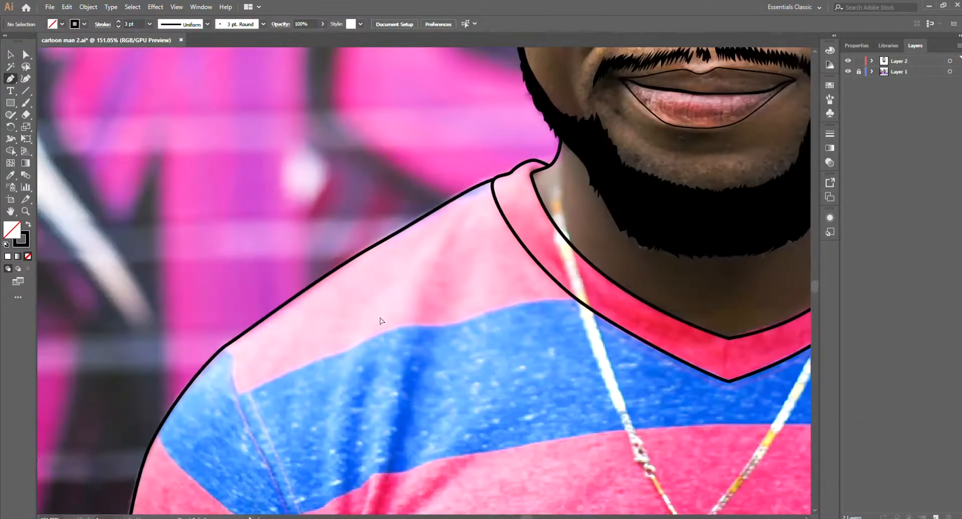
# Step: Draw the left-hand sleeve seam as a curved 3 pt line from the shoulder point down to the shirt's bottom edge
pyautogui.scroll(-3, 423, 320)
pyautogui.scroll(3, 326, 315)
pyautogui.moveTo(308, 296); pyautogui.dragTo(277, 160)
pyautogui.moveTo(279, 160); pyautogui.dragTo(276, 173)
pyautogui.moveTo(325, 293); pyautogui.dragTo(358, 359)
pyautogui.moveTo(388, 465); pyautogui.dragTo(387, 465)
pyautogui.keyDown('ctrl'); pyautogui.click(386, 466); pyautogui.keyUp('ctrl')
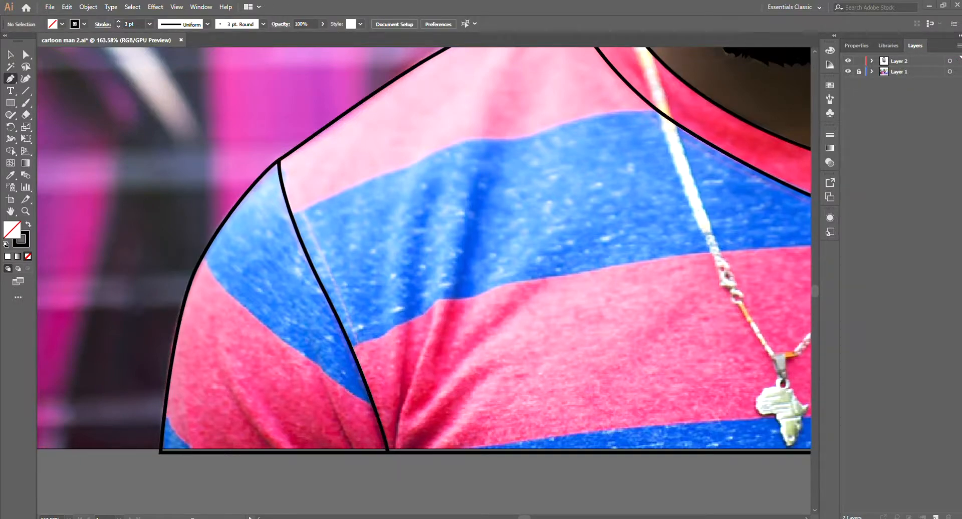
# Step: Draw the right-hand sleeve seam as a curved 3 pt line from the shoulder point down to the shirt's bottom edge
pyautogui.moveTo(741, 301)
pyautogui.mouseDown()
pyautogui.moveTo(346, 324)
pyautogui.moveTo(337, 312)
pyautogui.mouseUp()
pyautogui.click(650, 184)
pyautogui.moveTo(627, 390); pyautogui.dragTo(641, 349)
pyautogui.moveTo(625, 354)
pyautogui.mouseDown()
pyautogui.moveTo(604, 412)
pyautogui.moveTo(547, 447)
pyautogui.moveTo(541, 476)
pyautogui.mouseUp()
pyautogui.click(600, 422)
pyautogui.keyDown('ctrl'); pyautogui.click(614, 435); pyautogui.keyUp('ctrl')
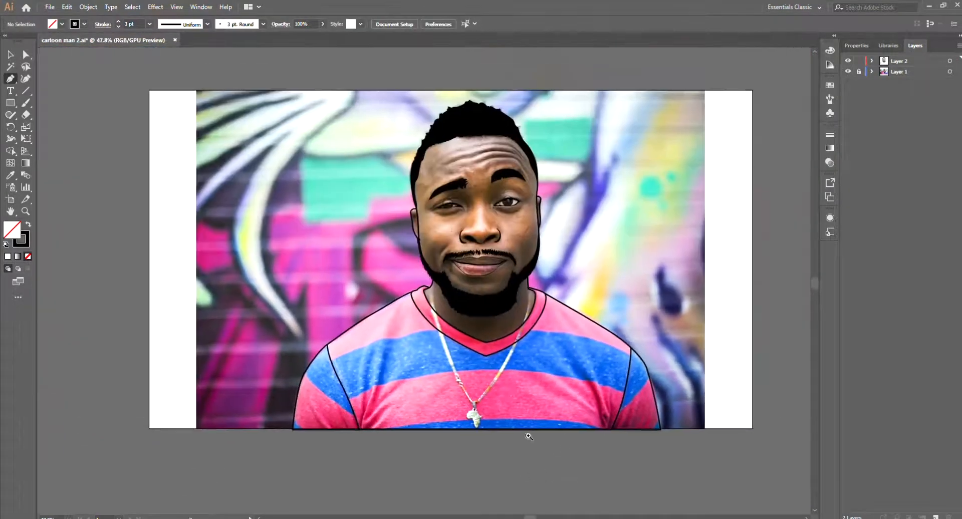
# Step: Trace the inner edge of the left-hand necklace strand from the neck beside the beard down to the clasp
pyautogui.moveTo(425, 284); pyautogui.dragTo(511, 282)
pyautogui.moveTo(408, 255); pyautogui.dragTo(428, 237)
pyautogui.click(414, 234)
pyautogui.moveTo(421, 270); pyautogui.dragTo(405, 273)
pyautogui.moveTo(425, 301); pyautogui.dragTo(403, 165)
pyautogui.moveTo(398, 179); pyautogui.dragTo(403, 219)
pyautogui.moveTo(456, 359); pyautogui.dragTo(474, 419)
pyautogui.moveTo(475, 419); pyautogui.dragTo(456, 344)
pyautogui.click(456, 334)
pyautogui.moveTo(458, 347); pyautogui.dragTo(442, 310)
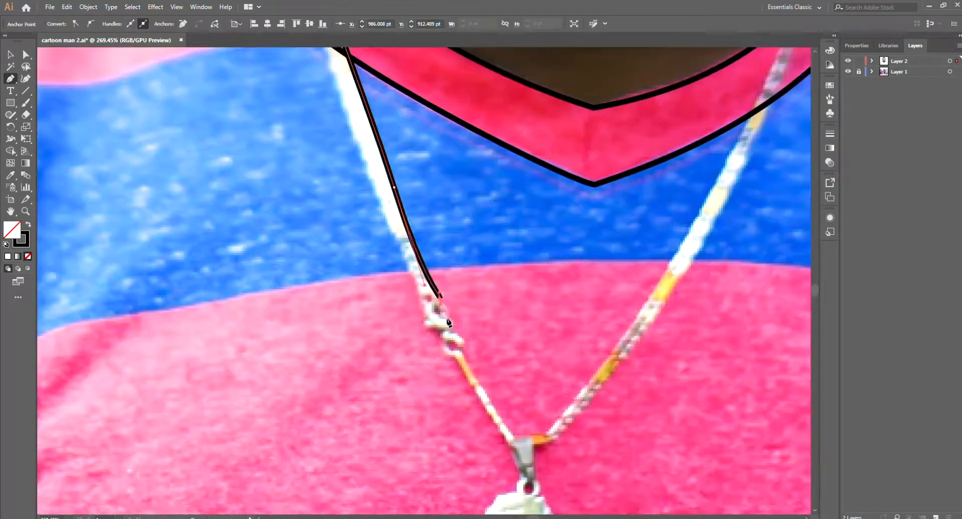
# Step: Trace the outer edge of the left-hand necklace strand back up to the neck and close the shape
pyautogui.moveTo(406, 257); pyautogui.dragTo(412, 273)
pyautogui.moveTo(353, 75); pyautogui.dragTo(418, 276)
pyautogui.moveTo(418, 277); pyautogui.dragTo(412, 330)
pyautogui.moveTo(398, 256); pyautogui.dragTo(393, 213)
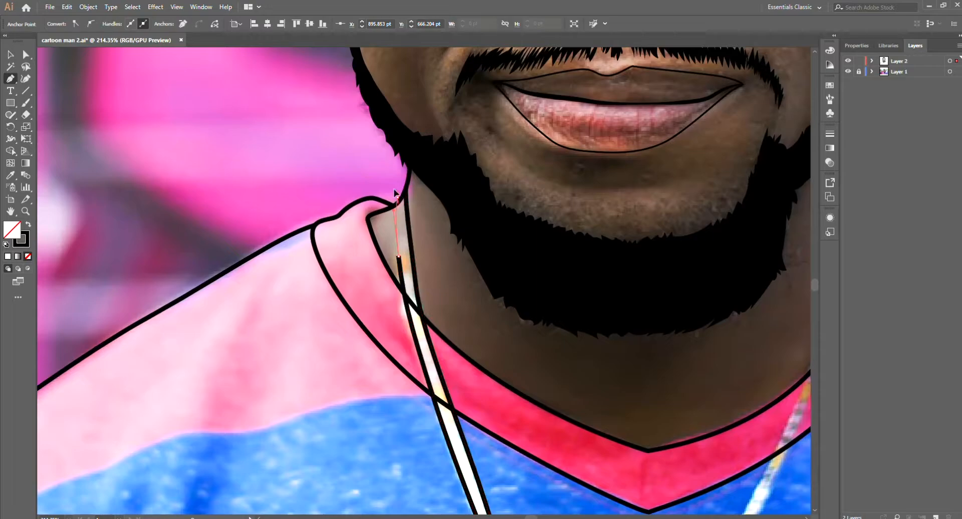
pyautogui.click(395, 203)
pyautogui.click(406, 188)
pyautogui.keyDown('ctrl'); pyautogui.click(425, 217); pyautogui.keyUp('ctrl')
# Step: Trace the upper clasp link at the lower end of the left-hand necklace strand with the Pen tool
pyautogui.moveTo(601, 481); pyautogui.dragTo(390, 240)
pyautogui.moveTo(445, 301); pyautogui.dragTo(448, 347)
pyautogui.moveTo(448, 347); pyautogui.dragTo(438, 382)
pyautogui.moveTo(372, 368); pyautogui.dragTo(360, 268)
pyautogui.click(309, 229)
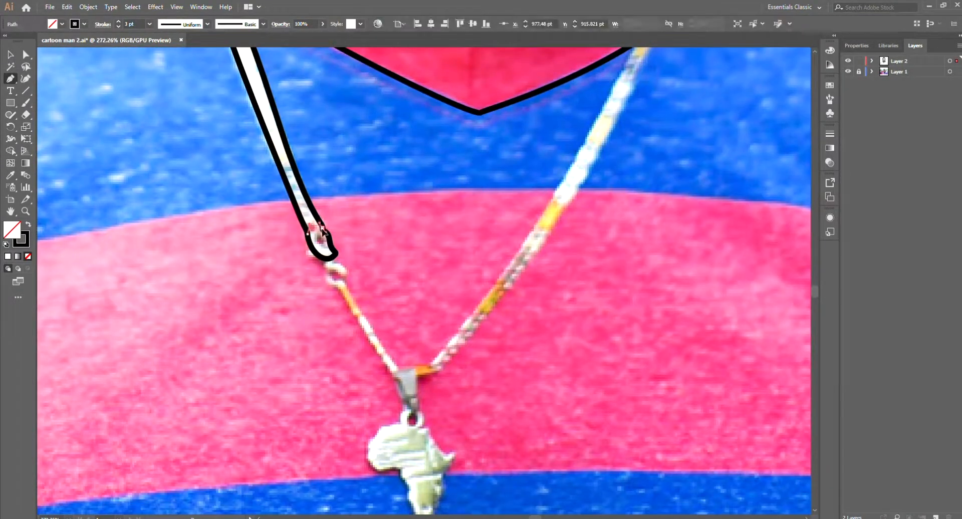
pyautogui.moveTo(325, 229); pyautogui.dragTo(329, 235)
pyautogui.keyDown('ctrl'); pyautogui.click(334, 232); pyautogui.keyUp('ctrl')
pyautogui.moveTo(328, 233); pyautogui.dragTo(337, 223)
# Step: Trace the small round second clasp link directly beneath the first one
pyautogui.click(337, 246)
pyautogui.moveTo(340, 271); pyautogui.dragTo(347, 281)
pyautogui.click(352, 257)
pyautogui.moveTo(337, 245); pyautogui.dragTo(331, 245)
pyautogui.keyDown('ctrl'); pyautogui.click(365, 261); pyautogui.keyUp('ctrl')
pyautogui.moveTo(363, 276); pyautogui.dragTo(337, 222)
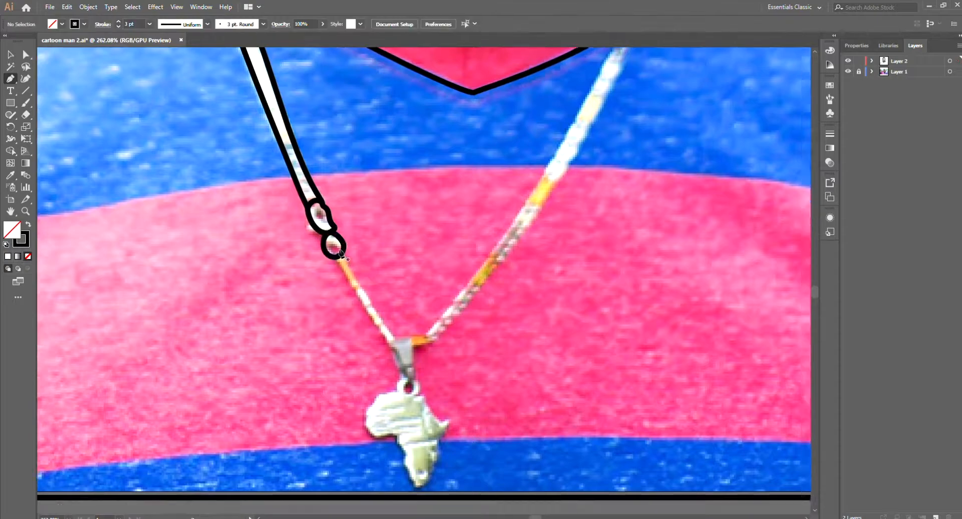
# Step: Trace the thin chain segment running from the lower clasp link down to the pendant's bail
pyautogui.click(326, 211)
pyautogui.moveTo(377, 300); pyautogui.dragTo(387, 317)
pyautogui.click(370, 300)
pyautogui.moveTo(358, 280); pyautogui.dragTo(374, 315)
pyautogui.moveTo(334, 252); pyautogui.dragTo(328, 239)
pyautogui.keyDown('ctrl'); pyautogui.click(368, 266); pyautogui.keyUp('ctrl')
# Step: Trace the closed tapered outline of the pendant's bail where the two necklace strands meet
pyautogui.moveTo(401, 341); pyautogui.dragTo(419, 346)
pyautogui.moveTo(420, 346)
pyautogui.mouseDown()
pyautogui.moveTo(393, 318)
pyautogui.moveTo(390, 289)
pyautogui.moveTo(436, 257)
pyautogui.mouseUp()
pyautogui.click(354, 284)
pyautogui.click(369, 315)
pyautogui.click(354, 285)
pyautogui.keyDown('ctrl'); pyautogui.click(414, 267); pyautogui.keyUp('ctrl')
pyautogui.scroll(-2, 414, 267)
pyautogui.click(375, 319)
# Step: Trace one edge of the right-hand necklace strand from the pendant's bail up to the neck beside the beard
pyautogui.scroll(-3, 412, 280)
pyautogui.scroll(2, 453, 203)
pyautogui.moveTo(477, 163); pyautogui.dragTo(469, 252)
pyautogui.moveTo(441, 301); pyautogui.dragTo(450, 262)
pyautogui.click(451, 202)
pyautogui.click(458, 206)
# Step: Trace the outer edge of the right-hand necklace strand back down to the bail and close the shape
pyautogui.moveTo(450, 300); pyautogui.dragTo(448, 316)
pyautogui.moveTo(443, 318); pyautogui.dragTo(459, 240)
pyautogui.hotkey('ctrl', 'z')
pyautogui.hotkey('ctrl', 'z')
pyautogui.moveTo(440, 281); pyautogui.dragTo(416, 328)
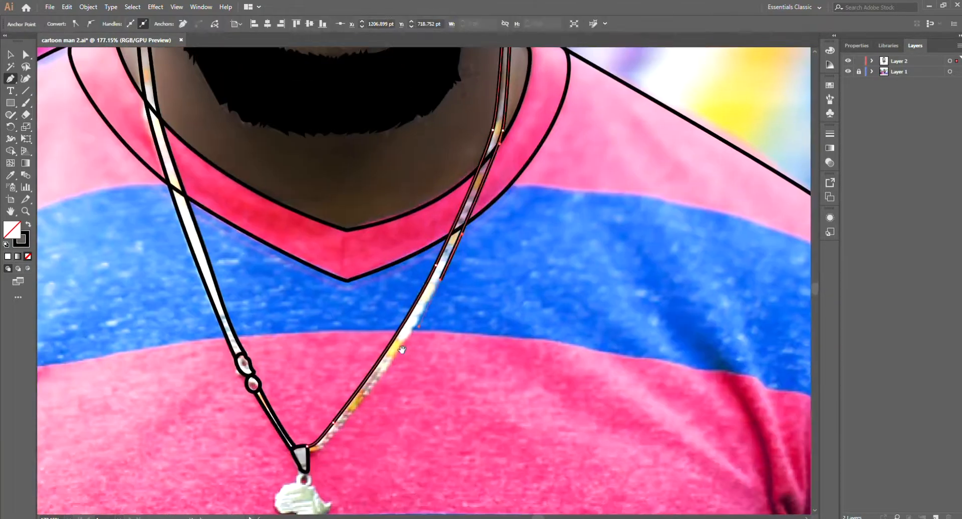
pyautogui.moveTo(402, 361); pyautogui.dragTo(385, 379)
pyautogui.moveTo(373, 382); pyautogui.dragTo(361, 386)
pyautogui.keyDown('ctrl'); pyautogui.click(451, 125); pyautogui.keyUp('ctrl')
# Step: Trace the small ring beneath the bail and the Africa-shaped pendant hanging from it with the Pen tool
pyautogui.scroll(-1, 451, 125)
pyautogui.scroll(3, 347, 396)
pyautogui.click(419, 314)
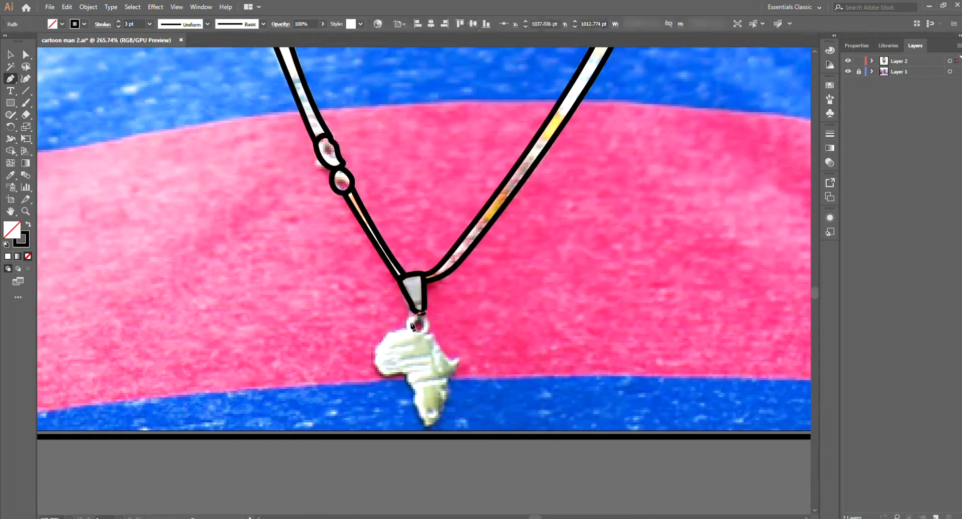
pyautogui.moveTo(415, 330); pyautogui.dragTo(421, 334)
pyautogui.moveTo(426, 323); pyautogui.dragTo(424, 306)
pyautogui.click(429, 335)
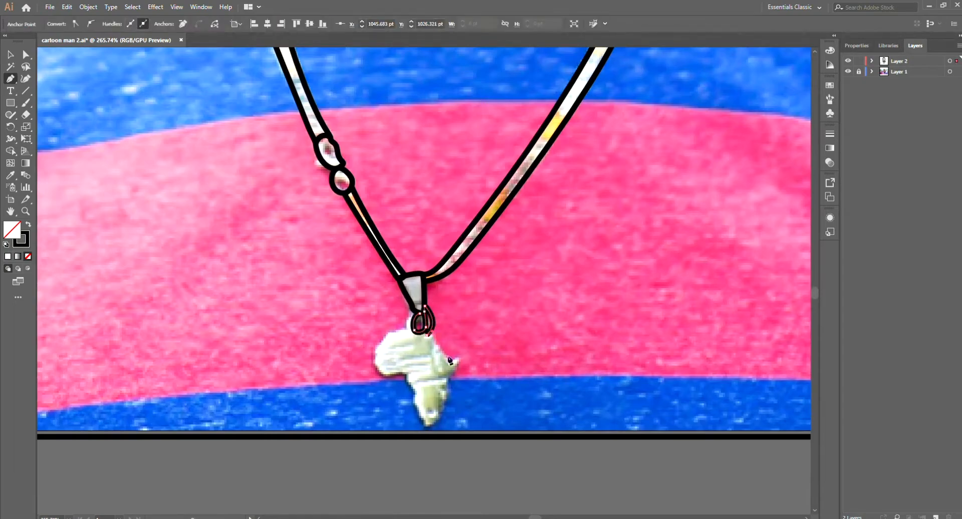
pyautogui.keyDown('ctrl'); pyautogui.click(472, 307); pyautogui.keyUp('ctrl')
pyautogui.moveTo(473, 337); pyautogui.dragTo(429, 421)
# Step: Hide the photo layer and move all the necklace, clasp and pendant outlines in place onto a new layer
pyautogui.click(847, 71)
pyautogui.moveTo(669, 229); pyautogui.dragTo(562, 398)
pyautogui.press('v')
pyautogui.moveTo(650, 251); pyautogui.dragTo(671, 241)
pyautogui.click(449, 298)
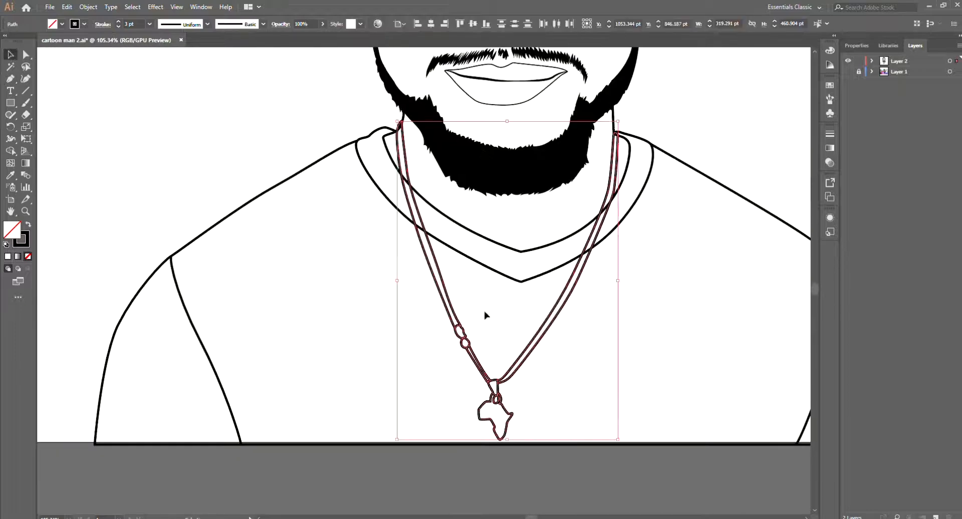
pyautogui.moveTo(501, 350); pyautogui.dragTo(472, 404)
pyautogui.keyDown('shift'); pyautogui.click(473, 453); pyautogui.keyUp('shift')
pyautogui.hotkey('ctrl', 'x')
pyautogui.click(935, 516)
pyautogui.hotkey('ctrl', 'shift', 'v')
# Step: Hide the new necklace layer and display the document properties
pyautogui.click(849, 60)
pyautogui.click(848, 61)
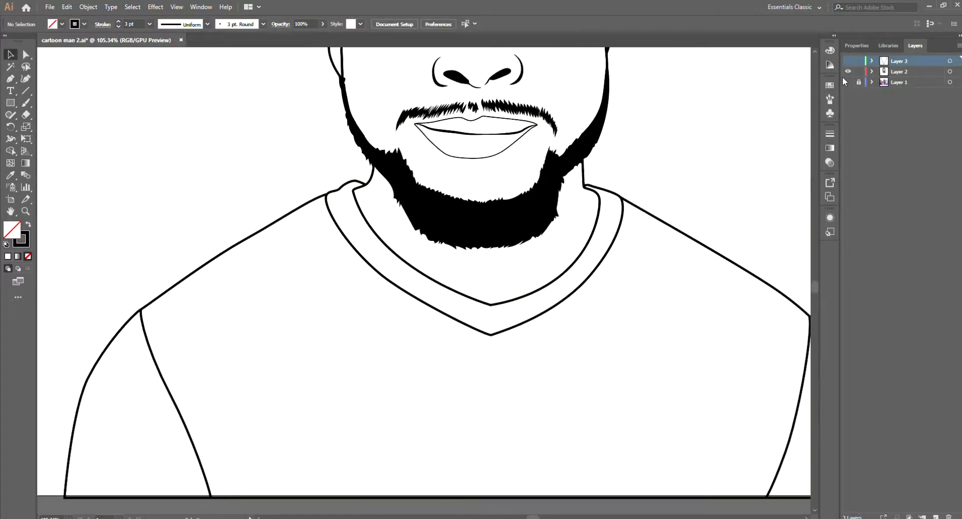
pyautogui.click(917, 46)
pyautogui.click(856, 46)
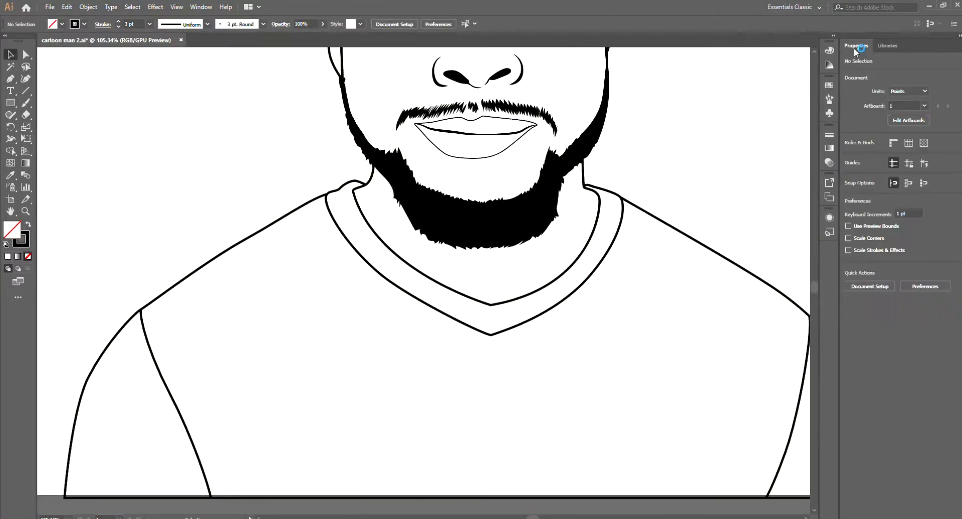
# Step: Trace pointed fabric fold shapes with the Pen tool across the lower left-hand sleeve and up along its seam
pyautogui.scroll(-3, 558, 382)
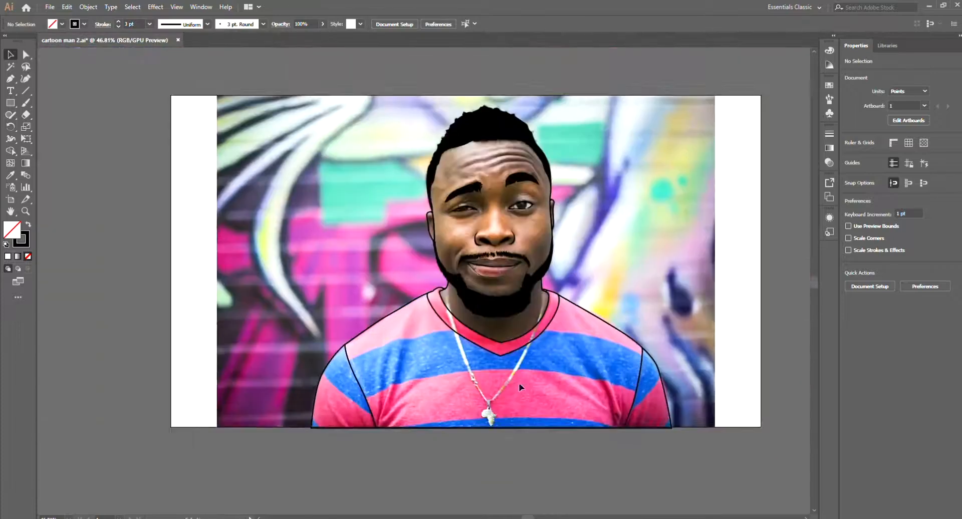
pyautogui.scroll(4, 566, 410)
pyautogui.scroll(-3, 566, 411)
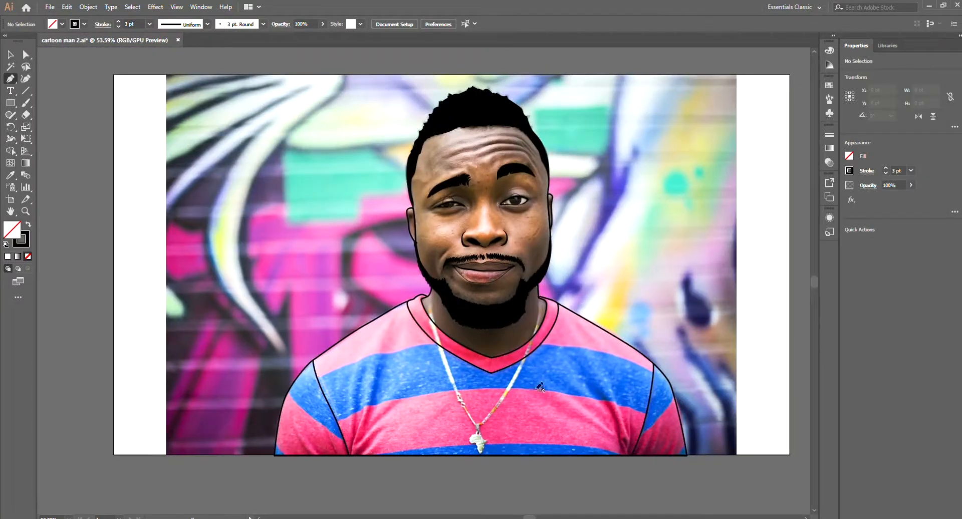
pyautogui.scroll(-2, 571, 285)
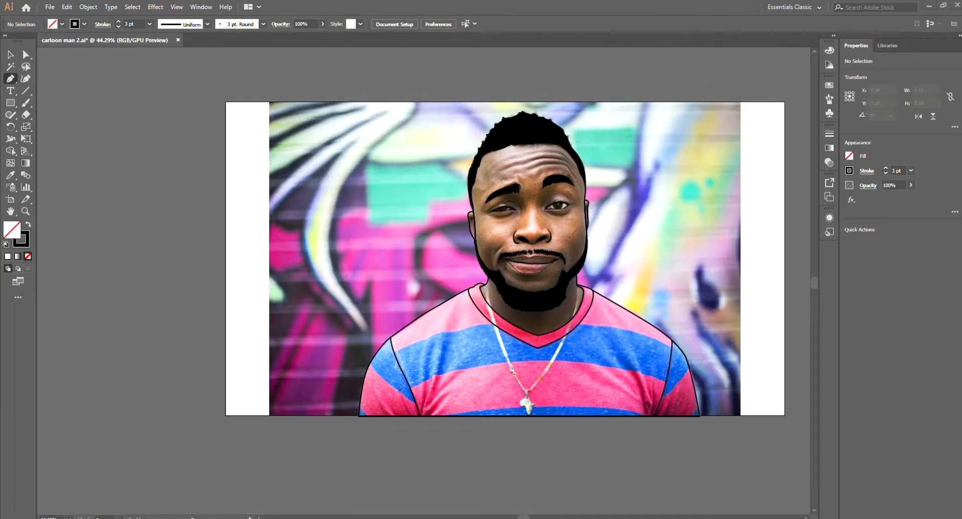
pyautogui.scroll(2, 507, 285)
pyautogui.scroll(5, 502, 377)
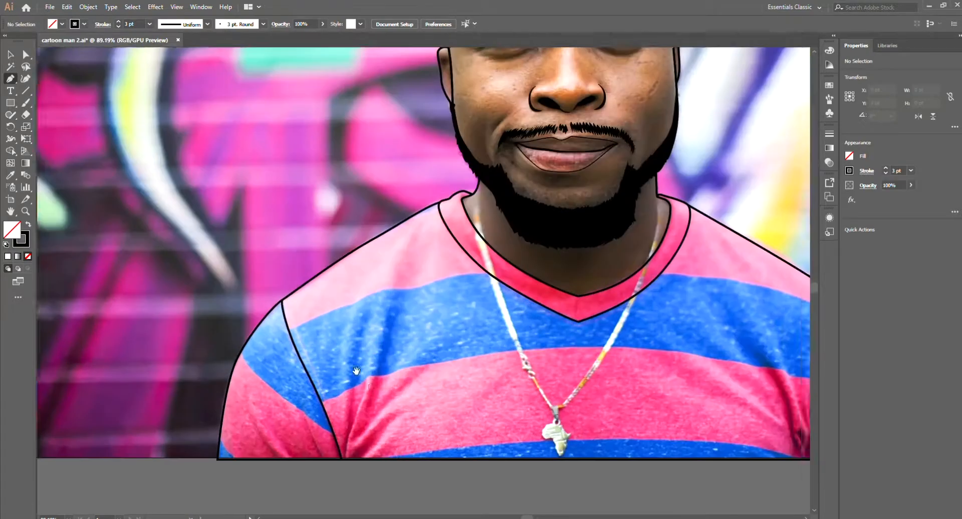
pyautogui.scroll(-1, 570, 262)
pyautogui.scroll(-1, 591, 402)
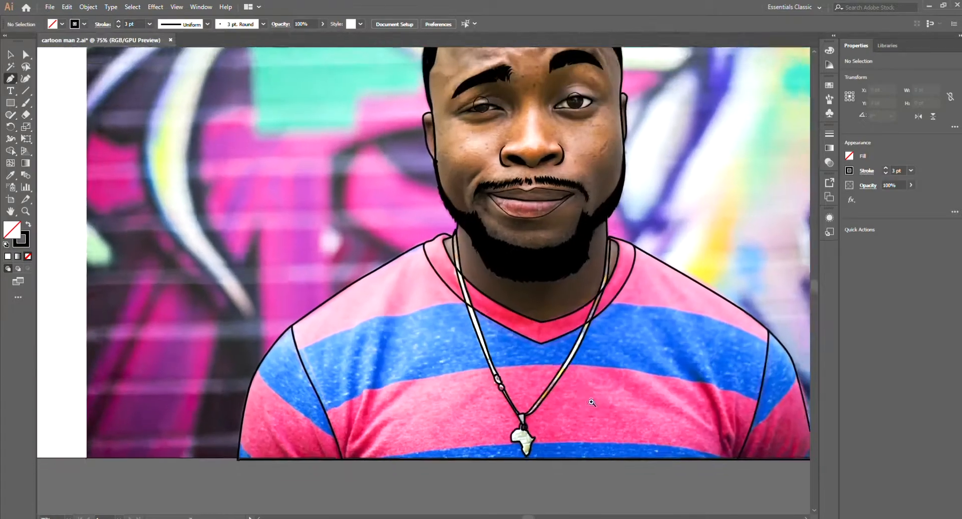
pyautogui.moveTo(310, 456); pyautogui.dragTo(333, 455)
pyautogui.moveTo(333, 456); pyautogui.dragTo(411, 412)
pyautogui.click(305, 397)
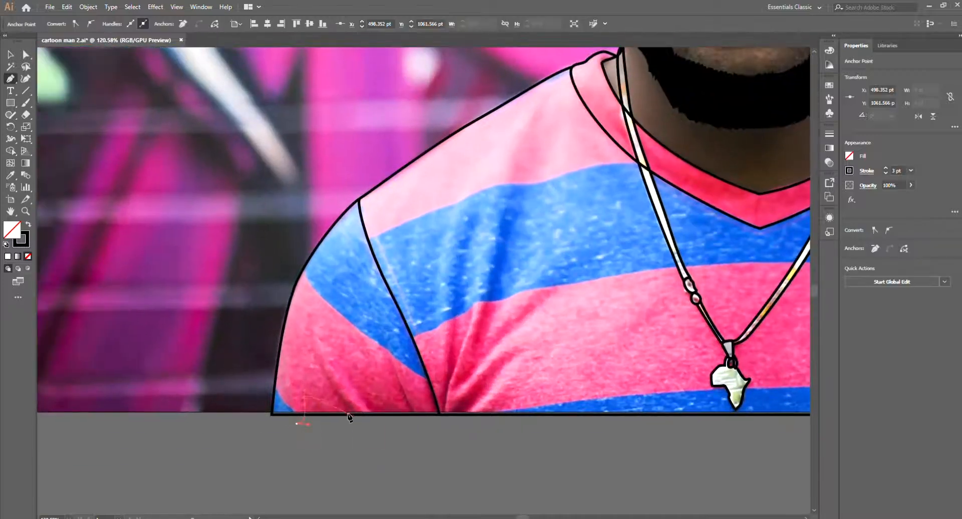
pyautogui.click(414, 344)
pyautogui.click(387, 285)
pyautogui.click(426, 367)
pyautogui.click(439, 407)
# Step: Continue the pointed fold shapes from the base of the left-hand seam across the shirt front and finish the path
pyautogui.moveTo(446, 378); pyautogui.dragTo(450, 346)
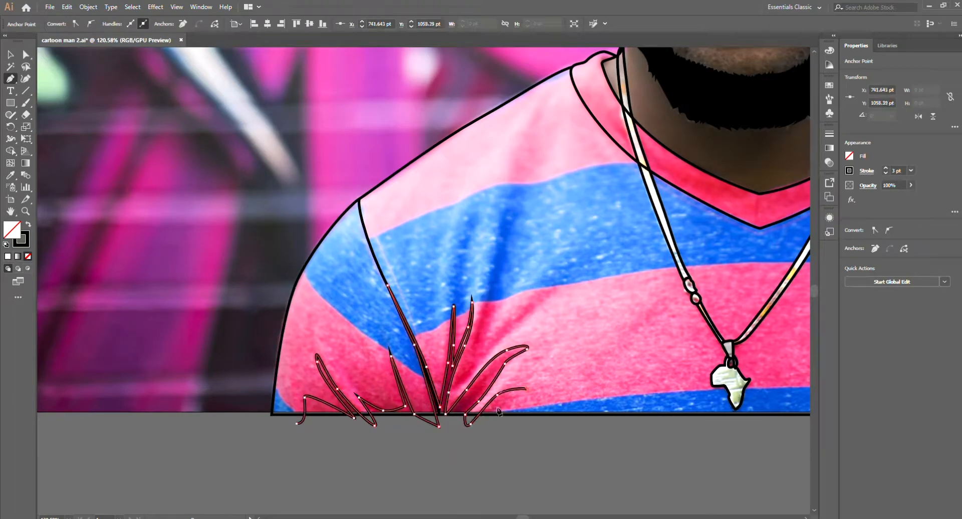
pyautogui.click(453, 391)
pyautogui.click(553, 292)
pyautogui.click(481, 349)
pyautogui.click(514, 194)
pyautogui.click(469, 352)
pyautogui.click(450, 393)
pyautogui.scroll(-3, 450, 392)
pyautogui.hotkey('ctrl', 'shift', 'a')
# Step: Trace pointed fabric fold shapes with the Pen tool across the lower right-hand side of the shirt front, up to the seam
pyautogui.moveTo(711, 399); pyautogui.dragTo(742, 399)
pyautogui.moveTo(621, 429); pyautogui.dragTo(622, 402)
pyautogui.click(602, 357)
pyautogui.moveTo(560, 259); pyautogui.dragTo(537, 239)
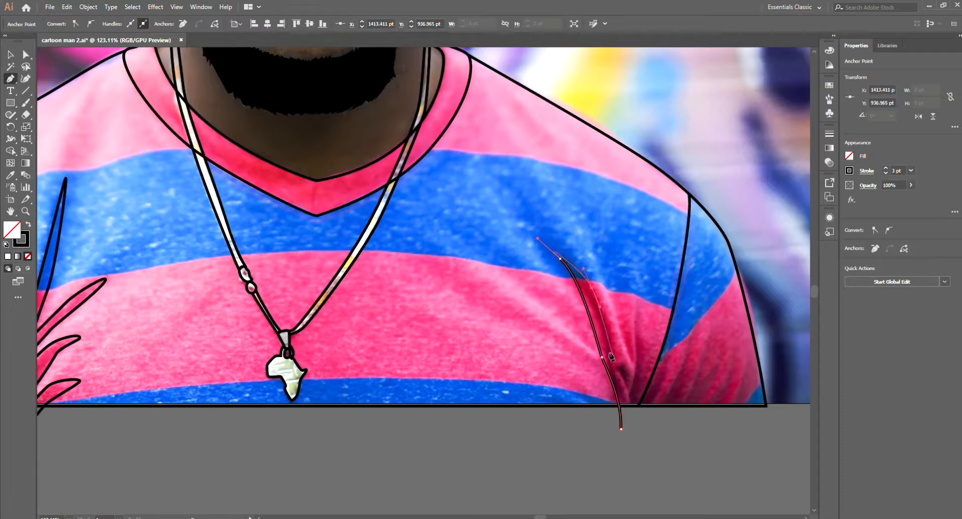
pyautogui.click(618, 366)
pyautogui.click(629, 379)
pyautogui.click(634, 324)
pyautogui.click(640, 292)
pyautogui.click(642, 382)
pyautogui.click(640, 398)
# Step: Continue the pointed fold shapes along the right-hand seam and across the lower sleeve, closing the path below the artboard
pyautogui.click(683, 261)
pyautogui.moveTo(668, 345); pyautogui.dragTo(660, 363)
pyautogui.click(649, 409)
pyautogui.click(693, 331)
pyautogui.click(673, 406)
pyautogui.click(712, 326)
pyautogui.click(698, 404)
pyautogui.click(736, 359)
pyautogui.click(693, 425)
pyautogui.click(621, 429)
pyautogui.scroll(1, 639, 321)
pyautogui.click(621, 310)
pyautogui.click(630, 360)
pyautogui.scroll(-4, 639, 301)
pyautogui.keyDown('ctrl'); pyautogui.click(607, 362); pyautogui.keyUp('ctrl')
pyautogui.moveTo(607, 363); pyautogui.dragTo(613, 471)
pyautogui.scroll(-4, 639, 399)
pyautogui.press('v')
pyautogui.scroll(4, 415, 371)
# Step: Trace a shading outline with the Pen tool inside the left-hand sleeve edge, around the seam top and along the shoulder
pyautogui.press('p')
pyautogui.click(343, 471)
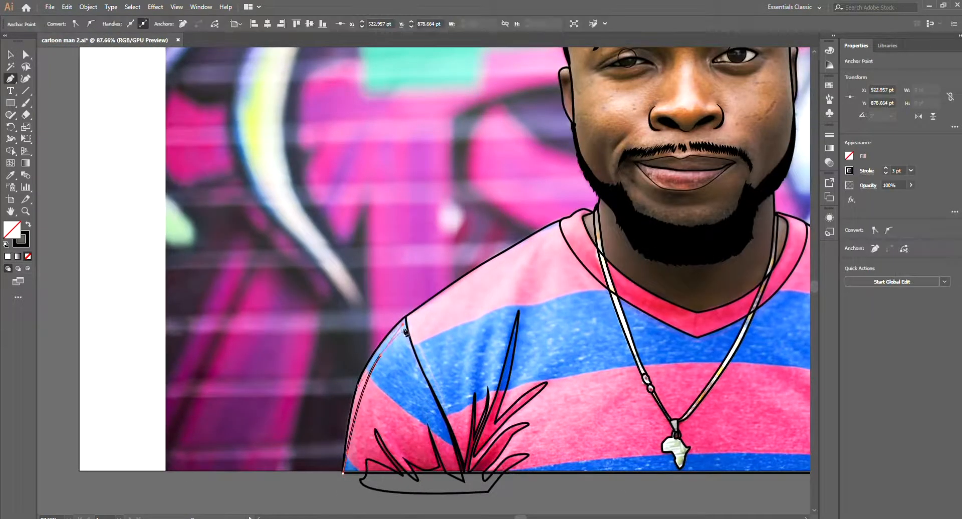
pyautogui.scroll(2, 409, 329)
pyautogui.moveTo(403, 329); pyautogui.dragTo(457, 328)
pyautogui.click(403, 329)
pyautogui.moveTo(415, 363); pyautogui.dragTo(419, 372)
pyautogui.moveTo(468, 311); pyautogui.dragTo(516, 279)
pyautogui.moveTo(628, 230); pyautogui.dragTo(523, 249)
pyautogui.moveTo(535, 231); pyautogui.dragTo(556, 228)
# Step: Add jagged folds beside and inside the left-hand collar, and close the shading path around the outside of the shoulder
pyautogui.click(532, 256)
pyautogui.moveTo(567, 245); pyautogui.dragTo(573, 252)
pyautogui.click(589, 255)
pyautogui.moveTo(615, 220); pyautogui.dragTo(620, 228)
pyautogui.click(632, 230)
pyautogui.moveTo(608, 169); pyautogui.dragTo(586, 150)
pyautogui.scroll(-3, 356, 274)
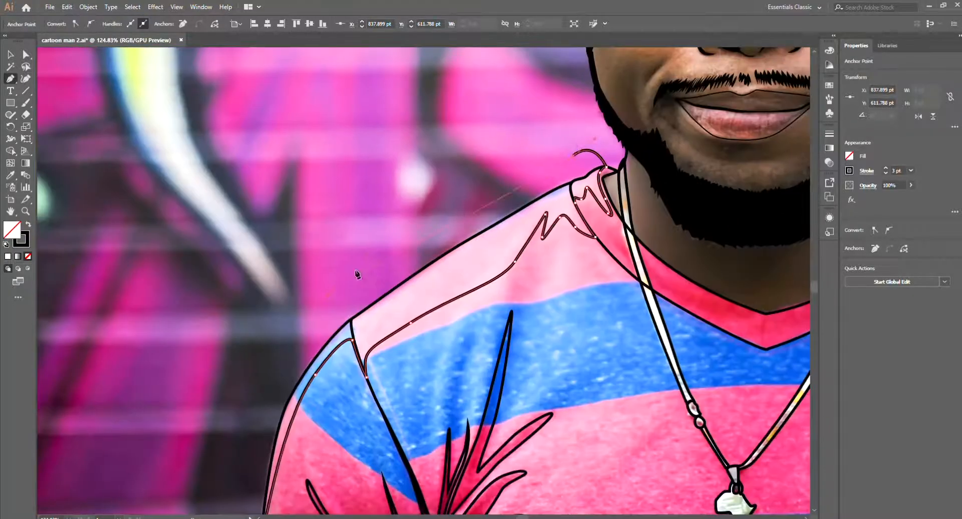
pyautogui.moveTo(429, 174); pyautogui.dragTo(391, 228)
pyautogui.click(369, 367)
# Step: Trace a shading outline inside the right-hand sleeve edge, past the seam top and up along the shoulder with a small fold
pyautogui.scroll(2, 671, 401)
pyautogui.moveTo(666, 350); pyautogui.dragTo(675, 407)
pyautogui.click(656, 469)
pyautogui.moveTo(612, 299); pyautogui.dragTo(597, 276)
pyautogui.moveTo(573, 252); pyautogui.dragTo(563, 249)
pyautogui.click(569, 269)
pyautogui.moveTo(559, 240); pyautogui.dragTo(549, 232)
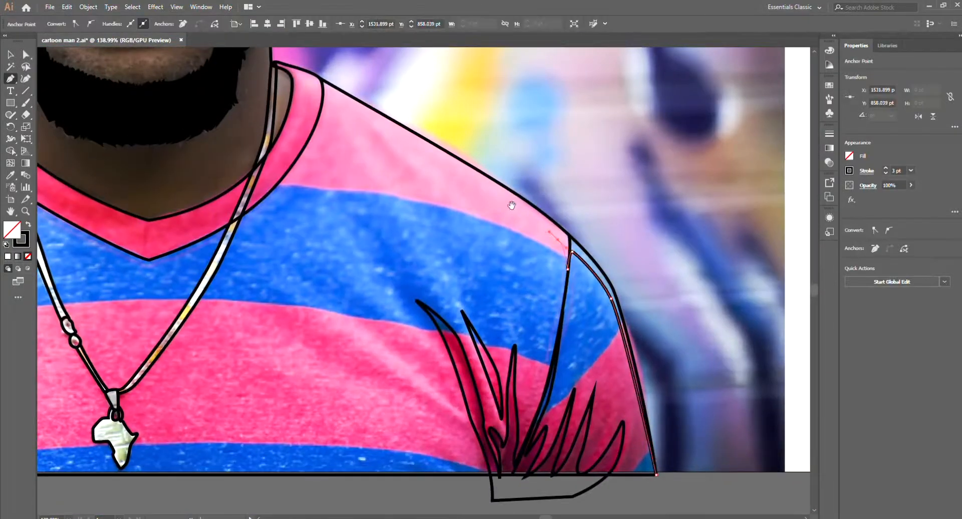
pyautogui.moveTo(511, 204); pyautogui.dragTo(536, 247)
pyautogui.moveTo(480, 227); pyautogui.dragTo(464, 216)
pyautogui.moveTo(467, 229); pyautogui.dragTo(479, 249)
# Step: Continue the right-hand shoulder outline with long pointed folds down the chest and back to the collar's lower edge
pyautogui.moveTo(375, 174); pyautogui.dragTo(368, 168)
pyautogui.moveTo(350, 210); pyautogui.dragTo(700, 251)
pyautogui.moveTo(651, 287); pyautogui.dragTo(640, 298)
pyautogui.click(613, 317)
pyautogui.moveTo(602, 318); pyautogui.dragTo(595, 321)
pyautogui.moveTo(653, 266); pyautogui.dragTo(561, 371)
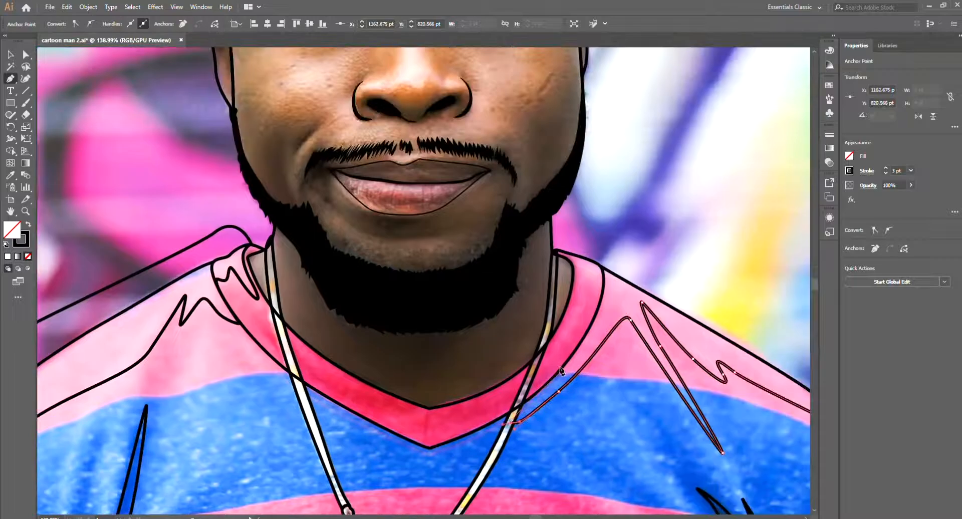
# Step: Trace the folds inside the right-hand collar and close the shading path around the outside of the shoulder
pyautogui.moveTo(598, 279); pyautogui.dragTo(608, 281)
pyautogui.moveTo(603, 293); pyautogui.dragTo(601, 302)
pyautogui.moveTo(593, 278); pyautogui.dragTo(589, 273)
pyautogui.moveTo(573, 320); pyautogui.dragTo(569, 328)
pyautogui.moveTo(552, 356); pyautogui.dragTo(547, 360)
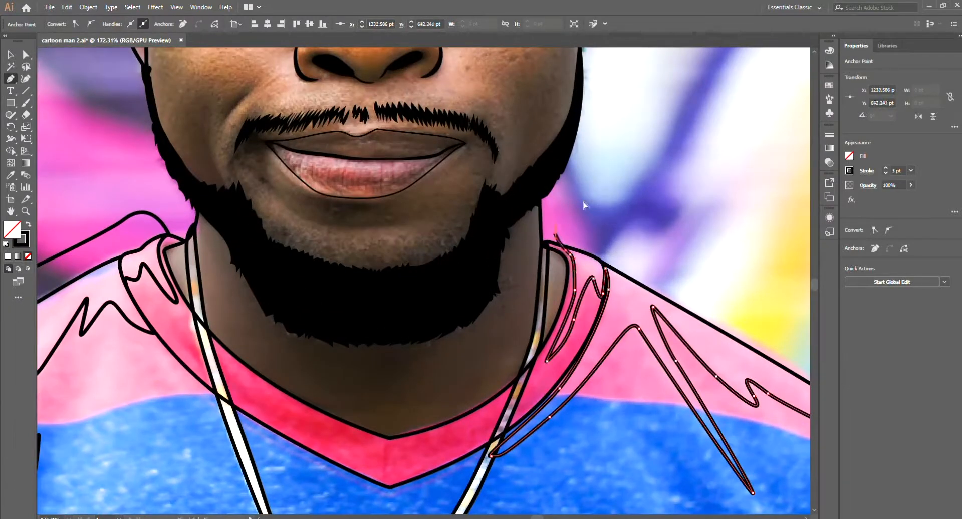
pyautogui.scroll(-4, 584, 206)
pyautogui.moveTo(529, 207); pyautogui.dragTo(576, 232)
pyautogui.moveTo(651, 335); pyautogui.dragTo(649, 353)
pyautogui.click(584, 463)
pyautogui.keyDown('ctrl'); pyautogui.keyDown('shift'); pyautogui.click(506, 293); pyautogui.keyUp('shift'); pyautogui.keyUp('ctrl')
# Step: Remove the excess part of the right-hand shoulder shading outline outside the shirt with the Shape Builder tool
pyautogui.hotkey('shift', 'm')
pyautogui.press('v')
pyautogui.scroll(2, 501, 226)
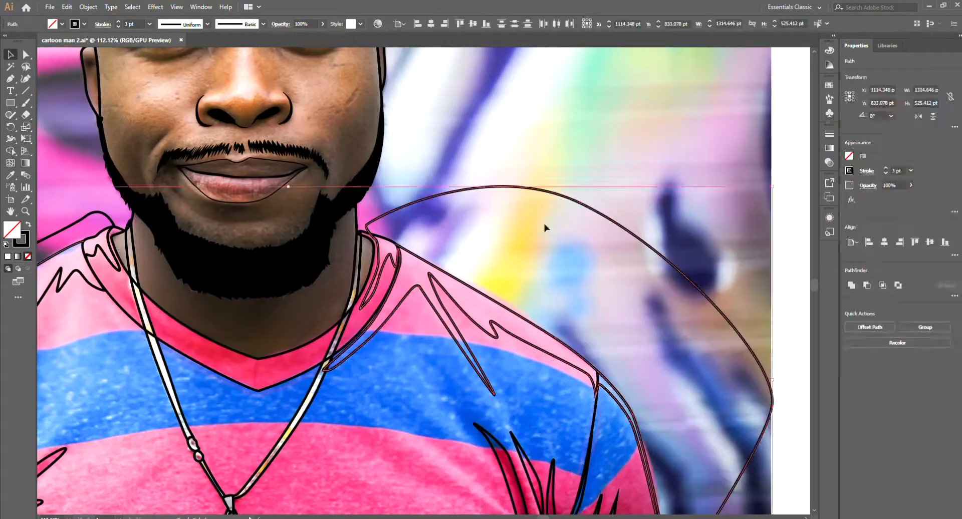
pyautogui.scroll(-4, 546, 228)
pyautogui.moveTo(591, 241); pyautogui.dragTo(534, 264)
pyautogui.hotkey('ctrl', 'a')
pyautogui.hotkey('shift', 'm')
pyautogui.keyDown('alt'); pyautogui.click(566, 265); pyautogui.keyUp('alt')
# Step: Remove the excess part of the left-hand shoulder shading outline outside the shirt with the Shape Builder tool
pyautogui.moveTo(401, 260); pyautogui.dragTo(534, 267)
pyautogui.scroll(2, 478, 266)
pyautogui.click(478, 266)
pyautogui.click(510, 407)
pyautogui.hotkey('ctrl', 'a')
pyautogui.hotkey('shift', 'm')
pyautogui.keyDown('alt'); pyautogui.click(412, 293); pyautogui.keyUp('alt')
pyautogui.scroll(-4, 517, 228)
pyautogui.scroll(2, 614, 299)
pyautogui.press('v')
pyautogui.click(558, 308)
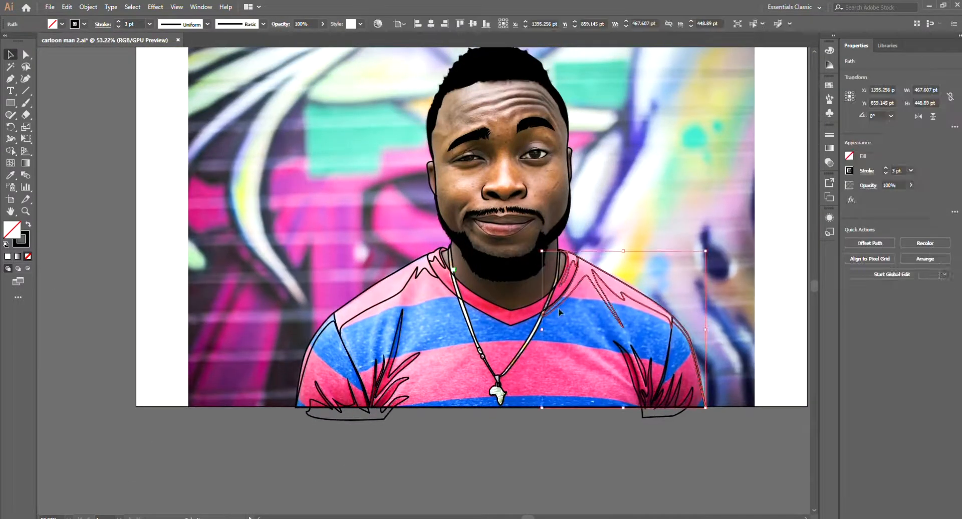
# Step: Trim away the parts of both fabric fold shapes that hang below the shirt's bottom edge with the Shape Builder tool
pyautogui.keyDown('shift'); pyautogui.click(539, 311); pyautogui.keyUp('shift')
pyautogui.scroll(-2, 717, 415)
pyautogui.keyDown('shift'); pyautogui.click(652, 430); pyautogui.keyUp('shift')
pyautogui.scroll(4, 616, 384)
pyautogui.moveTo(616, 384); pyautogui.dragTo(628, 377)
pyautogui.keyDown('shift'); pyautogui.click(383, 360); pyautogui.keyUp('shift')
pyautogui.hotkey('shift', 'm')
pyautogui.keyDown('alt'); pyautogui.click(326, 358); pyautogui.keyUp('alt')
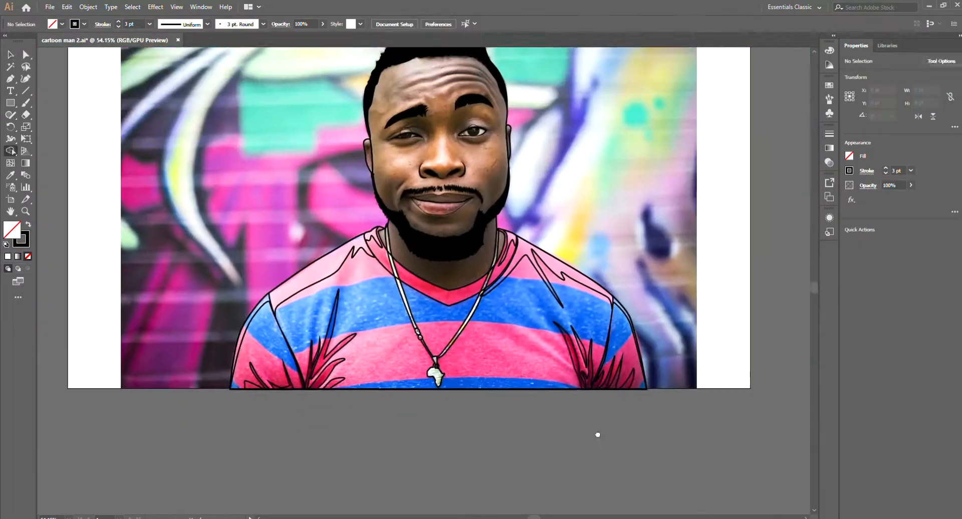
pyautogui.scroll(-1, 533, 436)
# Step: Trace a neck shading outline with the Pen tool from below the beard down the left-hand side of the neck to the collar
pyautogui.press('p')
pyautogui.scroll(5, 576, 281)
pyautogui.moveTo(438, 292); pyautogui.dragTo(444, 279)
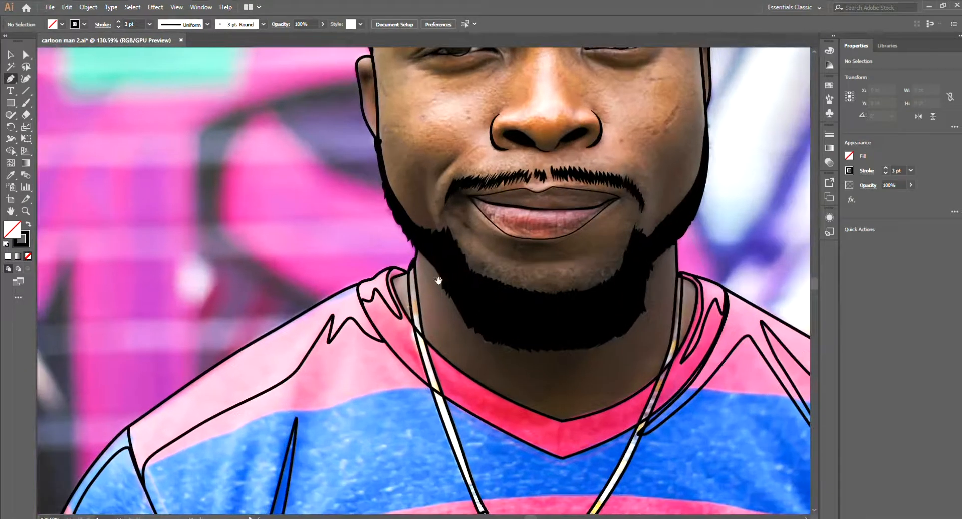
pyautogui.click(417, 247)
pyautogui.moveTo(437, 311); pyautogui.dragTo(468, 362)
pyautogui.click(429, 342)
pyautogui.scroll(3, 467, 372)
pyautogui.keyDown('ctrl'); pyautogui.click(483, 388); pyautogui.keyUp('ctrl')
pyautogui.keyDown('ctrl'); pyautogui.click(442, 342); pyautogui.keyUp('ctrl')
pyautogui.click(404, 321)
# Step: Continue the neck shading outline along the collar to its V point and back across the lower neck
pyautogui.scroll(-2, 389, 340)
pyautogui.moveTo(479, 413); pyautogui.dragTo(515, 440)
pyautogui.click(572, 444)
pyautogui.click(637, 403)
pyautogui.hotkey('ctrl', 'z')
pyautogui.moveTo(635, 404); pyautogui.dragTo(557, 414)
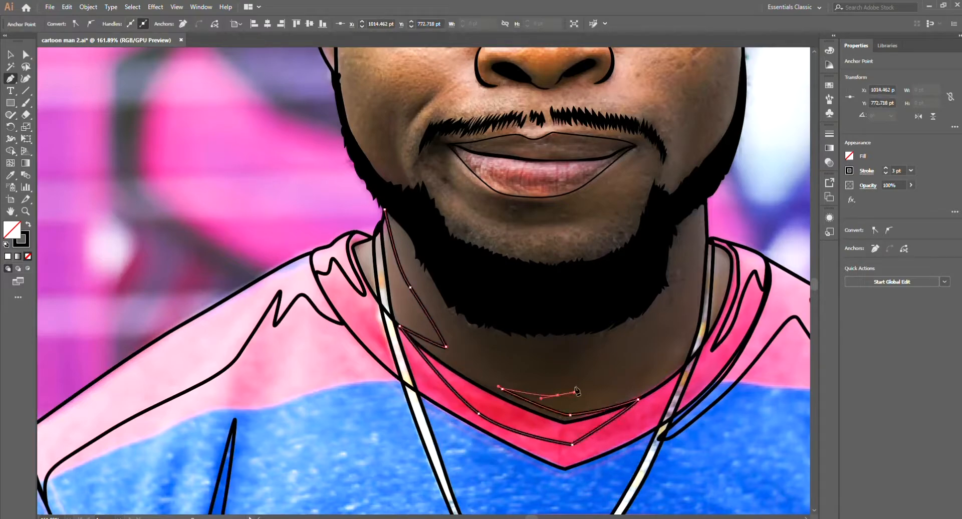
# Step: Extend the neck shading outline up the right-hand side of the neck and close it through the beard
pyautogui.moveTo(676, 292); pyautogui.dragTo(663, 311)
pyautogui.moveTo(652, 306); pyautogui.dragTo(628, 335)
pyautogui.click(657, 261)
pyautogui.moveTo(592, 300); pyautogui.dragTo(566, 335)
pyautogui.moveTo(523, 364); pyautogui.dragTo(537, 380)
pyautogui.moveTo(382, 298); pyautogui.dragTo(369, 281)
pyautogui.click(352, 283)
# Step: Trim the excess parts of the neck shading outline with the Shape Builder tool
pyautogui.moveTo(612, 358); pyautogui.dragTo(576, 359)
pyautogui.press('v')
pyautogui.click(618, 420)
pyautogui.keyDown('shift'); pyautogui.click(591, 397); pyautogui.keyUp('shift')
pyautogui.hotkey('shift', 'm')
pyautogui.moveTo(624, 377); pyautogui.dragTo(586, 379)
# Step: Trace a face shading outline with the Pen tool from the right-hand ear down the cheek, across the chin and up the opposite cheek
pyautogui.press('p')
pyautogui.moveTo(632, 350); pyautogui.dragTo(665, 359)
pyautogui.moveTo(646, 376)
pyautogui.mouseDown()
pyautogui.moveTo(673, 343)
pyautogui.moveTo(612, 345)
pyautogui.mouseUp()
pyautogui.click(651, 263)
pyautogui.moveTo(616, 387); pyautogui.dragTo(612, 405)
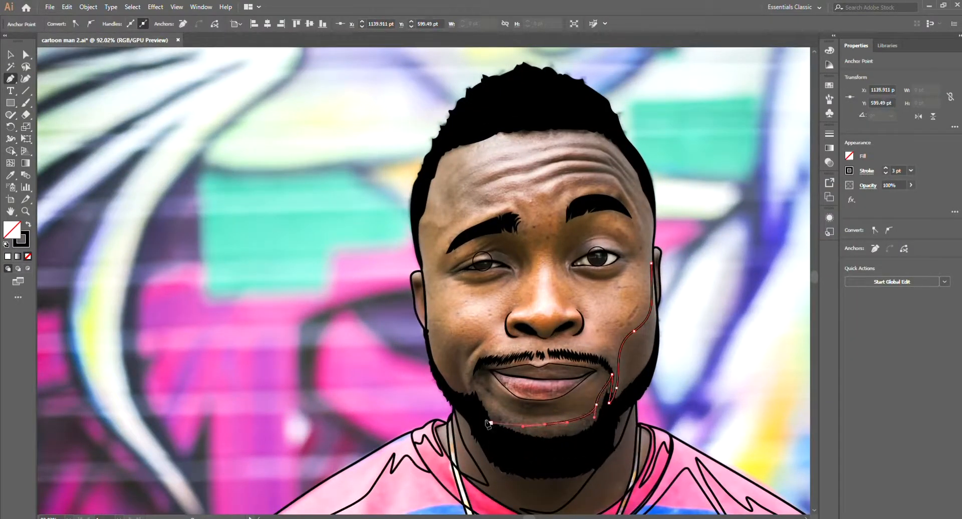
pyautogui.moveTo(475, 371); pyautogui.dragTo(471, 378)
pyautogui.moveTo(482, 376); pyautogui.dragTo(507, 375)
pyautogui.moveTo(469, 400); pyautogui.dragTo(450, 335)
# Step: Close the face shading outline from the left-hand cheek around the jaw through the beard and back up to the right-hand ear
pyautogui.moveTo(414, 289); pyautogui.dragTo(431, 383)
pyautogui.moveTo(464, 426); pyautogui.dragTo(506, 465)
pyautogui.moveTo(547, 468); pyautogui.dragTo(614, 453)
pyautogui.moveTo(646, 416); pyautogui.dragTo(682, 375)
pyautogui.moveTo(672, 310); pyautogui.dragTo(624, 391)
pyautogui.moveTo(656, 402); pyautogui.dragTo(657, 371)
pyautogui.scroll(4, 662, 283)
pyautogui.click(644, 300)
pyautogui.keyDown('ctrl'); pyautogui.click(654, 299); pyautogui.keyUp('ctrl')
# Step: Trace a closed shading shape between the lower lip and the chin with the Pen tool, with pointed left-hand corners
pyautogui.scroll(-9, 654, 323)
pyautogui.scroll(9, 585, 433)
pyautogui.moveTo(582, 443); pyautogui.dragTo(552, 450)
pyautogui.moveTo(472, 433); pyautogui.dragTo(450, 410)
pyautogui.click(448, 397)
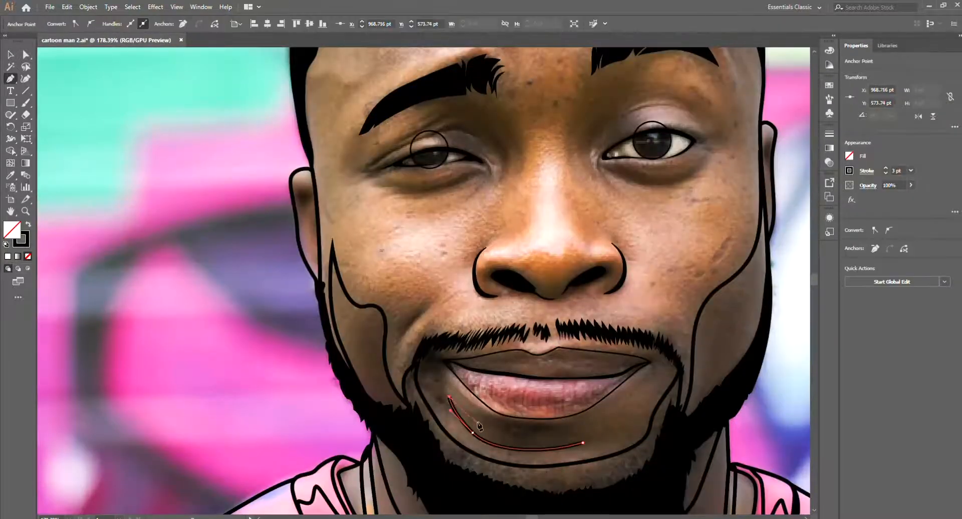
pyautogui.hotkey('ctrl', 'z')
pyautogui.moveTo(607, 399); pyautogui.dragTo(580, 427)
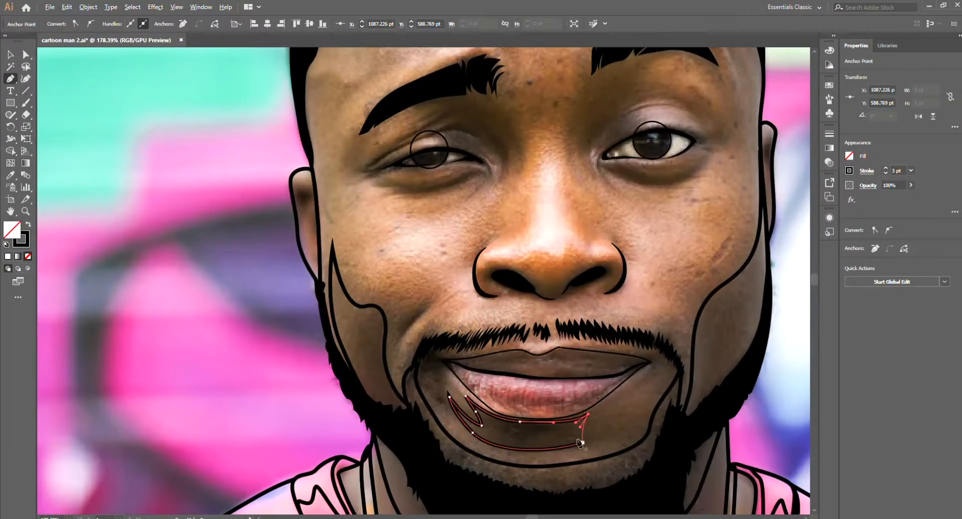
pyautogui.keyDown('ctrl'); pyautogui.click(588, 391); pyautogui.keyUp('ctrl')
# Step: Trace a closed shadow shape along the line between the lips, wrapping around both corners of the mouth
pyautogui.scroll(-3, 610, 385)
pyautogui.scroll(5, 537, 368)
pyautogui.click(516, 419)
pyautogui.moveTo(478, 406); pyautogui.dragTo(468, 410)
pyautogui.moveTo(464, 405); pyautogui.dragTo(465, 397)
pyautogui.moveTo(476, 388); pyautogui.dragTo(545, 398)
pyautogui.moveTo(700, 386); pyautogui.dragTo(698, 405)
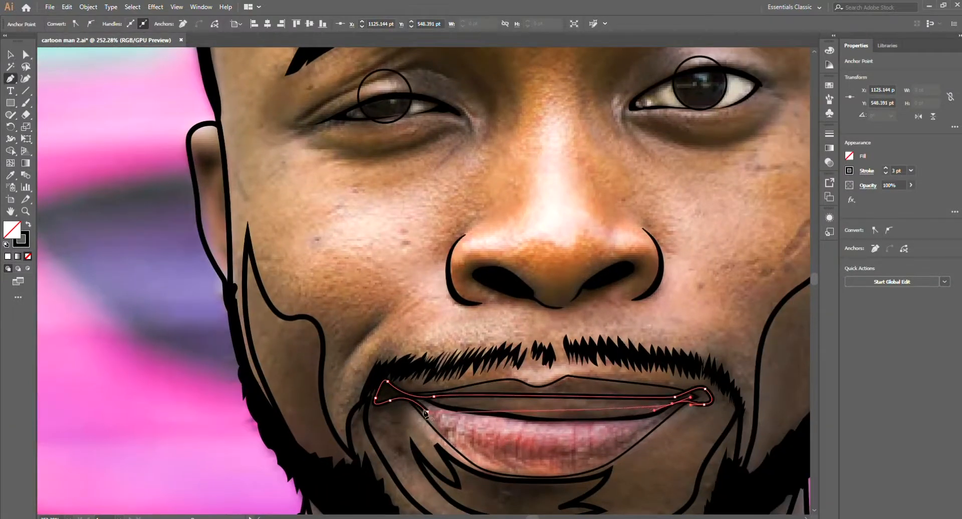
pyautogui.click(427, 412)
pyautogui.keyDown('ctrl'); pyautogui.click(520, 412); pyautogui.keyUp('ctrl')
# Step: Outline a narrow smile-crease shadow on the left-hand cheek between the nose and the mouth corner
pyautogui.scroll(-4, 586, 411)
pyautogui.scroll(3, 579, 365)
pyautogui.moveTo(403, 430); pyautogui.dragTo(393, 461)
pyautogui.click(444, 381)
pyautogui.keyDown('ctrl'); pyautogui.click(481, 401); pyautogui.keyUp('ctrl')
# Step: Trace the shadow outline around the left-hand nostril, under the nose tip and around the right-hand nostril
pyautogui.scroll(2, 580, 408)
pyautogui.click(457, 387)
pyautogui.moveTo(482, 415); pyautogui.dragTo(492, 415)
pyautogui.click(496, 406)
pyautogui.moveTo(472, 399); pyautogui.dragTo(463, 393)
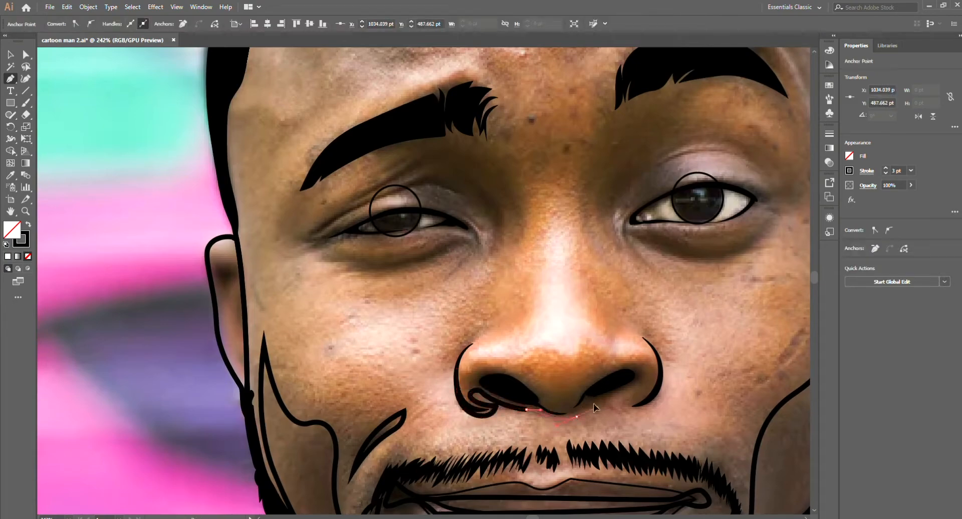
pyautogui.moveTo(621, 357); pyautogui.dragTo(602, 362)
pyautogui.click(457, 386)
pyautogui.keyDown('ctrl'); pyautogui.click(646, 428); pyautogui.keyUp('ctrl')
# Step: Outline the curved crease shadow beside the left-hand wing of the nose
pyautogui.scroll(-3, 652, 429)
pyautogui.scroll(3, 587, 291)
pyautogui.click(494, 449)
pyautogui.moveTo(488, 433); pyautogui.dragTo(495, 423)
pyautogui.click(494, 449)
# Step: Outline the matching crease shadow beside the right-hand wing of the nose, undoing and redrawing misplaced segments
pyautogui.keyDown('ctrl'); pyautogui.click(731, 401); pyautogui.keyUp('ctrl')
pyautogui.moveTo(732, 401); pyautogui.dragTo(658, 385)
pyautogui.click(625, 431)
pyautogui.moveTo(603, 402)
pyautogui.mouseDown()
pyautogui.moveTo(579, 388)
pyautogui.moveTo(617, 403)
pyautogui.moveTo(614, 394)
pyautogui.mouseUp()
pyautogui.hotkey('ctrl', 'z')
pyautogui.hotkey('ctrl', 'z')
pyautogui.hotkey('ctrl', 'z')
pyautogui.click(627, 434)
pyautogui.moveTo(623, 429); pyautogui.dragTo(619, 420)
pyautogui.keyDown('ctrl'); pyautogui.click(661, 386); pyautogui.keyUp('ctrl')
# Step: Start the right-hand eye socket shading outline from beside the nose bridge, up to the eyebrow and over to its outer end
pyautogui.scroll(-5, 651, 381)
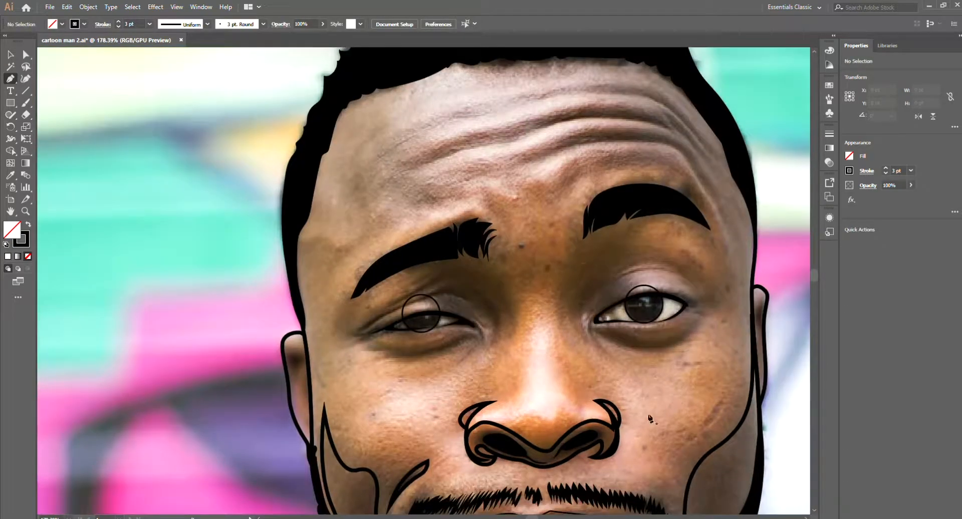
pyautogui.moveTo(626, 381); pyautogui.dragTo(571, 418)
pyautogui.click(519, 369)
pyautogui.moveTo(528, 325); pyautogui.dragTo(534, 281)
pyautogui.click(535, 313)
pyautogui.moveTo(547, 278); pyautogui.dragTo(564, 265)
pyautogui.moveTo(621, 284); pyautogui.dragTo(596, 285)
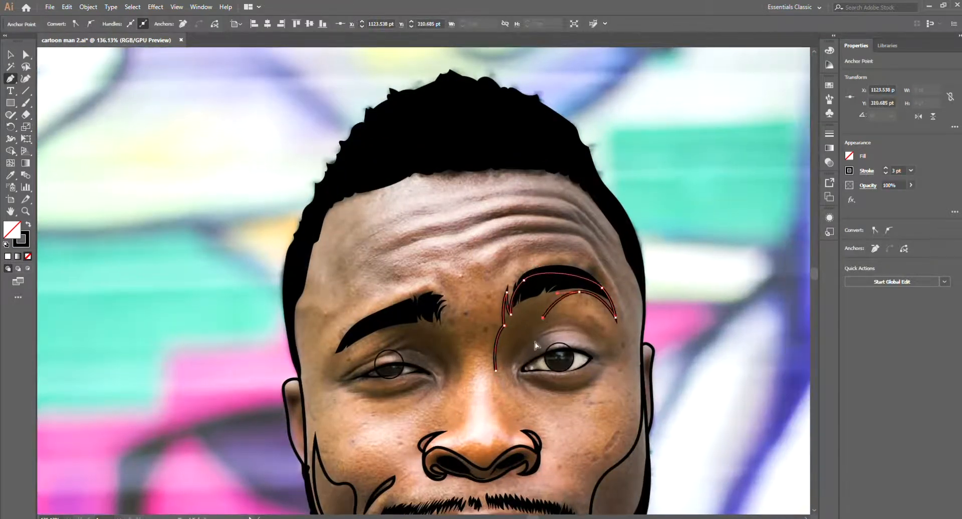
# Step: Redraw the last socket segments and continue the outline under the right-hand eyebrow and around the upper eyelid crease
pyautogui.hotkey('ctrl', 'z')
pyautogui.hotkey('ctrl', 'z')
pyautogui.moveTo(540, 326); pyautogui.dragTo(539, 341)
pyautogui.click(540, 325)
pyautogui.moveTo(597, 319); pyautogui.dragTo(601, 323)
pyautogui.click(602, 349)
pyautogui.moveTo(541, 334)
pyautogui.mouseDown()
pyautogui.moveTo(517, 341)
pyautogui.moveTo(500, 368)
pyautogui.moveTo(549, 346)
pyautogui.mouseUp()
pyautogui.hotkey('ctrl', 'z')
pyautogui.click(538, 336)
pyautogui.scroll(2, 557, 340)
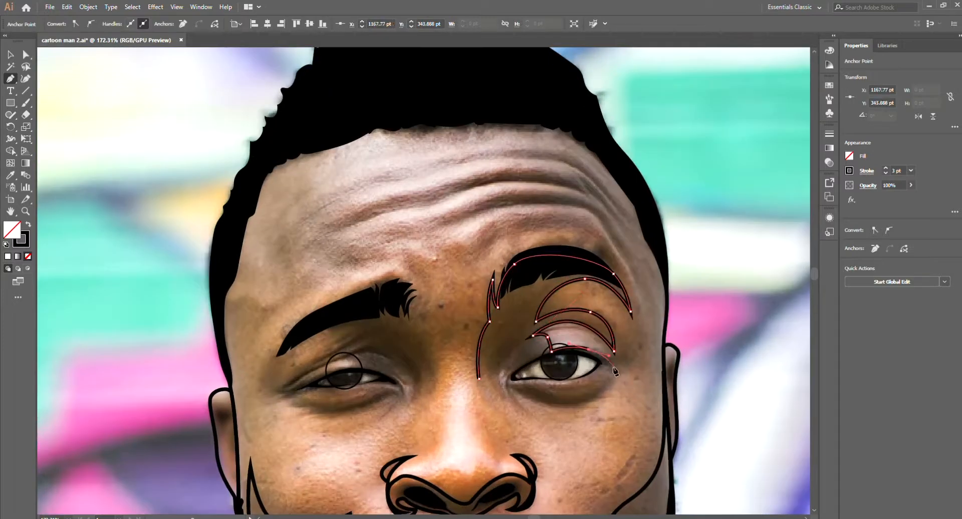
# Step: Continue the right-hand eye socket outline to the inner eye corner and close it beside the nose bridge
pyautogui.click(515, 368)
pyautogui.moveTo(505, 375); pyautogui.dragTo(491, 334)
pyautogui.click(488, 353)
pyautogui.moveTo(479, 378); pyautogui.dragTo(475, 387)
# Step: Trace a closed under-eye shadow shape along the lower lid of the right-hand eye
pyautogui.scroll(2, 542, 416)
pyautogui.click(505, 379)
pyautogui.moveTo(529, 374); pyautogui.dragTo(536, 374)
pyautogui.moveTo(579, 380); pyautogui.dragTo(593, 378)
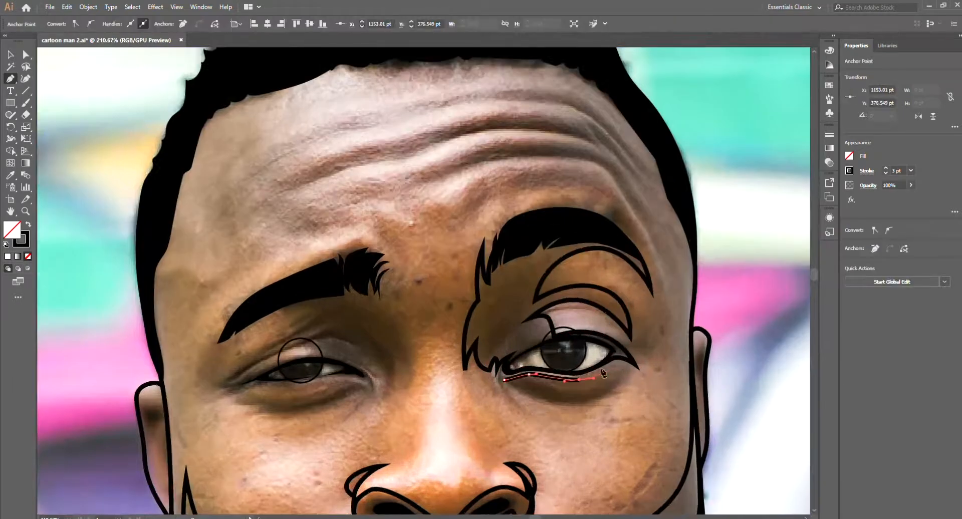
pyautogui.moveTo(504, 379); pyautogui.dragTo(401, 324)
pyautogui.scroll(-4, 682, 409)
pyautogui.keyDown('ctrl'); pyautogui.click(640, 442); pyautogui.keyUp('ctrl')
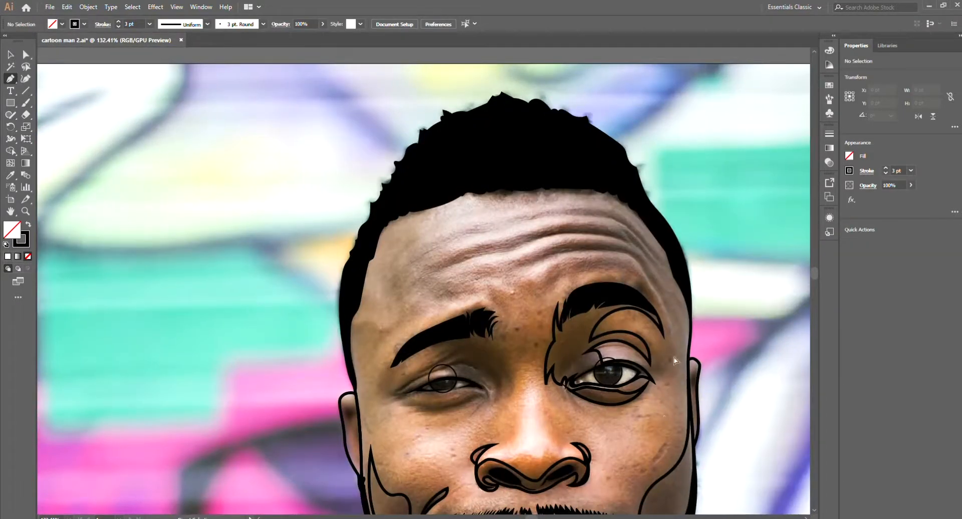
# Step: Trace a closed under-eye shadow shape below the left-hand eye
pyautogui.scroll(2, 345, 425)
pyautogui.click(431, 394)
pyautogui.moveTo(545, 377); pyautogui.dragTo(550, 383)
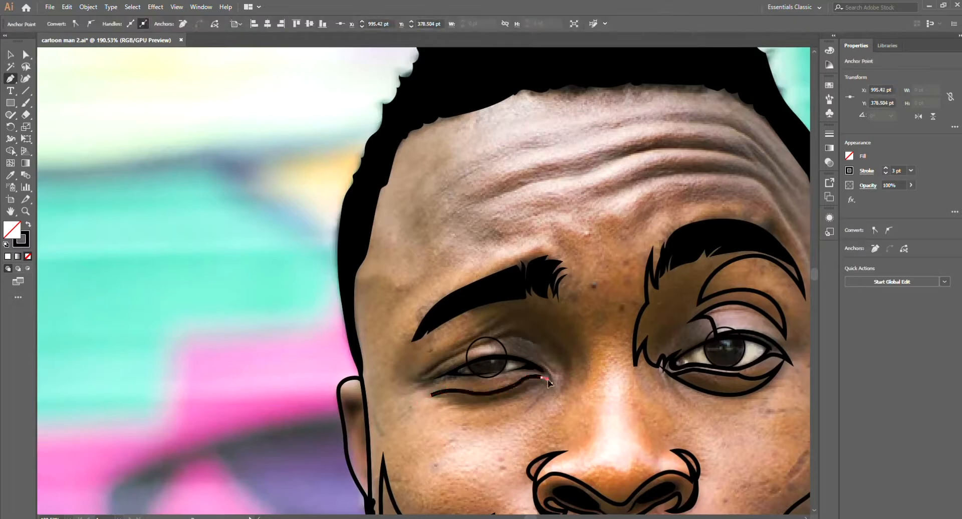
pyautogui.moveTo(432, 398); pyautogui.dragTo(415, 389)
pyautogui.click(432, 394)
pyautogui.keyDown('ctrl'); pyautogui.click(478, 383); pyautogui.keyUp('ctrl')
pyautogui.scroll(4, 478, 383)
pyautogui.moveTo(441, 375); pyautogui.dragTo(449, 372)
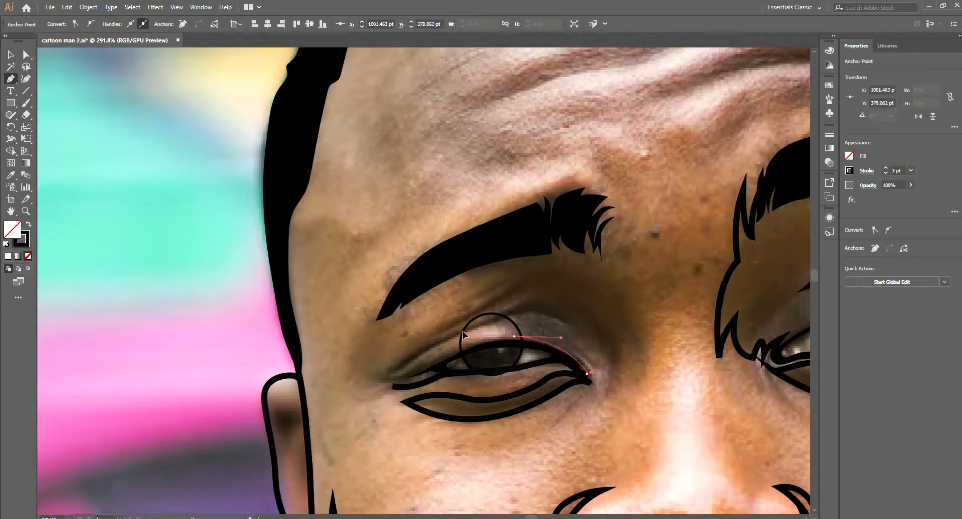
pyautogui.press('Delete')
pyautogui.press('Delete')
# Step: Start the left-hand eye socket shading outline at the eyebrow's outer end and run it around the upper eyelid to the outer eye corner
pyautogui.scroll(-4, 377, 495)
pyautogui.click(379, 386)
pyautogui.moveTo(451, 356); pyautogui.dragTo(471, 358)
pyautogui.click(461, 367)
pyautogui.moveTo(438, 380); pyautogui.dragTo(464, 390)
pyautogui.click(462, 396)
pyautogui.moveTo(397, 419); pyautogui.dragTo(371, 427)
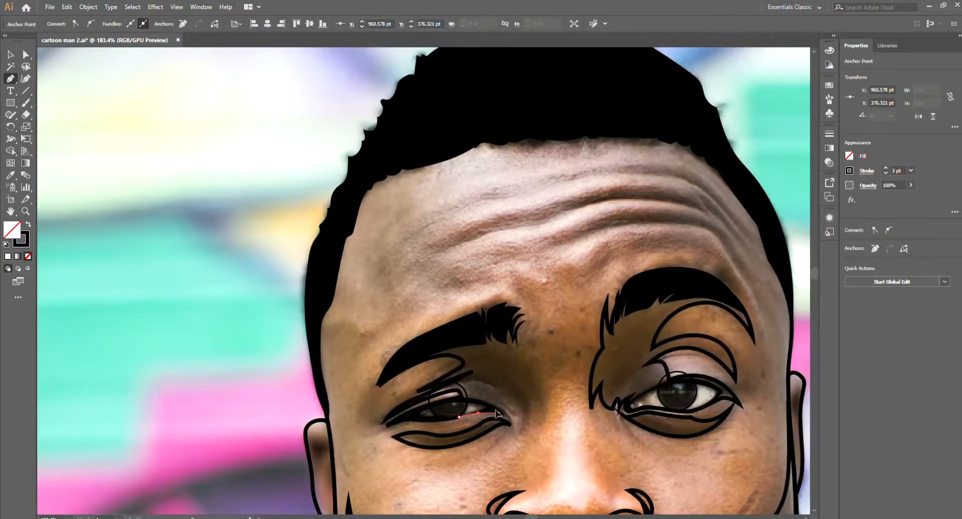
# Step: Continue the left-hand eye socket outline with spikes at the inner corner, up beside the nose bridge, and close it over the eyebrow
pyautogui.moveTo(495, 404); pyautogui.dragTo(524, 432)
pyautogui.moveTo(535, 398); pyautogui.dragTo(531, 386)
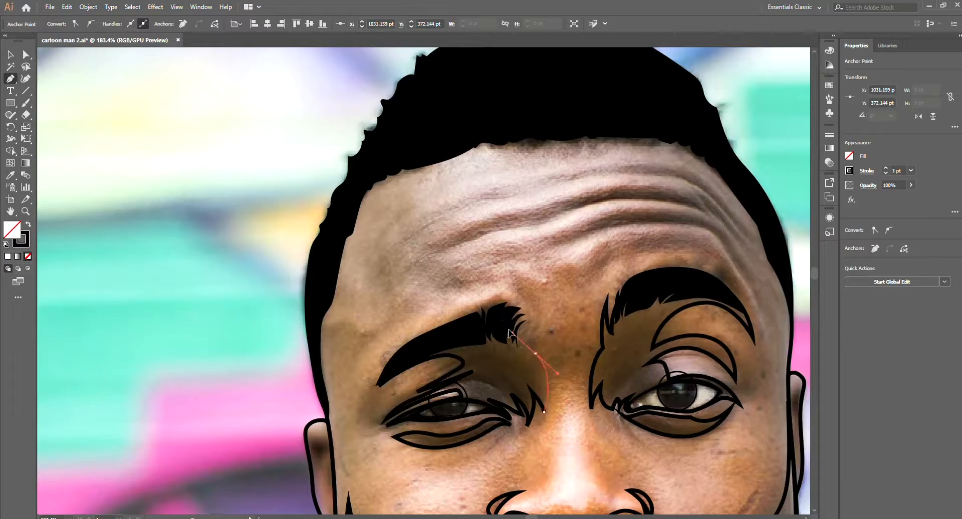
pyautogui.click(522, 318)
pyautogui.click(505, 320)
pyautogui.click(501, 328)
pyautogui.hotkey('ctrl', 'z')
pyautogui.moveTo(521, 308); pyautogui.dragTo(514, 295)
pyautogui.moveTo(464, 314); pyautogui.dragTo(433, 333)
pyautogui.scroll(-5, 367, 426)
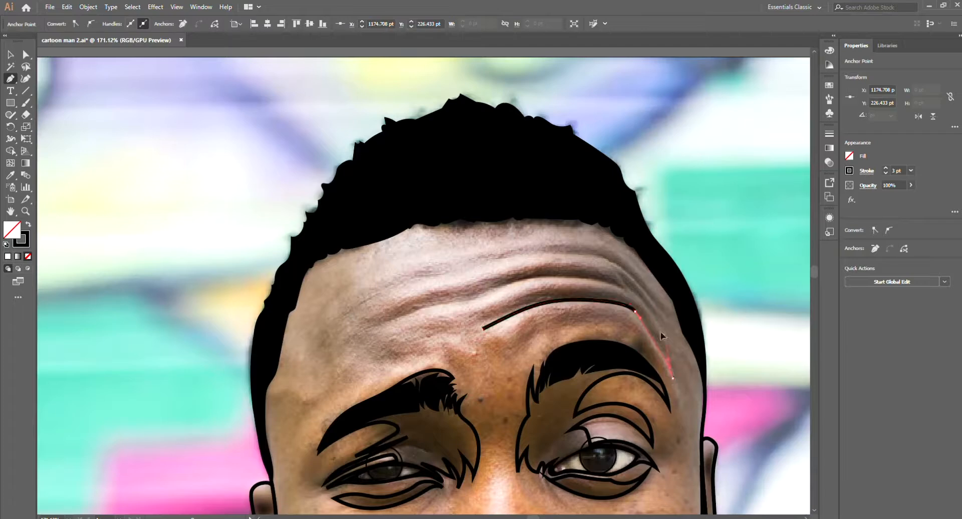
# Step: Trace the lowest forehead wrinkle as a closed curved shape above the right-hand eyebrow and deselect it
pyautogui.moveTo(661, 333); pyautogui.dragTo(659, 330)
pyautogui.moveTo(589, 289)
pyautogui.mouseDown()
pyautogui.moveTo(535, 286)
pyautogui.moveTo(628, 282)
pyautogui.mouseUp()
pyautogui.click(483, 328)
pyautogui.hotkey('ctrl', 'shift', 'a')
# Step: Trace the long middle forehead wrinkle as a tapered shape across the forehead and deselect it
pyautogui.click(366, 328)
pyautogui.click(423, 307)
pyautogui.click(491, 292)
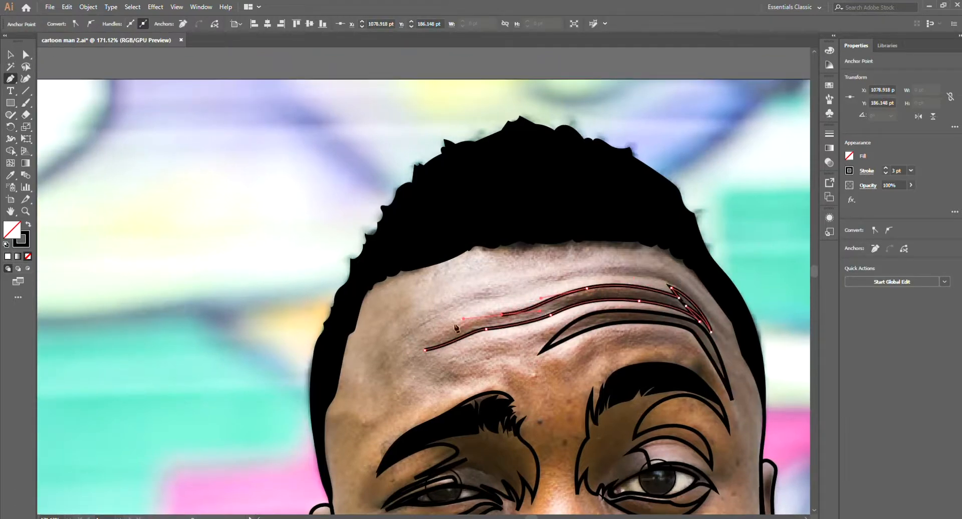
pyautogui.hotkey('ctrl', 'shift', 'a')
# Step: Outline the short wrinkle on the upper forehead and the long wrinkle curving below the right-hand hairline
pyautogui.click(519, 290)
pyautogui.click(492, 303)
pyautogui.moveTo(461, 302); pyautogui.dragTo(440, 300)
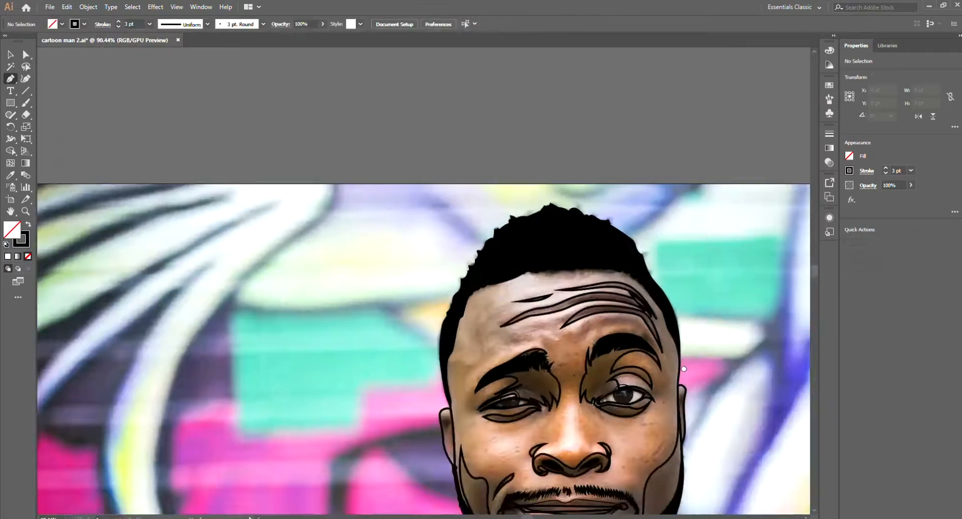
# Step: Outline the inner-ear shadows, plus the highlights on the nose bridge and above both nostrils
pyautogui.scroll(5, 726, 307)
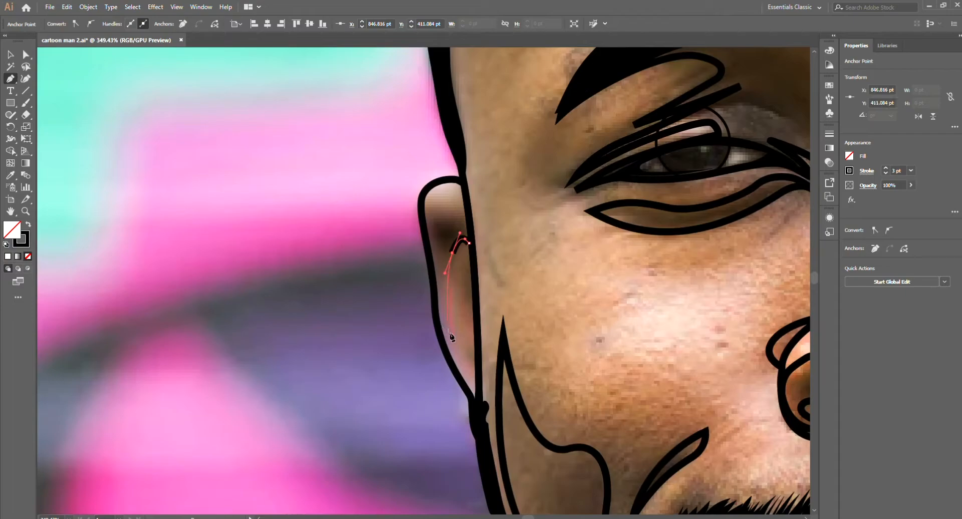
pyautogui.scroll(-4, 467, 244)
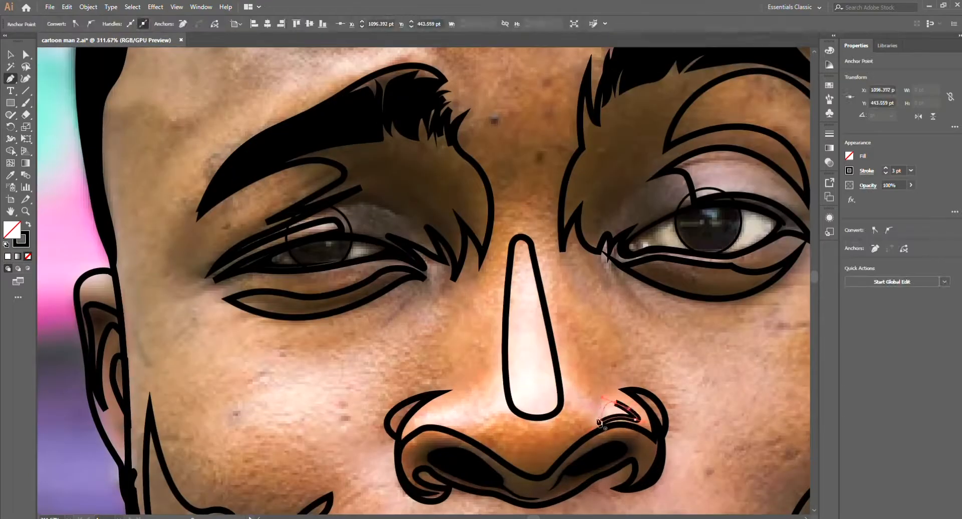
pyautogui.click(466, 426)
pyautogui.click(468, 399)
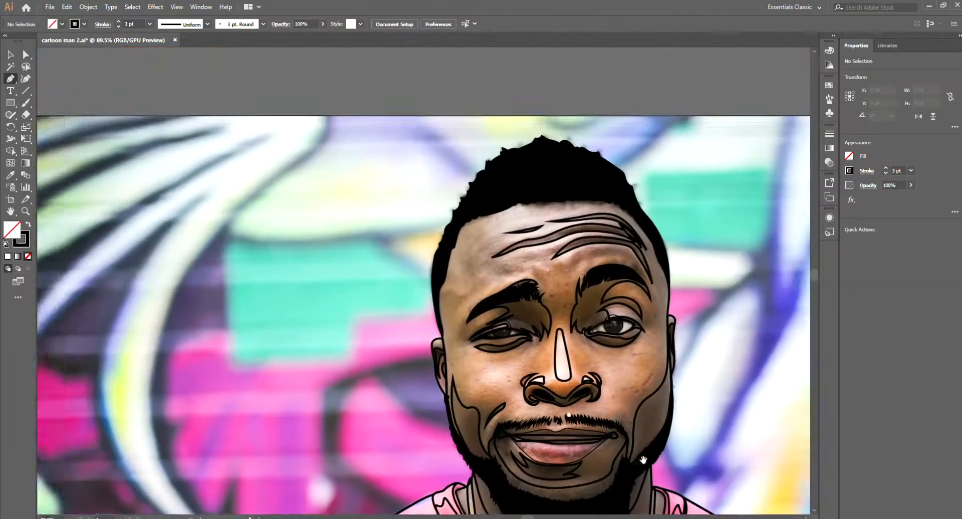
pyautogui.scroll(5, 551, 300)
# Step: Trace a roughly triangular highlight shape with a rounded outer side on each cheek
pyautogui.moveTo(383, 408); pyautogui.dragTo(458, 320)
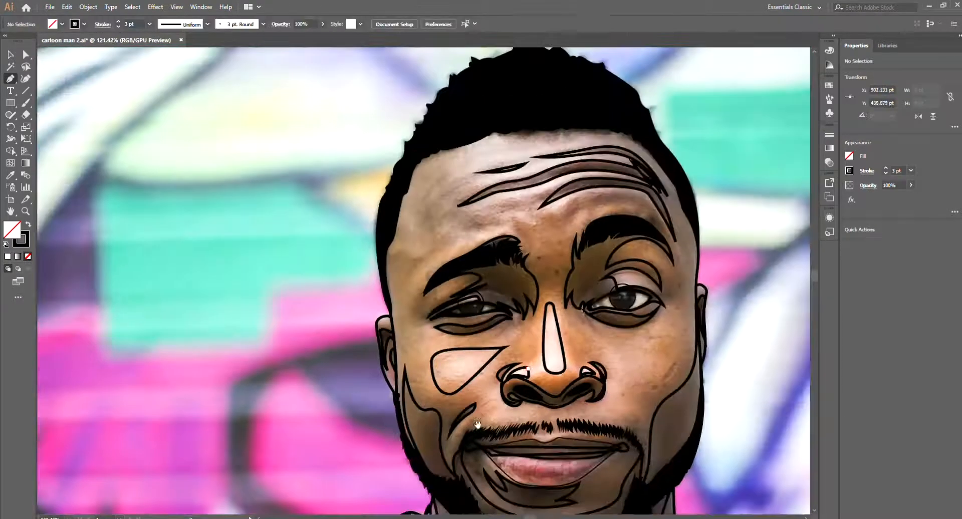
pyautogui.scroll(2, 551, 321)
pyautogui.scroll(-4, 465, 346)
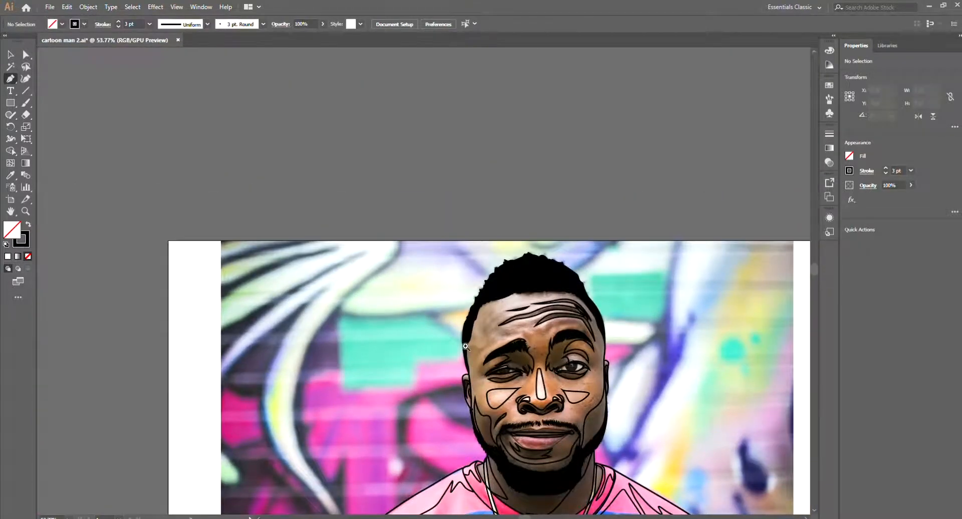
# Step: Trace a forehead contour path from the left-hand temple up and along the hairline towards the right side
pyautogui.scroll(5, 465, 346)
pyautogui.scroll(-1, 443, 303)
pyautogui.click(436, 318)
pyautogui.scroll(-1, 436, 318)
pyautogui.moveTo(338, 386); pyautogui.dragTo(350, 328)
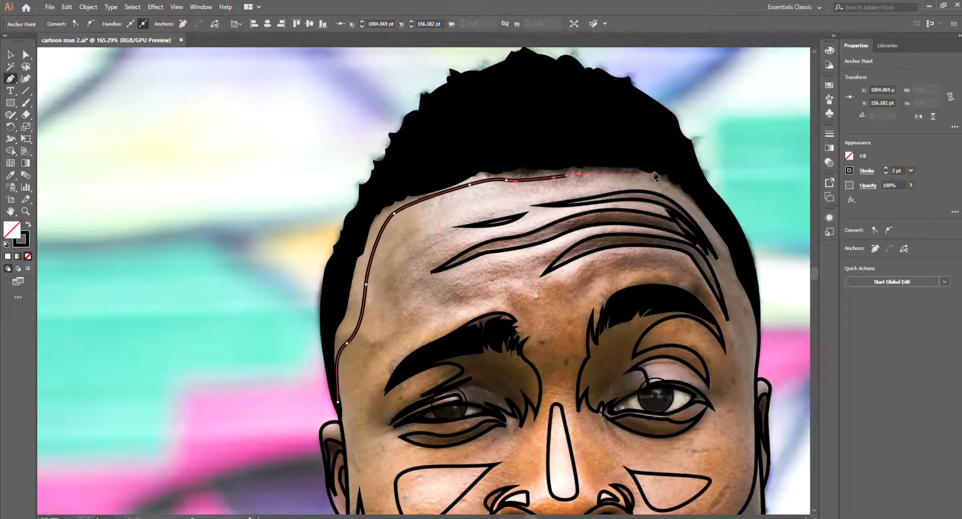
pyautogui.moveTo(664, 179); pyautogui.dragTo(677, 186)
pyautogui.moveTo(686, 210); pyautogui.dragTo(616, 232)
pyautogui.moveTo(646, 259); pyautogui.dragTo(657, 275)
pyautogui.keyDown('ctrl'); pyautogui.click(275, 453); pyautogui.keyUp('ctrl')
# Step: Trace a slender closed highlight shape across the upper forehead, just below the hairline
pyautogui.moveTo(460, 368)
pyautogui.mouseDown()
pyautogui.moveTo(485, 313)
pyautogui.moveTo(501, 386)
pyautogui.mouseUp()
pyautogui.click(556, 234)
pyautogui.moveTo(389, 254); pyautogui.dragTo(369, 262)
pyautogui.click(555, 234)
# Step: Trace small highlight shapes above the left-hand eyebrow and between the forehead wrinkles
pyautogui.moveTo(551, 353)
pyautogui.mouseDown()
pyautogui.moveTo(498, 355)
pyautogui.moveTo(506, 339)
pyautogui.mouseUp()
pyautogui.moveTo(412, 313); pyautogui.dragTo(442, 311)
pyautogui.moveTo(470, 294)
pyautogui.mouseDown()
pyautogui.moveTo(487, 298)
pyautogui.moveTo(441, 296)
pyautogui.mouseUp()
pyautogui.click(412, 313)
pyautogui.keyDown('ctrl'); pyautogui.click(451, 330); pyautogui.keyUp('ctrl')
pyautogui.moveTo(489, 303); pyautogui.dragTo(537, 302)
pyautogui.moveTo(421, 327); pyautogui.dragTo(438, 320)
pyautogui.moveTo(456, 326); pyautogui.dragTo(441, 333)
pyautogui.keyDown('ctrl'); pyautogui.click(403, 334); pyautogui.keyUp('ctrl')
# Step: Examine the traced face and shirt shapes across the whole portrait
pyautogui.moveTo(526, 318); pyautogui.dragTo(484, 318)
pyautogui.moveTo(612, 388); pyautogui.dragTo(586, 311)
pyautogui.moveTo(586, 311); pyautogui.dragTo(563, 380)
pyautogui.press('v')
pyautogui.moveTo(596, 331)
pyautogui.mouseDown()
pyautogui.moveTo(687, 333)
pyautogui.moveTo(606, 333)
pyautogui.mouseUp()
pyautogui.moveTo(576, 375); pyautogui.dragTo(562, 280)
pyautogui.moveTo(563, 281); pyautogui.dragTo(521, 281)
pyautogui.moveTo(525, 342); pyautogui.dragTo(566, 342)
pyautogui.moveTo(639, 230)
pyautogui.mouseDown()
pyautogui.moveTo(661, 230)
pyautogui.moveTo(611, 240)
pyautogui.mouseUp()
# Step: Cut the shirt outline at the middle of its bottom edge with the Scissors tool
pyautogui.click(601, 365)
pyautogui.click(497, 473)
pyautogui.press('c')
pyautogui.press('v')
pyautogui.press('c')
pyautogui.click(497, 477)
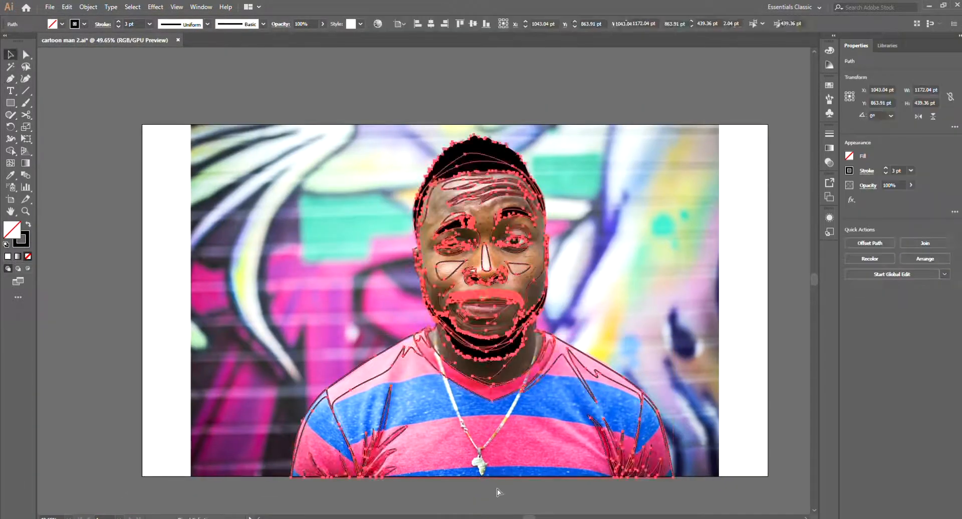
pyautogui.press('v')
# Step: Select the shirt crease shapes together with the cheek, jaw and mouth shading shapes
pyautogui.hotkey('ctrl', 'a')
pyautogui.click(590, 441)
pyautogui.click(618, 454)
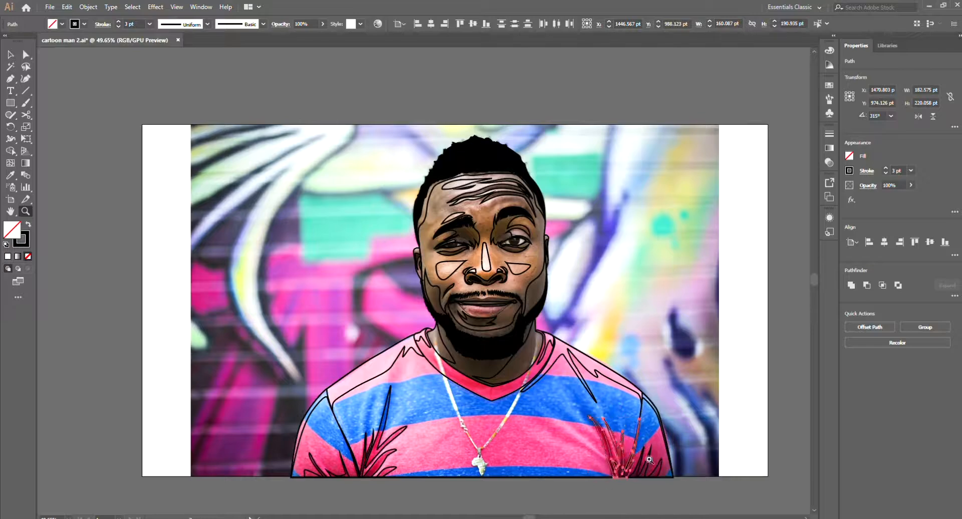
pyautogui.moveTo(653, 460); pyautogui.dragTo(661, 456)
pyautogui.moveTo(450, 331); pyautogui.dragTo(614, 391)
pyautogui.keyDown('shift'); pyautogui.click(596, 391); pyautogui.keyUp('shift')
pyautogui.moveTo(381, 441); pyautogui.dragTo(438, 322)
pyautogui.keyDown('shift'); pyautogui.click(423, 408); pyautogui.keyUp('shift')
pyautogui.moveTo(576, 250); pyautogui.dragTo(596, 251)
pyautogui.keyDown('shift'); pyautogui.click(511, 362); pyautogui.keyUp('shift')
pyautogui.moveTo(511, 362); pyautogui.dragTo(490, 449)
pyautogui.keyDown('shift'); pyautogui.click(451, 428); pyautogui.keyUp('shift')
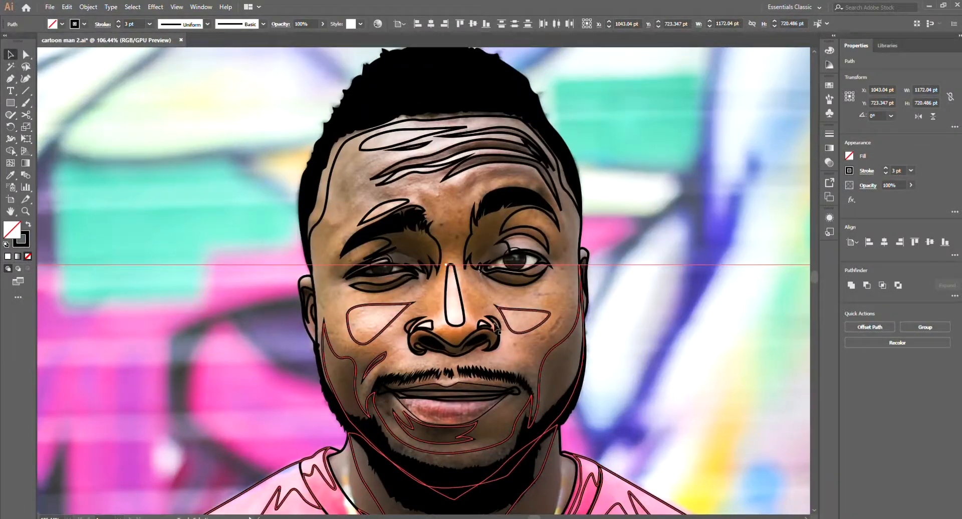
# Step: Add the nose, eye and forehead wrinkle, shadow and highlight shapes to the selection and hide all the detail shapes
pyautogui.moveTo(565, 324); pyautogui.dragTo(572, 323)
pyautogui.moveTo(556, 225); pyautogui.dragTo(545, 302)
pyautogui.keyDown('shift'); pyautogui.click(546, 295); pyautogui.keyUp('shift')
pyautogui.moveTo(481, 225); pyautogui.dragTo(464, 314)
pyautogui.keyDown('shift'); pyautogui.click(426, 316); pyautogui.keyUp('shift')
pyautogui.keyDown('shift'); pyautogui.click(329, 327); pyautogui.keyUp('shift')
pyautogui.keyDown('shift'); pyautogui.click(361, 295); pyautogui.keyUp('shift')
pyautogui.keyDown('shift'); pyautogui.click(391, 274); pyautogui.keyUp('shift')
pyautogui.keyDown('shift'); pyautogui.click(501, 279); pyautogui.keyUp('shift')
pyautogui.keyDown('shift'); pyautogui.click(534, 330); pyautogui.keyUp('shift')
pyautogui.moveTo(574, 392); pyautogui.dragTo(607, 400)
pyautogui.keyDown('shift'); pyautogui.click(565, 372); pyautogui.keyUp('shift')
pyautogui.keyDown('shift'); pyautogui.click(196, 412); pyautogui.keyUp('shift')
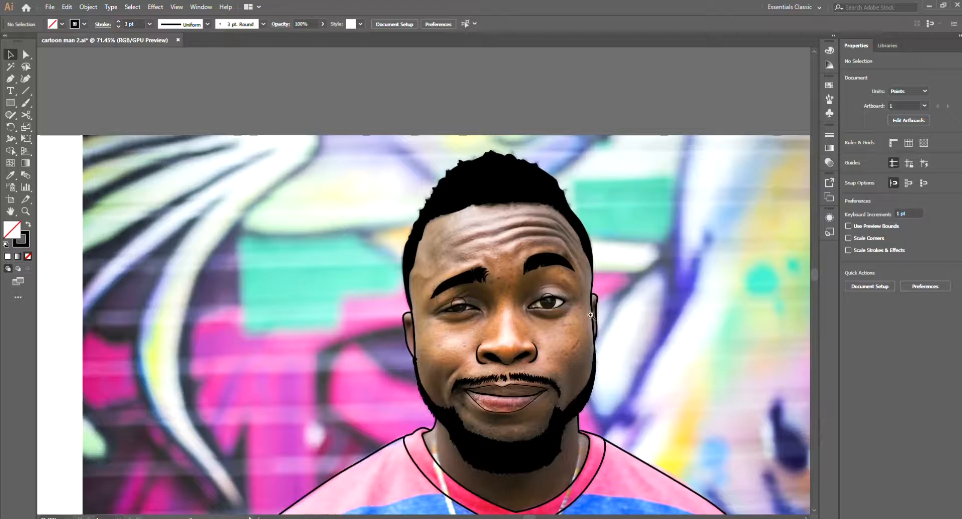
pyautogui.moveTo(591, 315)
pyautogui.mouseDown()
pyautogui.moveTo(573, 439)
pyautogui.moveTo(510, 453)
pyautogui.moveTo(551, 446)
pyautogui.moveTo(441, 446)
pyautogui.moveTo(552, 436)
pyautogui.mouseUp()
pyautogui.click(410, 419)
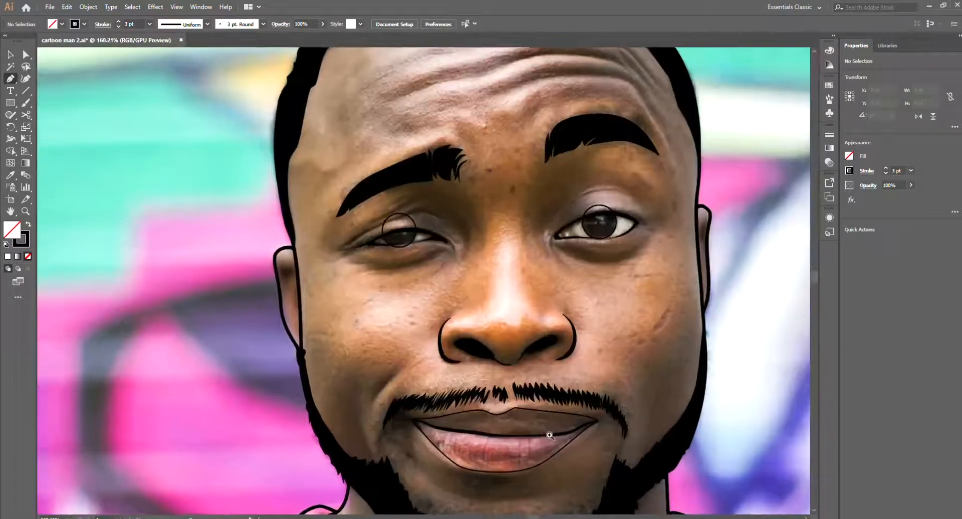
pyautogui.moveTo(548, 433); pyautogui.dragTo(426, 501)
pyautogui.moveTo(706, 426); pyautogui.dragTo(638, 408)
pyautogui.moveTo(667, 297); pyautogui.dragTo(731, 300)
pyautogui.press('v')
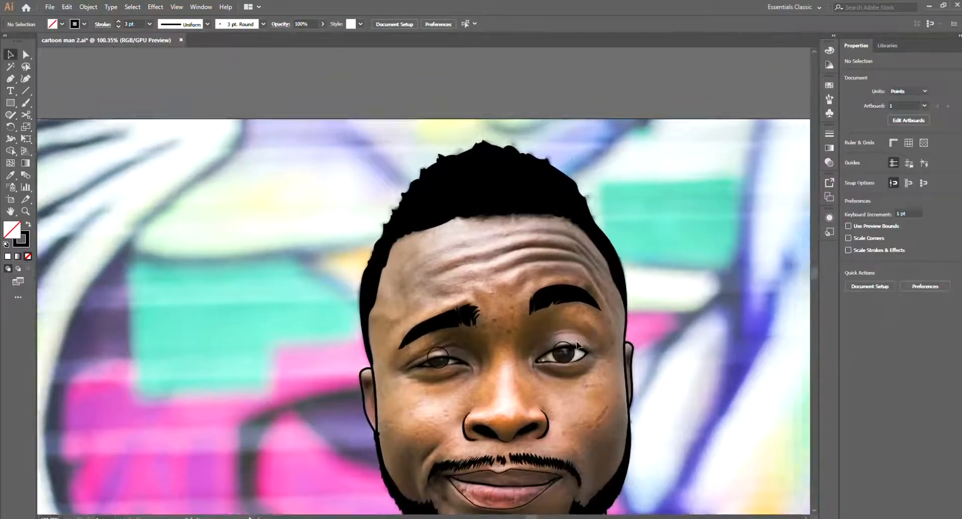
pyautogui.moveTo(547, 248); pyautogui.dragTo(400, 256)
# Step: Select the shirt and neck outlines and build the V-neck collar band as a separate shape with the Shape Builder
pyautogui.hotkey('ctrl', 'a')
pyautogui.click(621, 401)
pyautogui.moveTo(561, 408); pyautogui.dragTo(657, 354)
pyautogui.click(613, 384)
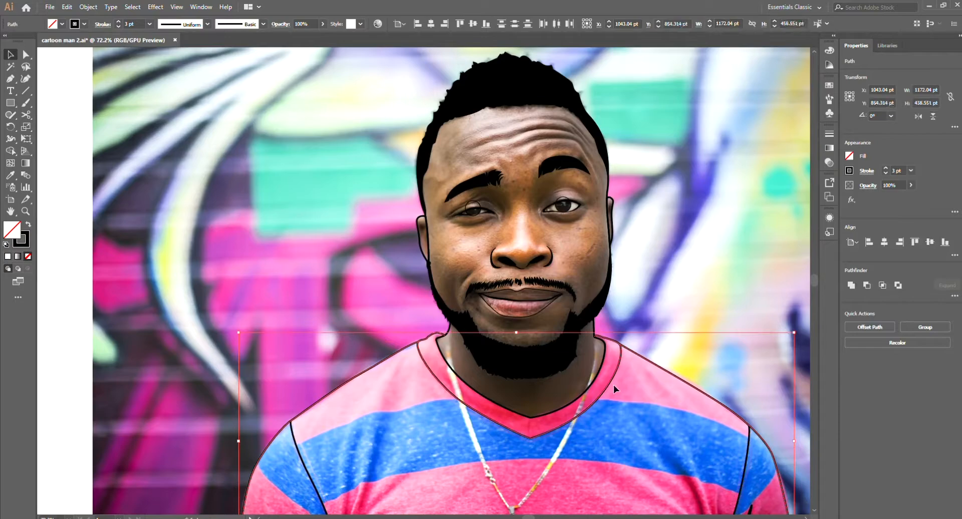
pyautogui.keyDown('shift'); pyautogui.click(615, 382); pyautogui.keyUp('shift')
pyautogui.hotkey('shift', 'm')
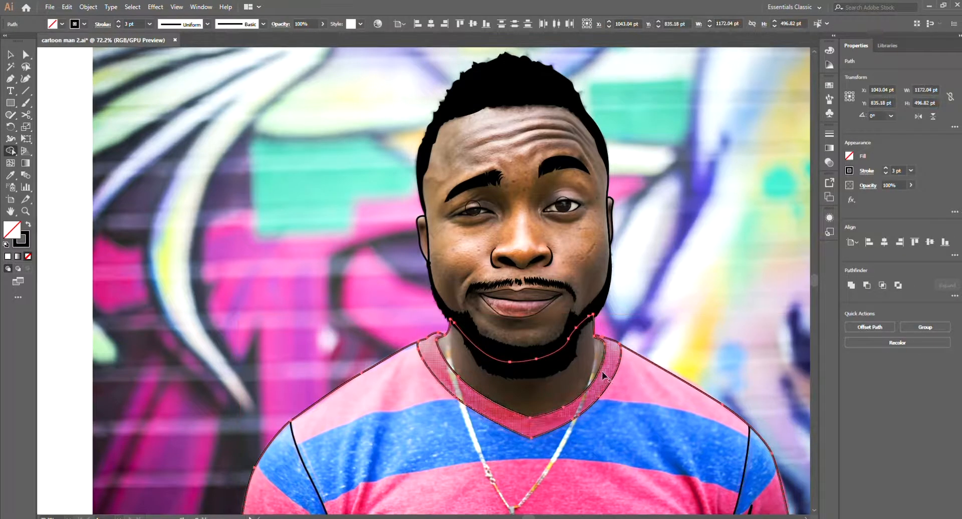
pyautogui.click(603, 375)
pyautogui.press('v')
pyautogui.click(611, 345)
pyautogui.click(619, 344)
pyautogui.moveTo(607, 335); pyautogui.dragTo(608, 356)
pyautogui.click(644, 250)
# Step: Examine the shirt and collar outlines from the neckline down to the bottom hem
pyautogui.scroll(-3, 505, 215)
pyautogui.scroll(4, 408, 458)
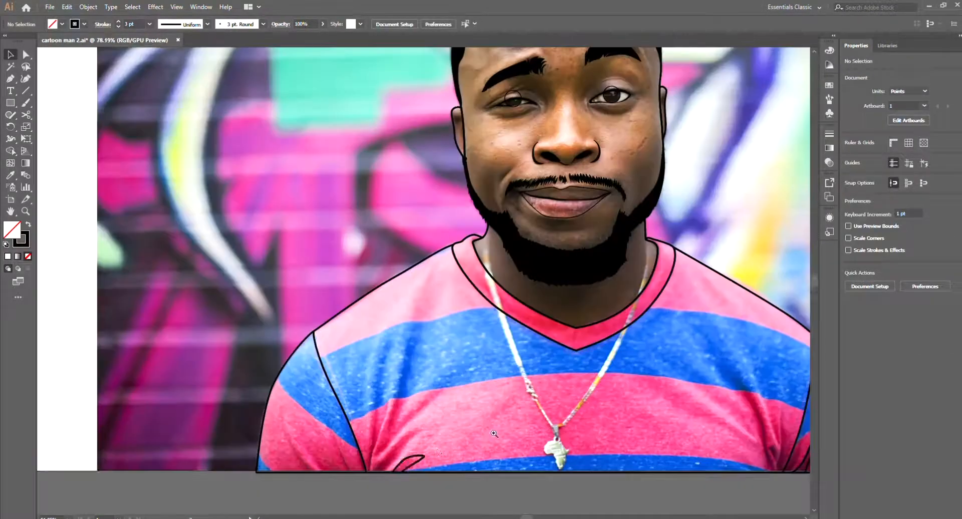
pyautogui.scroll(-3, 654, 425)
pyautogui.scroll(3, 683, 437)
pyautogui.scroll(-2, 673, 435)
pyautogui.scroll(-1, 702, 396)
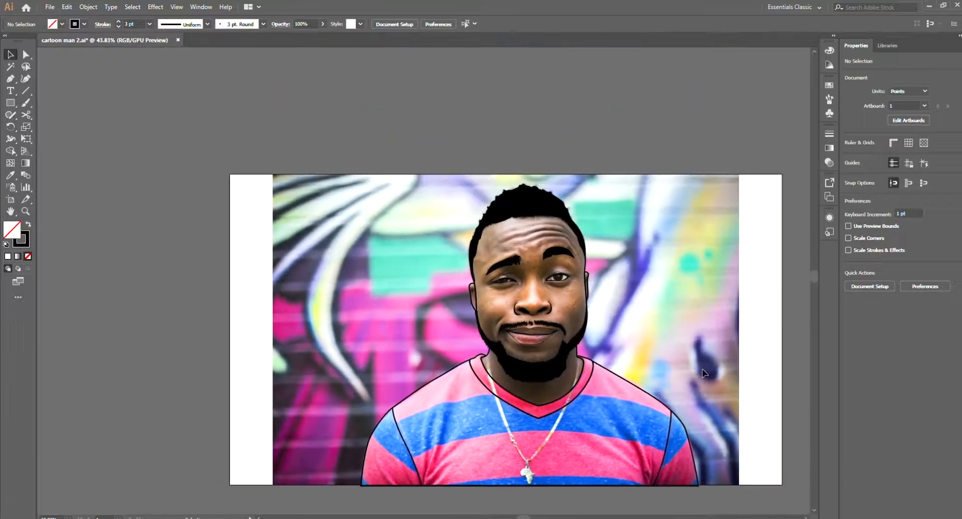
pyautogui.scroll(3, 632, 385)
pyautogui.moveTo(632, 385); pyautogui.dragTo(594, 327)
pyautogui.scroll(-1, 594, 327)
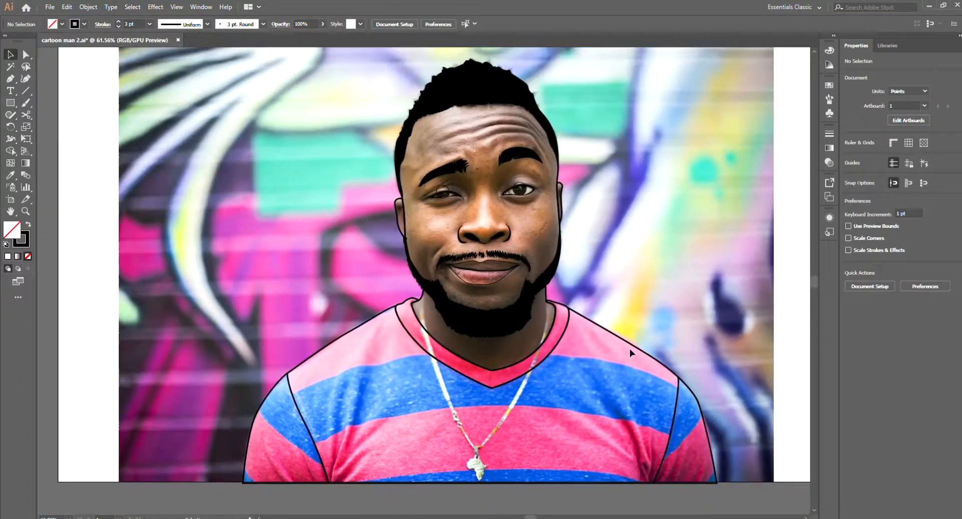
# Step: Fill the shirt body with an olive-grey sampled from the graffiti background, without a stroke, and deselect it
pyautogui.click(630, 347)
pyautogui.scroll(-2, 613, 361)
pyautogui.moveTo(606, 383); pyautogui.dragTo(612, 400)
pyautogui.press('i')
pyautogui.click(608, 391)
pyautogui.hotkey('ctrl', 'z')
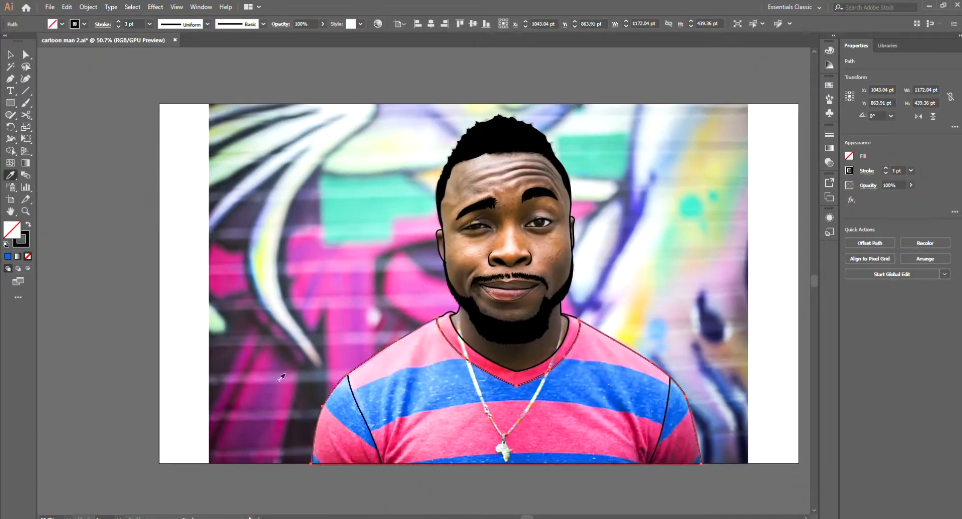
pyautogui.click(29, 225)
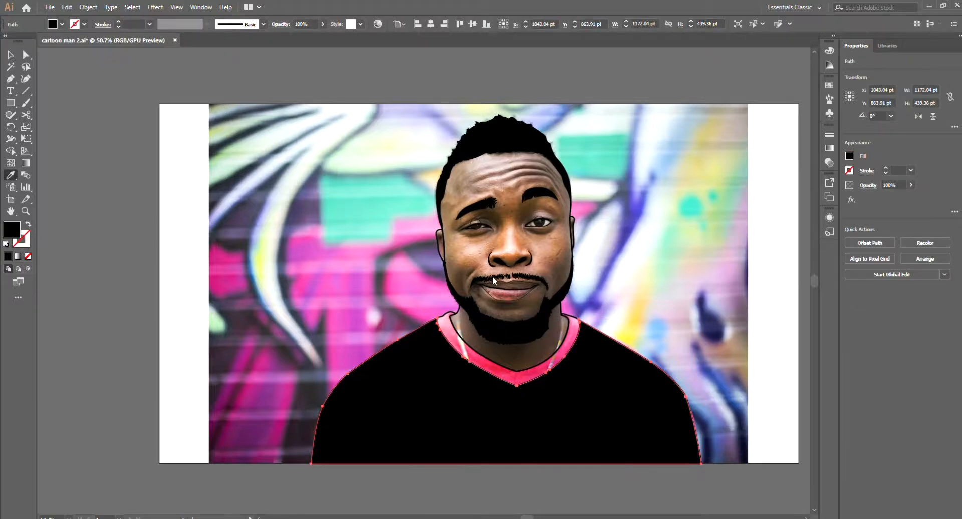
pyautogui.click(383, 272)
pyautogui.hotkey('ctrl', 'shift', 'a')
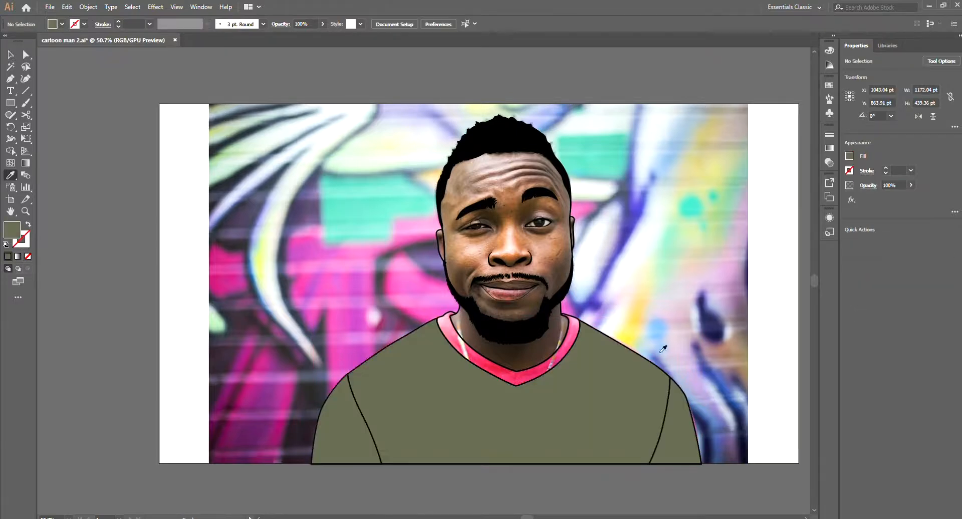
# Step: Fill the V-neck collar band with the same olive-grey as the shirt and leave the collar selected
pyautogui.press('v')
pyautogui.scroll(-3, 601, 445)
pyautogui.scroll(1, 591, 454)
pyautogui.scroll(3, 586, 407)
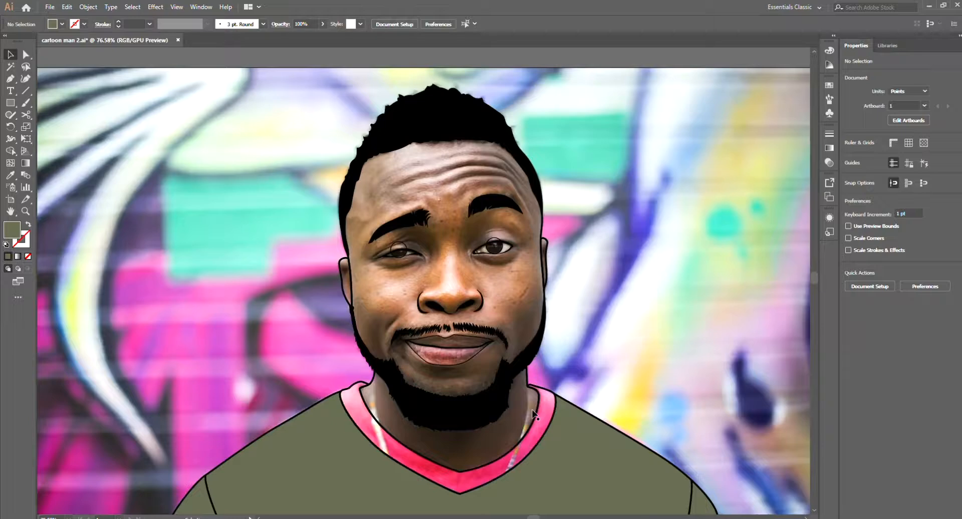
pyautogui.click(534, 409)
pyautogui.scroll(-1, 561, 412)
pyautogui.press('v')
pyautogui.scroll(-3, 648, 342)
pyautogui.click(591, 405)
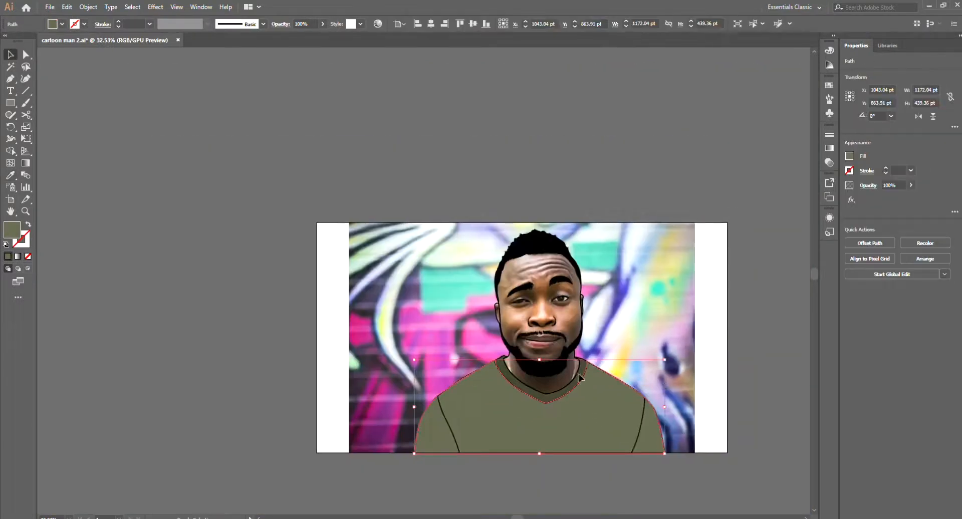
pyautogui.keyDown('shift'); pyautogui.click(580, 381); pyautogui.keyUp('shift')
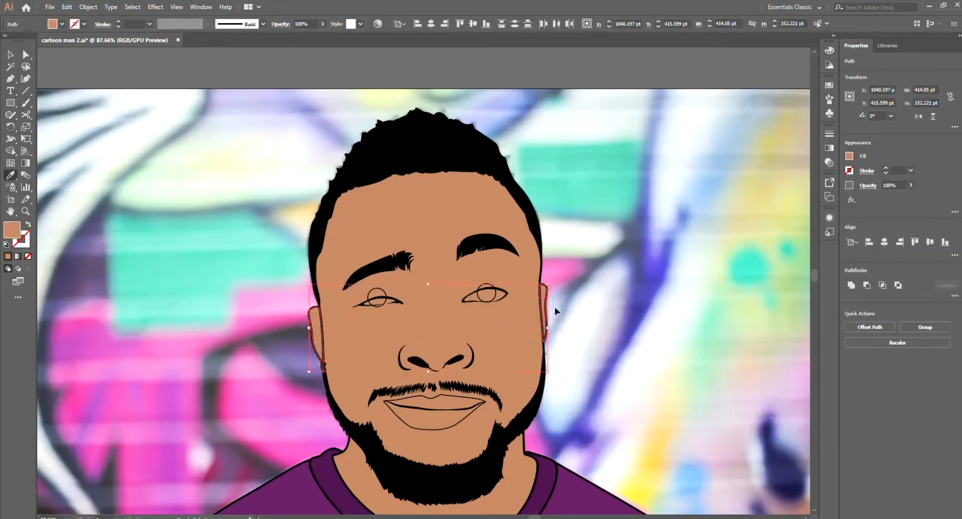
# Step: Set the Pen tool to a white fill with no stroke and zero in on the right-hand eye's inner corner
pyautogui.press('v')
pyautogui.click(571, 307)
pyautogui.scroll(-7, 601, 295)
pyautogui.scroll(8, 584, 360)
pyautogui.press('p')
pyautogui.scroll(9, 534, 348)
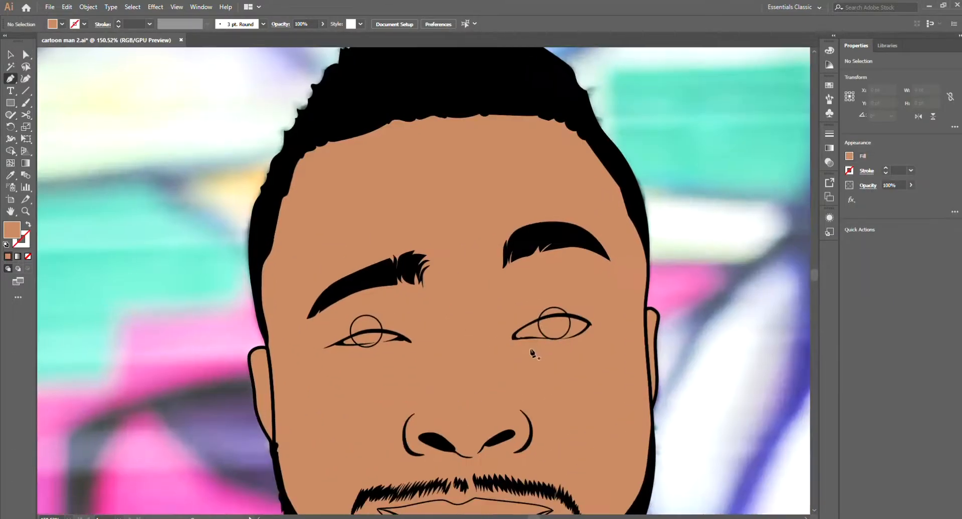
pyautogui.moveTo(424, 345); pyautogui.dragTo(493, 338)
pyautogui.moveTo(550, 331); pyautogui.dragTo(593, 332)
pyautogui.press('d')
pyautogui.moveTo(618, 367); pyautogui.dragTo(556, 384)
pyautogui.press('x')
pyautogui.press('/')
pyautogui.press('x')
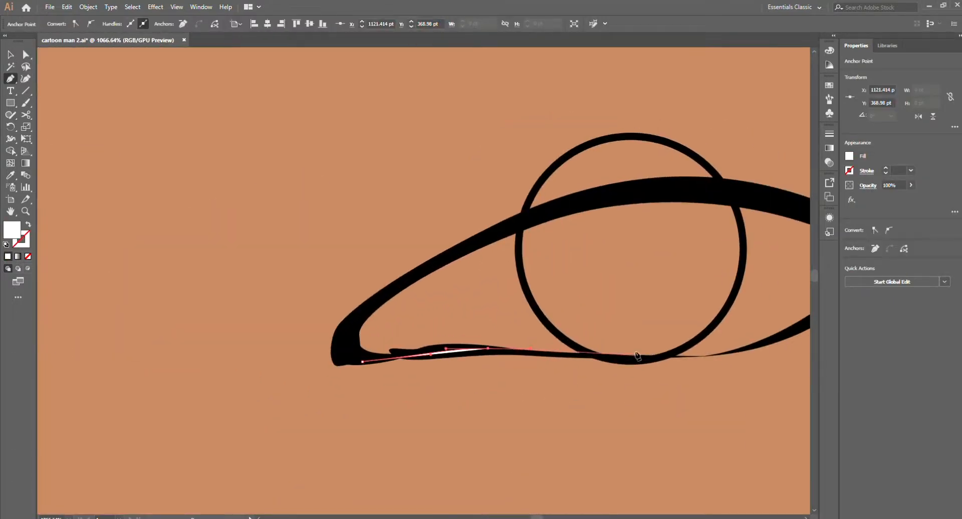
# Step: Trace the white of the right-hand eye as a closed shape along its lower and upper lid outlines
pyautogui.scroll(2, 757, 346)
pyautogui.moveTo(717, 358); pyautogui.dragTo(774, 333)
pyautogui.scroll(-2, 701, 356)
pyautogui.moveTo(709, 307); pyautogui.dragTo(711, 299)
pyautogui.moveTo(775, 288); pyautogui.dragTo(756, 279)
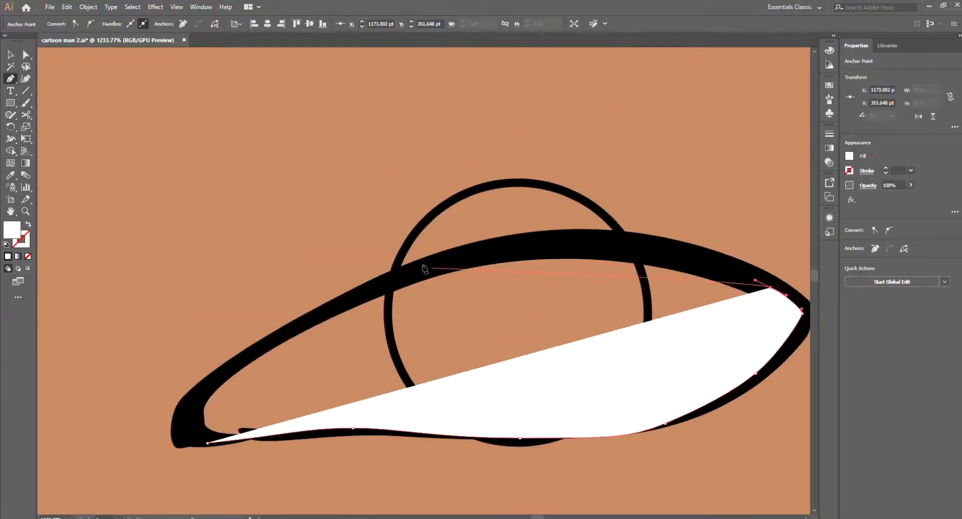
pyautogui.moveTo(423, 265); pyautogui.dragTo(331, 306)
pyautogui.moveTo(296, 315); pyautogui.dragTo(274, 333)
pyautogui.moveTo(219, 379); pyautogui.dragTo(216, 383)
pyautogui.click(250, 405)
# Step: Trace the white of the left-hand eye as a closed shape within its lid outline
pyautogui.scroll(-6, 445, 361)
pyautogui.scroll(5, 170, 369)
pyautogui.moveTo(389, 361); pyautogui.dragTo(398, 369)
pyautogui.moveTo(543, 366); pyautogui.dragTo(594, 360)
pyautogui.moveTo(677, 350); pyautogui.dragTo(699, 345)
pyautogui.moveTo(751, 328); pyautogui.dragTo(753, 326)
pyautogui.moveTo(723, 307); pyautogui.dragTo(707, 301)
pyautogui.moveTo(506, 306); pyautogui.dragTo(419, 327)
pyautogui.click(389, 360)
# Step: Send the eye whites to the back, behind the lid and iris outlines
pyautogui.scroll(-5, 504, 329)
pyautogui.moveTo(477, 361); pyautogui.dragTo(313, 402)
pyautogui.keyDown('ctrl'); pyautogui.keyDown('shift'); pyautogui.click(612, 359); pyautogui.keyUp('shift'); pyautogui.keyUp('ctrl')
pyautogui.hotkey('ctrl', 'shift', '[')
pyautogui.scroll(-4, 660, 398)
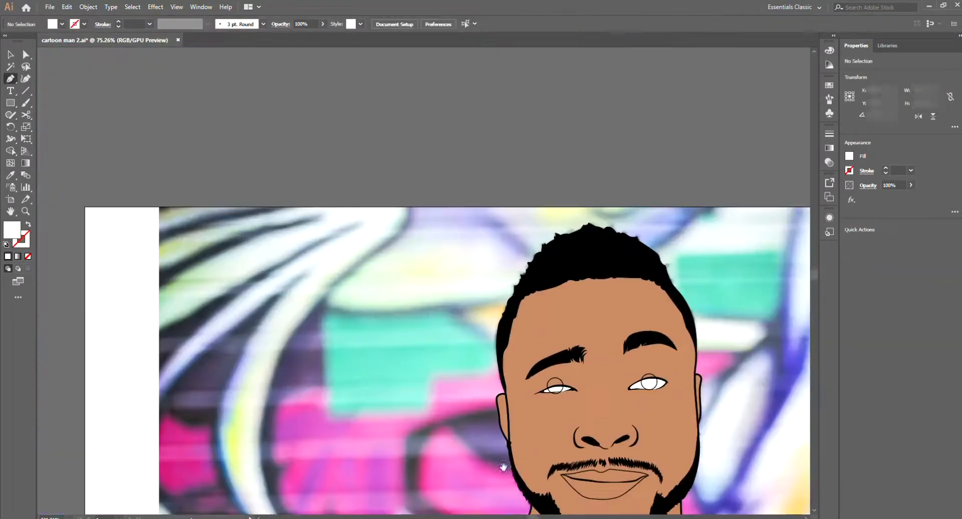
# Step: Switch to outline view and draw a pupil circle about 9 pt across centred in the right-hand iris
pyautogui.press('v')
pyautogui.hotkey('ctrl', 'y')
pyautogui.scroll(8, 501, 362)
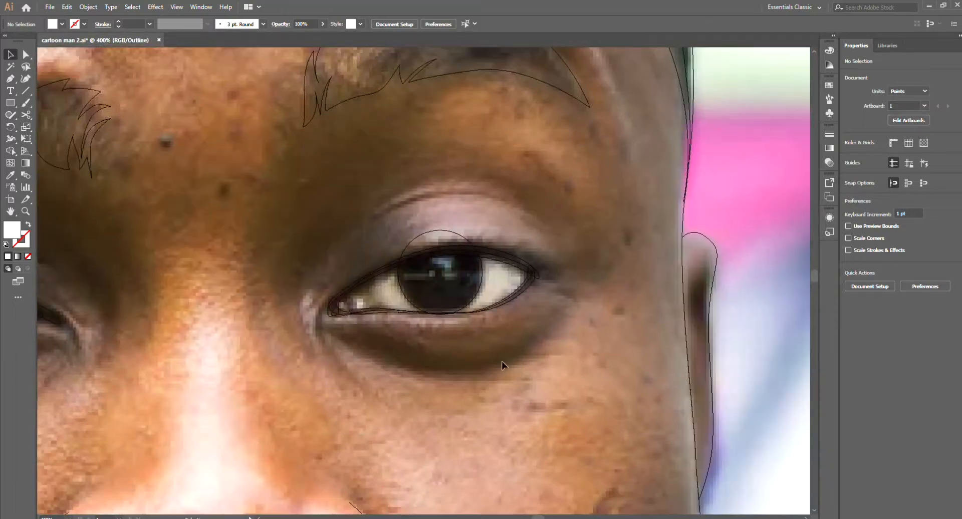
pyautogui.press('l')
pyautogui.moveTo(398, 230); pyautogui.dragTo(482, 314)
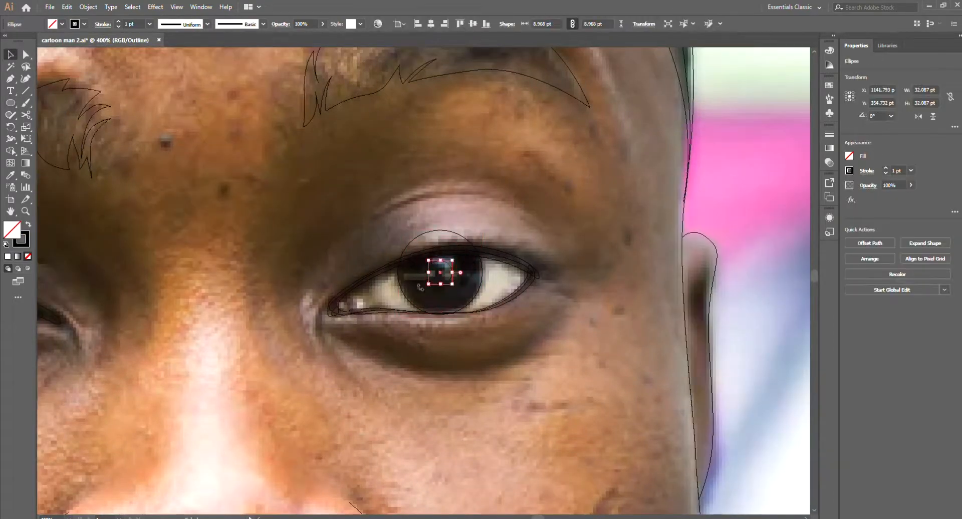
# Step: Copy the pupil circle to the left-hand eye and centre it in that eye's iris circle
pyautogui.moveTo(419, 287); pyautogui.dragTo(211, 348)
pyautogui.keyDown('shift'); pyautogui.click(236, 326); pyautogui.keyUp('shift')
pyautogui.click(236, 326)
pyautogui.click(443, 23)
pyautogui.click(472, 23)
pyautogui.click(328, 376)
# Step: Deselect the left-hand pupil circle and switch the artwork from outline view back to the full-colour preview
pyautogui.press('p')
pyautogui.scroll(-2, 576, 315)
pyautogui.moveTo(551, 437); pyautogui.dragTo(530, 479)
pyautogui.press('v')
pyautogui.click(369, 385)
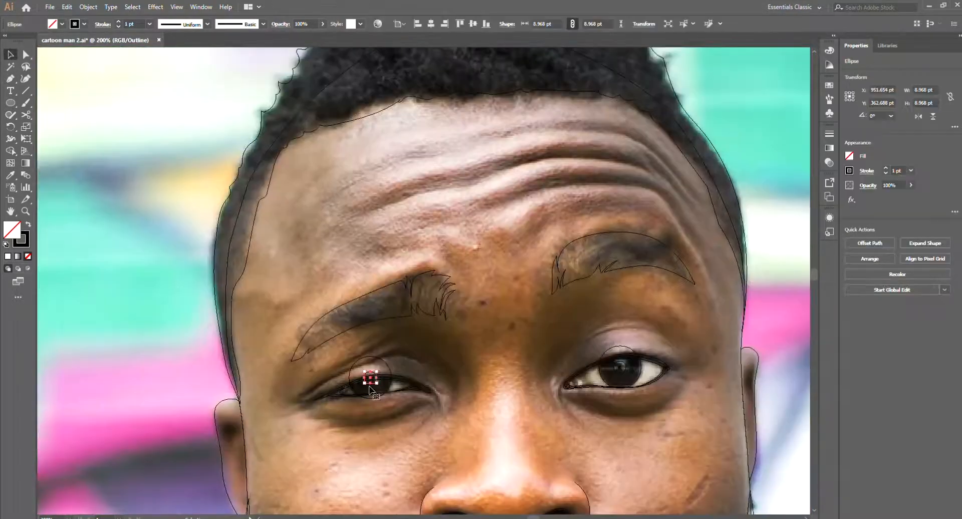
pyautogui.click(414, 451)
pyautogui.hotkey('ctrl', 'y')
pyautogui.moveTo(305, 471); pyautogui.dragTo(393, 374)
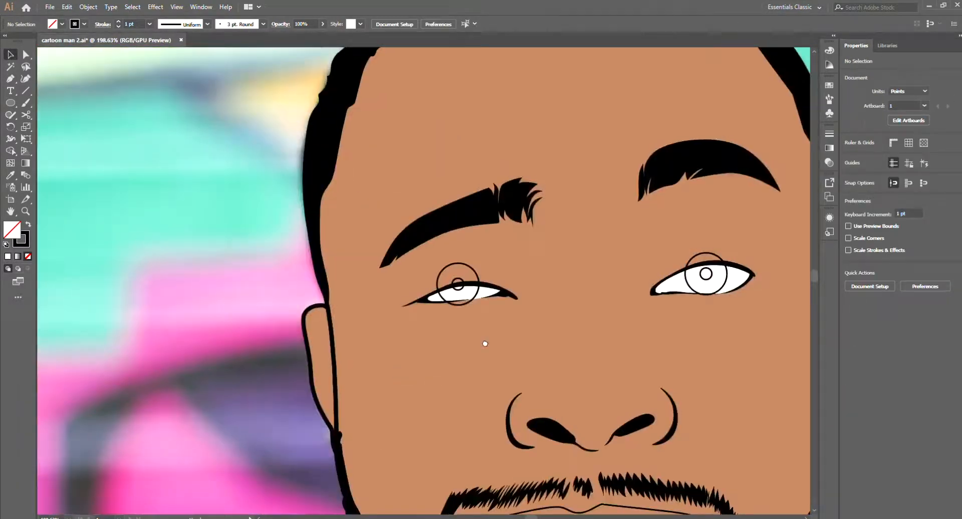
pyautogui.scroll(1, 393, 374)
# Step: Fill both iris circles with dark grey and both pupil circles with black, leaving them without strokes
pyautogui.click(475, 405)
pyautogui.keyDown('shift'); pyautogui.click(767, 389); pyautogui.keyUp('shift')
pyautogui.hotkey('shift', 'x')
pyautogui.click(769, 426)
pyautogui.click(768, 407)
pyautogui.keyDown('shift'); pyautogui.click(488, 420); pyautogui.keyUp('shift')
pyautogui.hotkey('shift', 'x')
pyautogui.doubleClick(11, 231)
pyautogui.click(574, 205)
pyautogui.click(592, 443)
pyautogui.hotkey('ctrl', 'z')
pyautogui.doubleClick(15, 236)
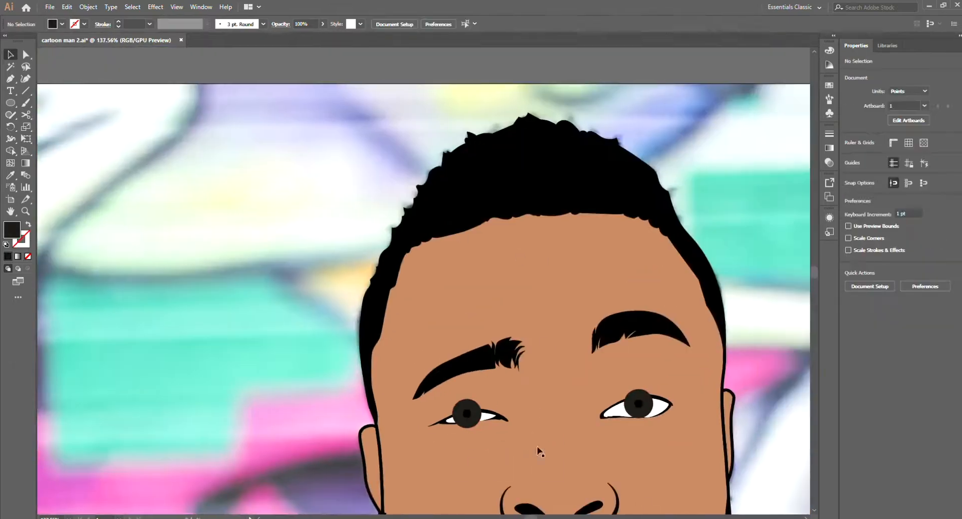
# Step: Add two white highlight dots to the right-hand iris and copy them to the left-hand iris
pyautogui.scroll(3, 422, 496)
pyautogui.hotkey('ctrl', 'z')
pyautogui.hotkey('ctrl', 'shift', 'z')
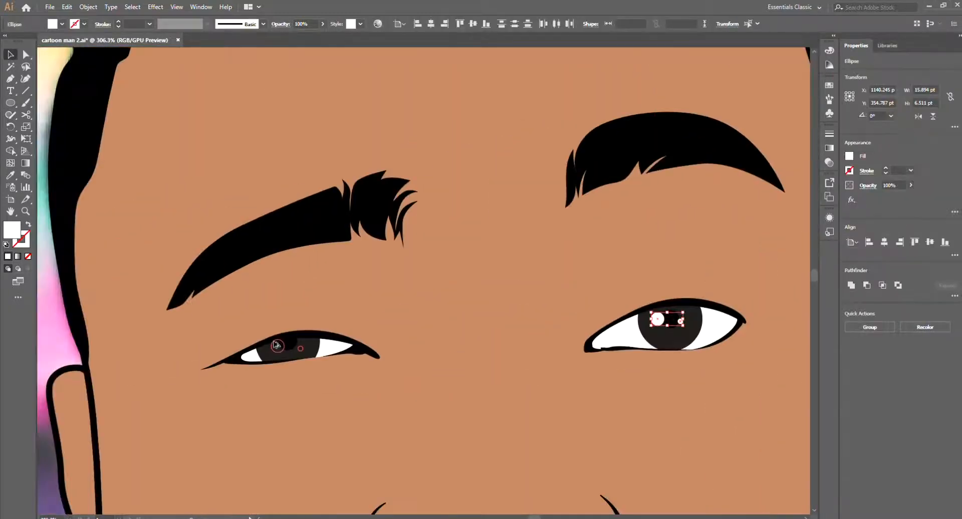
pyautogui.click(288, 355)
pyautogui.scroll(3, 292, 346)
pyautogui.click(267, 345)
pyautogui.keyDown('shift'); pyautogui.click(304, 348); pyautogui.keyUp('shift')
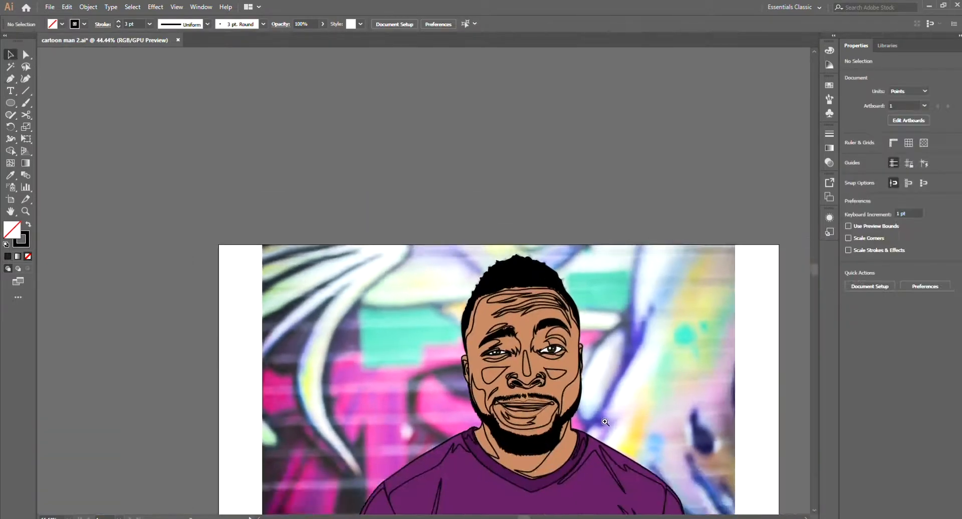
# Step: Recolour the shirt and its collar together in teal, keeping the collar darker than the body
pyautogui.moveTo(551, 472); pyautogui.dragTo(596, 472)
pyautogui.click(561, 446)
pyautogui.keyDown('shift'); pyautogui.click(541, 382); pyautogui.keyUp('shift')
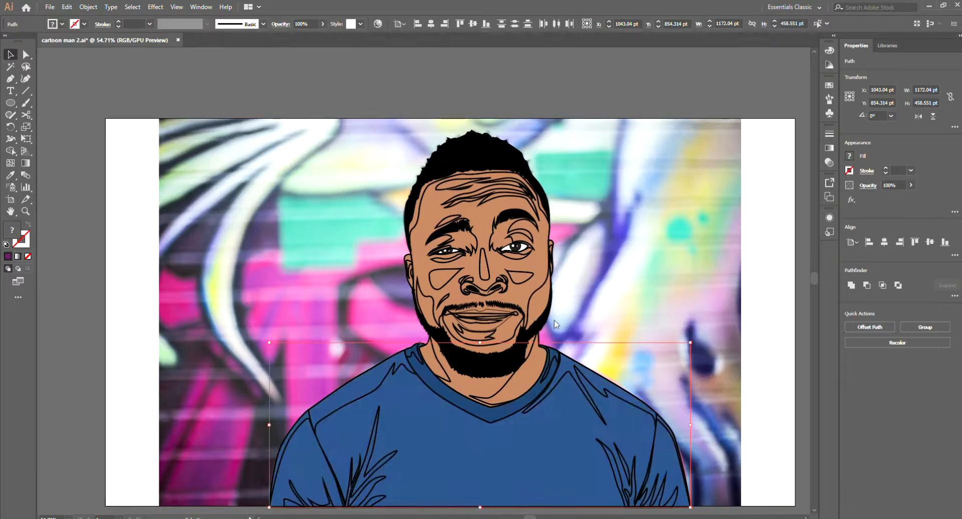
pyautogui.moveTo(554, 320)
pyautogui.mouseDown()
pyautogui.moveTo(567, 337)
pyautogui.moveTo(547, 316)
pyautogui.mouseUp()
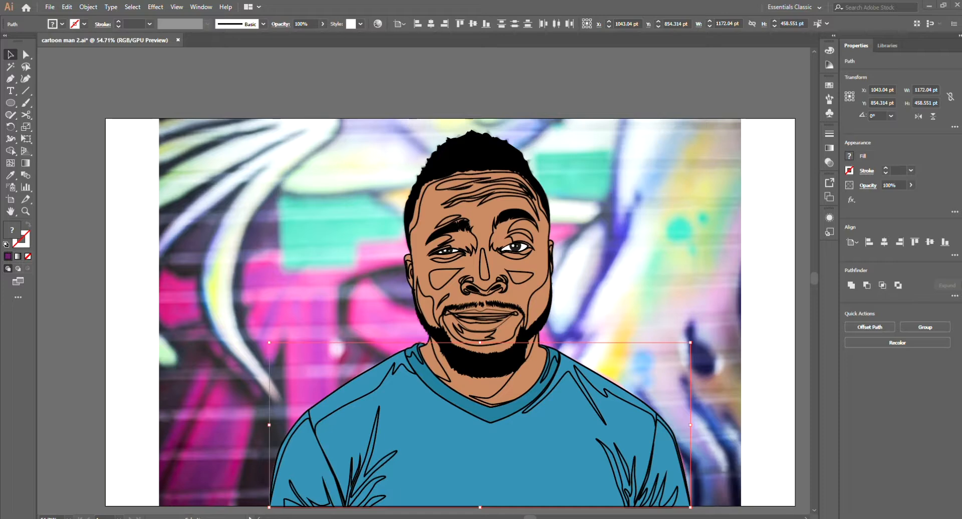
pyautogui.moveTo(567, 354); pyautogui.dragTo(552, 321)
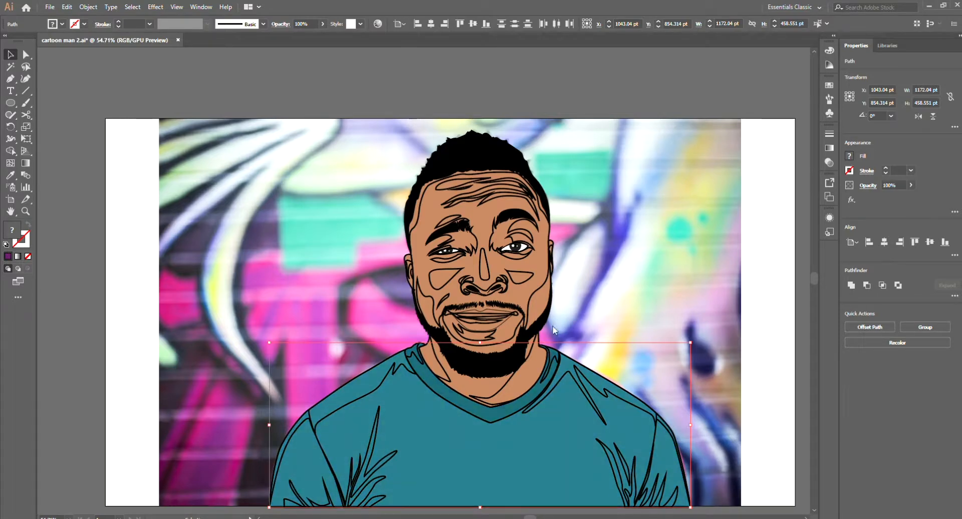
pyautogui.click(684, 367)
# Step: Fill the crease shapes on the right-hand side of the shirt with the collar's darker teal and no stroke
pyautogui.scroll(-2, 671, 365)
pyautogui.scroll(5, 581, 420)
pyautogui.click(562, 431)
pyautogui.keyDown('shift'); pyautogui.click(602, 426); pyautogui.keyUp('shift')
pyautogui.press('i')
pyautogui.click(635, 404)
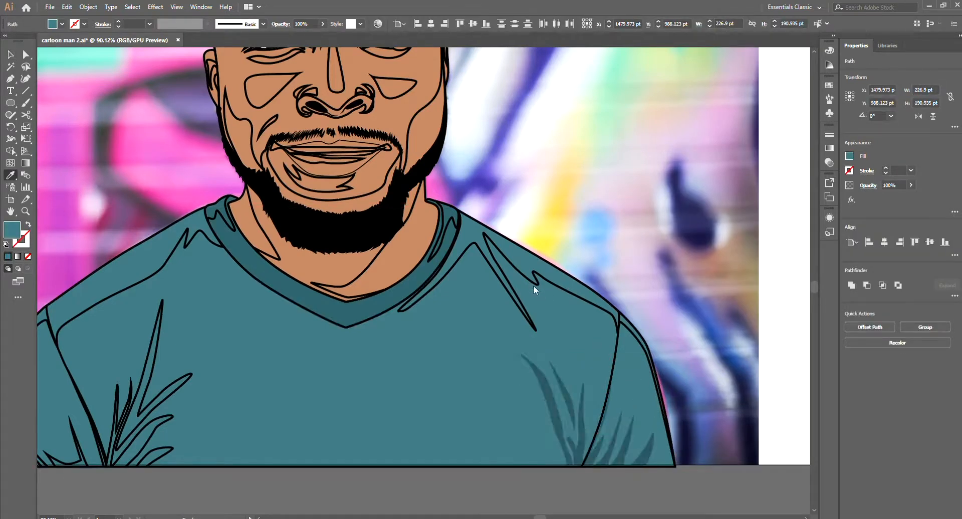
pyautogui.press('v')
pyautogui.click(723, 319)
# Step: Fill the crease shapes on the left-hand side and sleeve with the darker teal and place them directly above the shirt fill
pyautogui.scroll(-3, 723, 320)
pyautogui.scroll(4, 353, 389)
pyautogui.click(411, 406)
pyautogui.keyDown('shift'); pyautogui.click(412, 369); pyautogui.keyUp('shift')
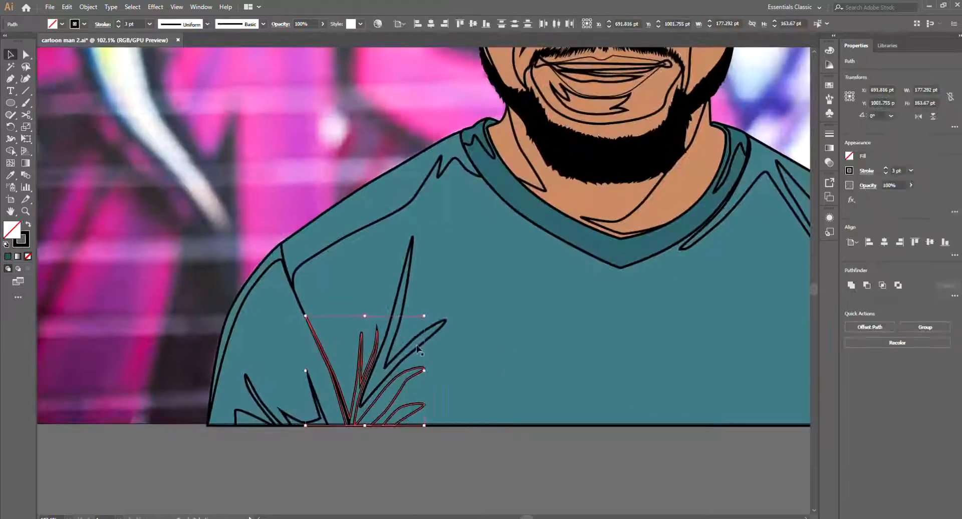
pyautogui.keyDown('shift'); pyautogui.click(253, 416); pyautogui.keyUp('shift')
pyautogui.scroll(-3, 253, 417)
pyautogui.press('i')
pyautogui.click(607, 410)
pyautogui.hotkey('ctrl', 'x')
pyautogui.click(374, 431)
pyautogui.hotkey('ctrl', 'f')
# Step: Fill the shoulder and collar highlight shapes with a lighter teal and place them directly above the shirt fill, beneath the outlines
pyautogui.click(389, 342)
pyautogui.scroll(-3, 390, 342)
pyautogui.press('i')
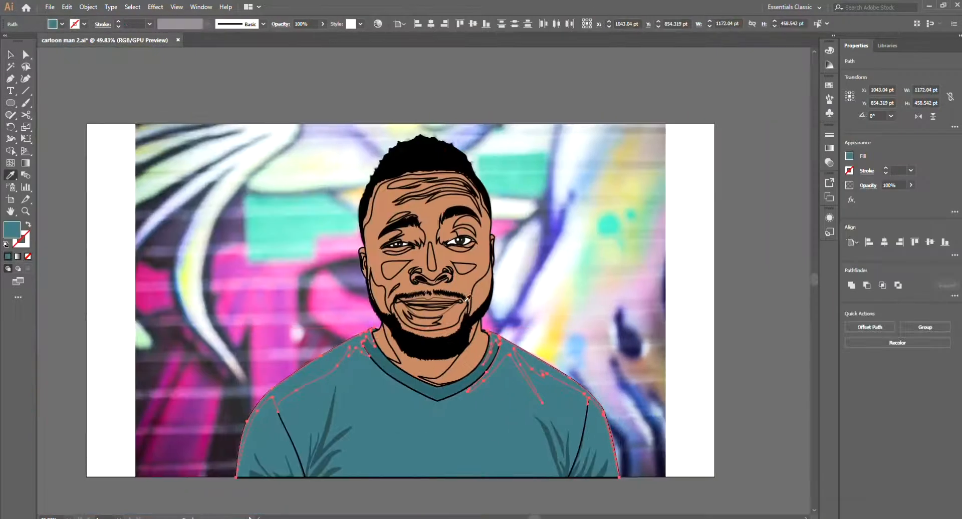
pyautogui.click(551, 286)
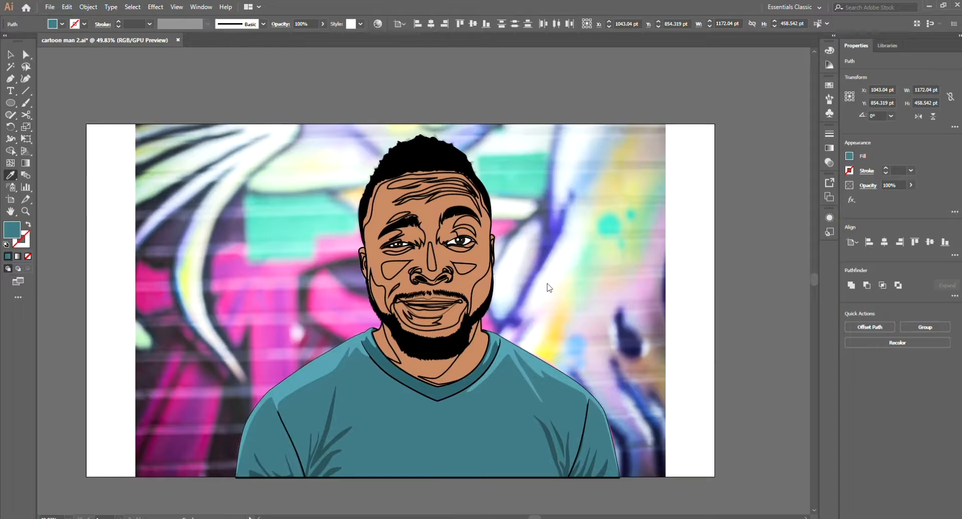
pyautogui.hotkey('ctrl', 'x')
pyautogui.press('a')
pyautogui.click(541, 380)
pyautogui.click(573, 357)
pyautogui.scroll(-3, 534, 390)
pyautogui.press('v')
pyautogui.click(449, 412)
pyautogui.hotkey('ctrl', 'f')
# Step: Resample the shirt's teal onto the shoulder highlight shapes and lighten it into a paler highlight teal
pyautogui.press('i')
pyautogui.scroll(2, 490, 408)
pyautogui.moveTo(491, 408); pyautogui.dragTo(434, 425)
pyautogui.click(433, 425)
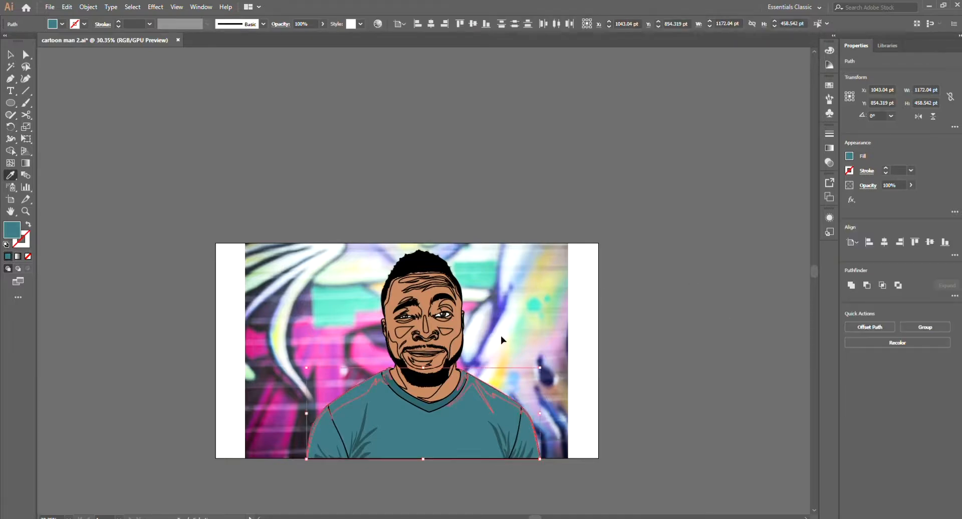
pyautogui.scroll(2, 588, 339)
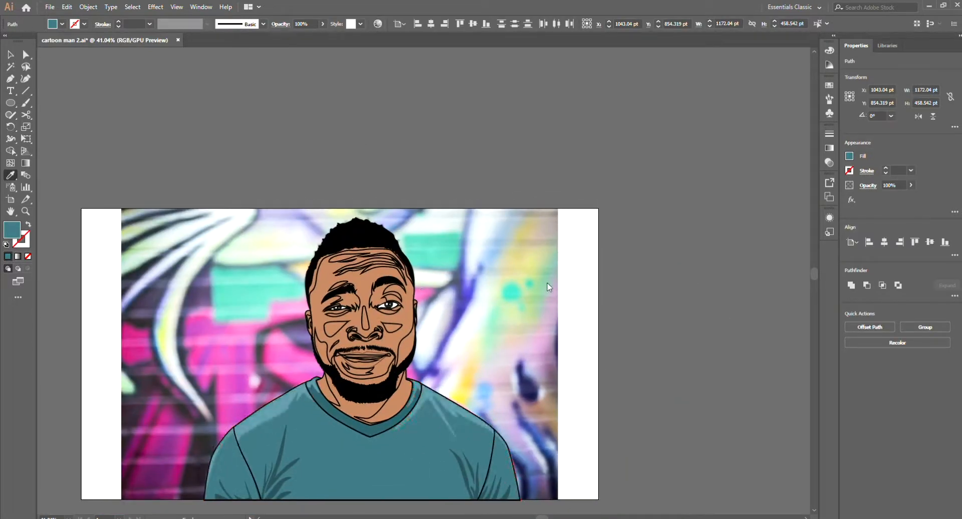
pyautogui.press('v')
pyautogui.click(634, 281)
pyautogui.scroll(-3, 672, 441)
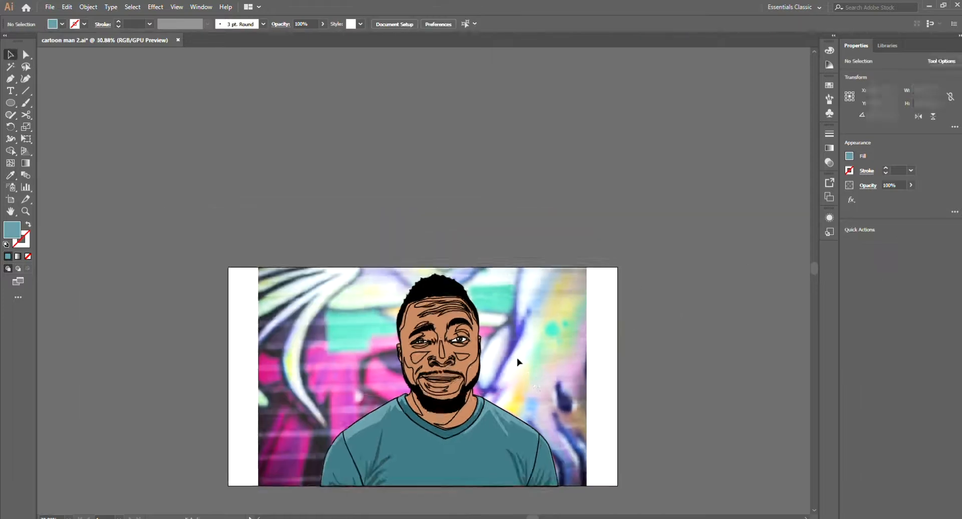
# Step: Change the fill of the face and neck base shapes to a brighter orange-brown skin tone
pyautogui.press('p')
pyautogui.scroll(-3, 561, 381)
pyautogui.scroll(8, 489, 373)
pyautogui.press('v')
pyautogui.click(509, 351)
pyautogui.moveTo(510, 350); pyautogui.dragTo(462, 358)
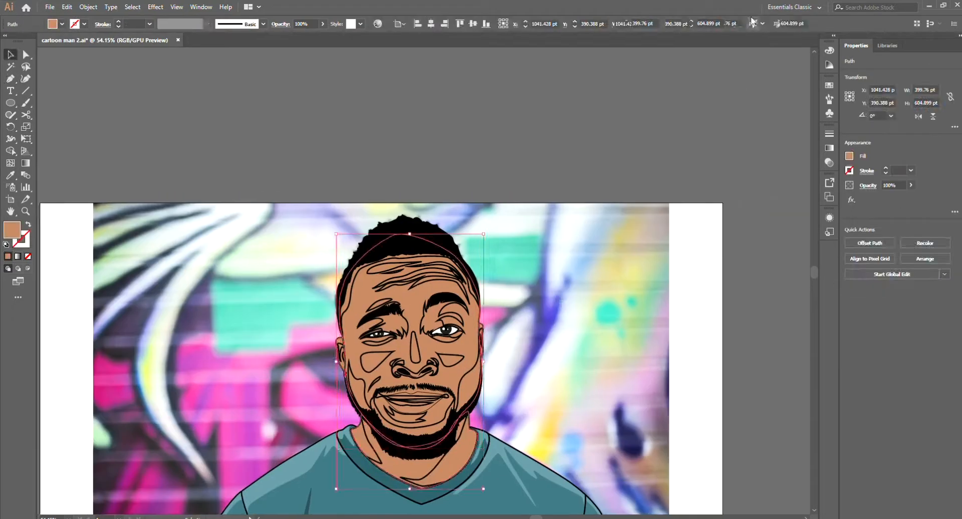
pyautogui.keyDown('shift'); pyautogui.click(459, 435); pyautogui.keyUp('shift')
pyautogui.moveTo(626, 361); pyautogui.dragTo(549, 375)
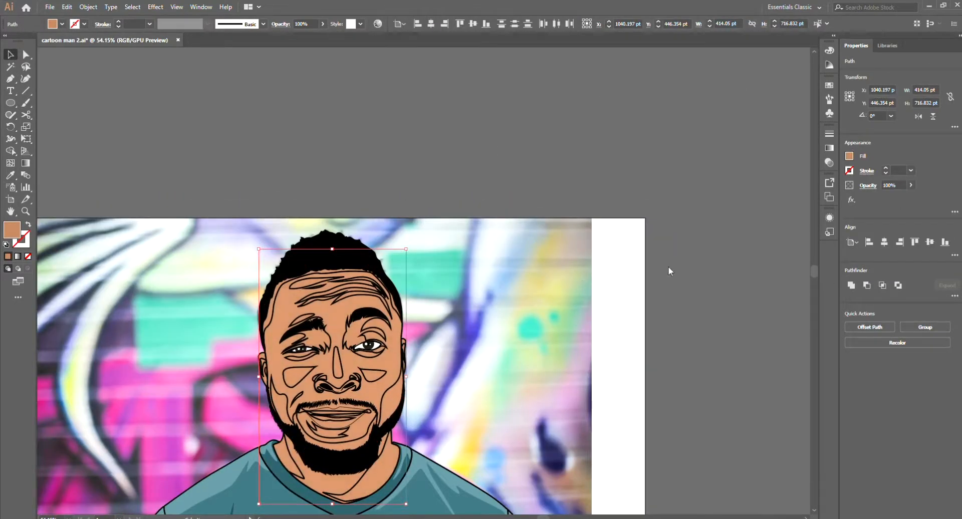
pyautogui.click(562, 287)
pyautogui.moveTo(562, 287); pyautogui.dragTo(668, 262)
# Step: Fill the jaw and neck shadow shapes from the skin tone and place them above the skin base, beneath the beard and outlines
pyautogui.click(496, 363)
pyautogui.scroll(3, 431, 494)
pyautogui.keyDown('shift'); pyautogui.click(473, 465); pyautogui.keyUp('shift')
pyautogui.press('i')
pyautogui.click(501, 321)
pyautogui.scroll(-3, 525, 301)
pyautogui.moveTo(576, 339); pyautogui.dragTo(560, 349)
pyautogui.press('v')
pyautogui.hotkey('ctrl', 'x')
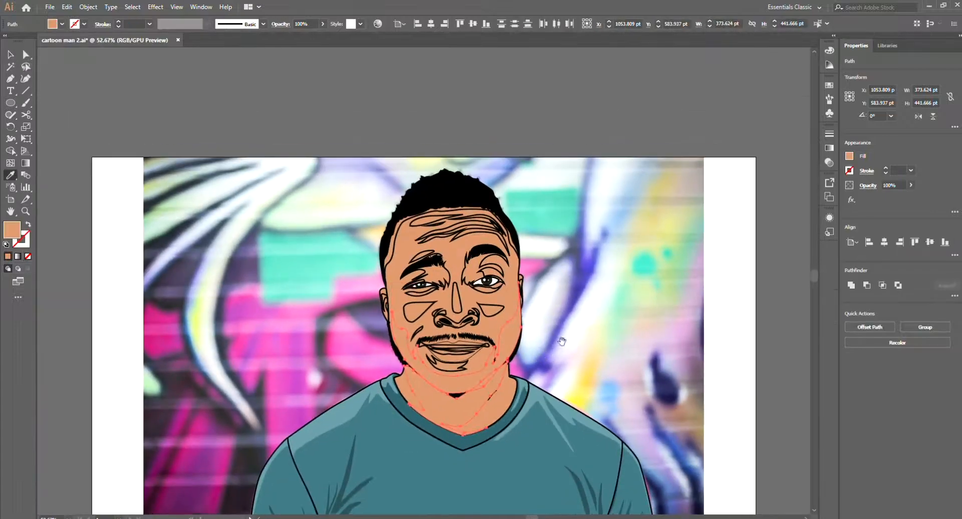
pyautogui.click(491, 401)
pyautogui.hotkey('ctrl', 'f')
pyautogui.scroll(-2, 566, 315)
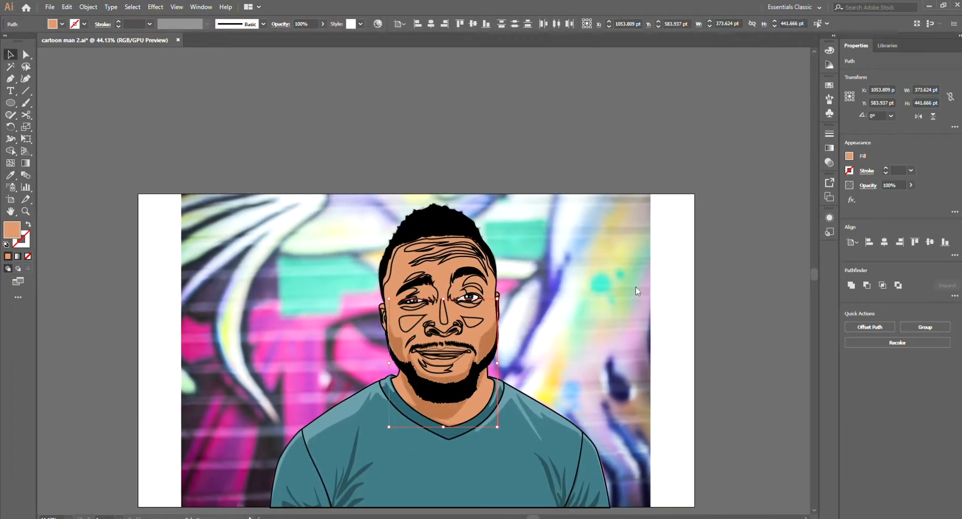
# Step: Give the neck shadow below the beard a deeper brown fill
pyautogui.click(712, 303)
pyautogui.scroll(3, 467, 351)
pyautogui.moveTo(468, 351); pyautogui.dragTo(479, 328)
pyautogui.click(437, 426)
pyautogui.click(734, 304)
pyautogui.scroll(-2, 686, 313)
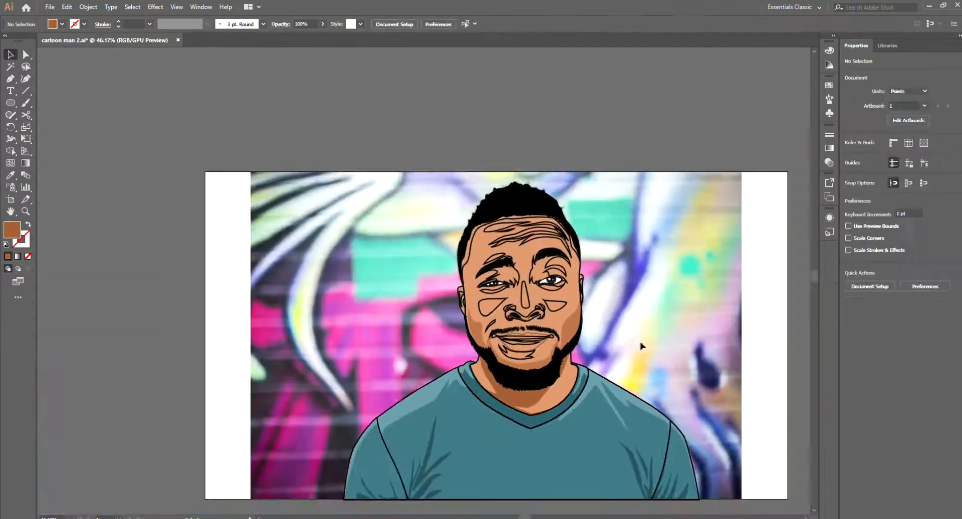
# Step: Fill the chin shadow shapes beneath the mouth with the darker skin tone and place them beneath the line art
pyautogui.scroll(3, 566, 260)
pyautogui.click(495, 443)
pyautogui.press('i')
pyautogui.click(563, 382)
pyautogui.press('v')
pyautogui.click(531, 402)
pyautogui.hotkey('ctrl', 'x')
pyautogui.click(555, 399)
pyautogui.hotkey('ctrl', 'f')
pyautogui.press('i')
pyautogui.click(561, 395)
pyautogui.press('v')
# Step: Fill the shading shapes around the nostrils with the cheek shadow's colour and place them beneath the nose outlines
pyautogui.scroll(2, 546, 241)
pyautogui.click(443, 393)
pyautogui.keyDown('shift'); pyautogui.click(443, 385); pyautogui.keyUp('shift')
pyautogui.keyDown('shift'); pyautogui.click(517, 384); pyautogui.keyUp('shift')
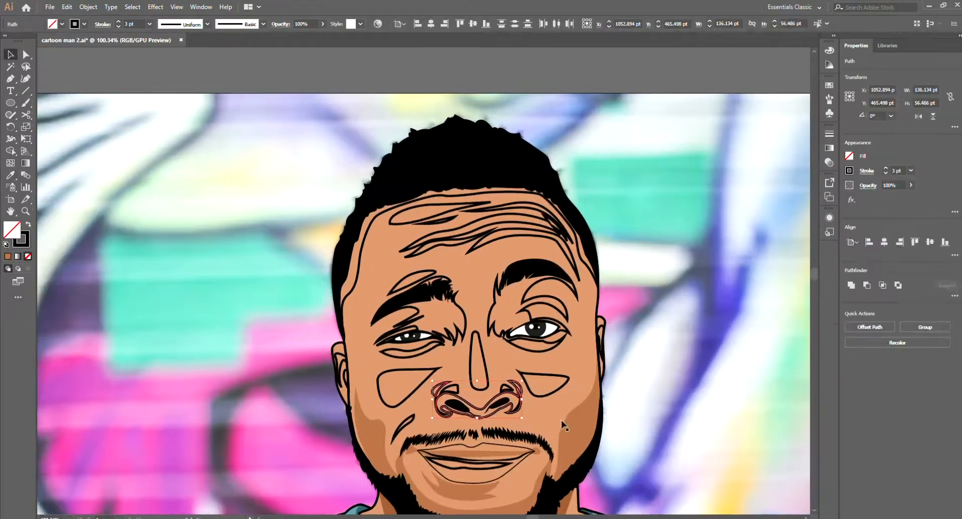
pyautogui.press('i')
pyautogui.click(564, 425)
pyautogui.hotkey('ctrl', 'x')
pyautogui.hotkey('ctrl', 'f')
# Step: Fill the shadow shapes around both eyes with the cheek shadow's colour and place them beneath the brows and eyes
pyautogui.scroll(2, 526, 306)
pyautogui.click(541, 292)
pyautogui.keyDown('shift'); pyautogui.click(540, 294); pyautogui.keyUp('shift')
pyautogui.keyDown('shift'); pyautogui.click(539, 286); pyautogui.keyUp('shift')
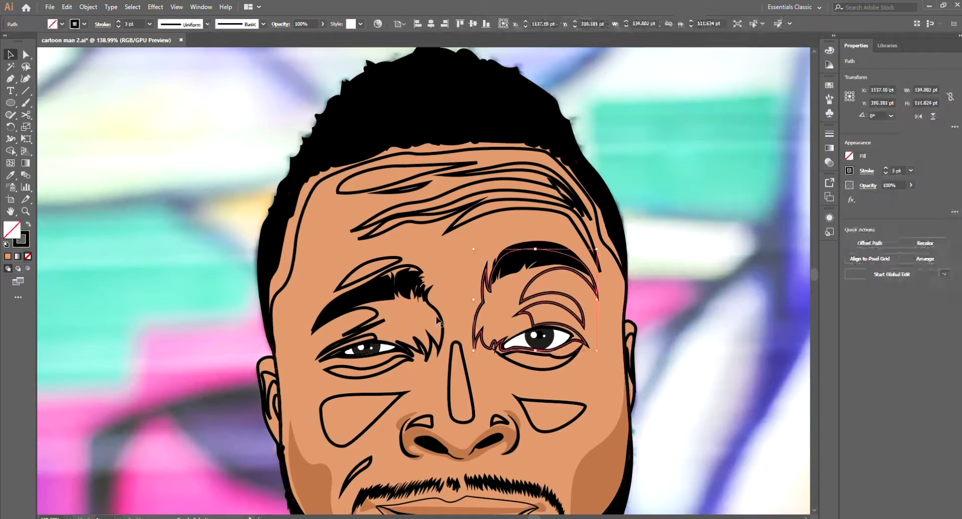
pyautogui.keyDown('shift'); pyautogui.click(404, 353); pyautogui.keyUp('shift')
pyautogui.keyDown('shift'); pyautogui.click(405, 352); pyautogui.keyUp('shift')
pyautogui.keyDown('shift'); pyautogui.click(404, 355); pyautogui.keyUp('shift')
pyautogui.click(596, 448)
pyautogui.hotkey('ctrl', 'x')
pyautogui.click(599, 388)
pyautogui.hotkey('ctrl', 'f')
pyautogui.scroll(-3, 626, 451)
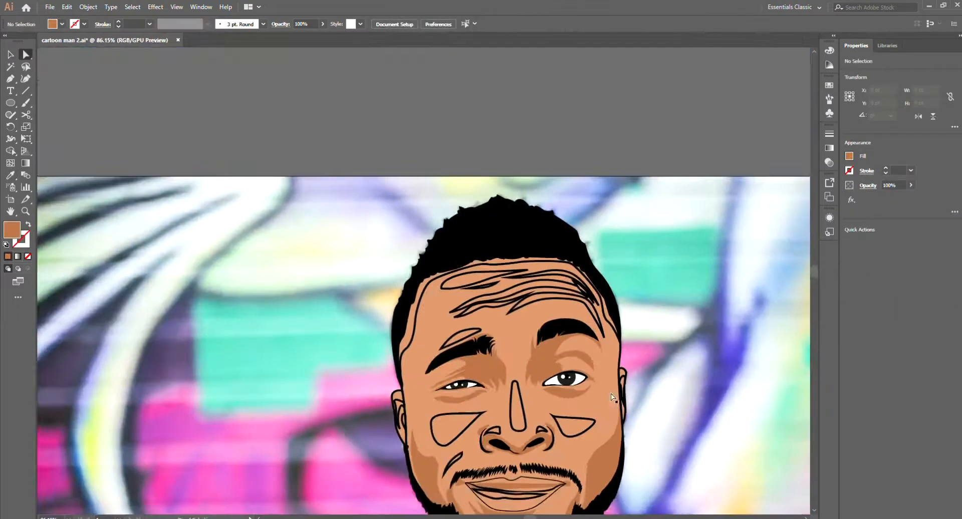
# Step: Fill the forehead wrinkle shapes with the darker skin shadow colour and no stroke
pyautogui.scroll(2, 536, 328)
pyautogui.click(539, 284)
pyautogui.keyDown('shift'); pyautogui.click(532, 267); pyautogui.keyUp('shift')
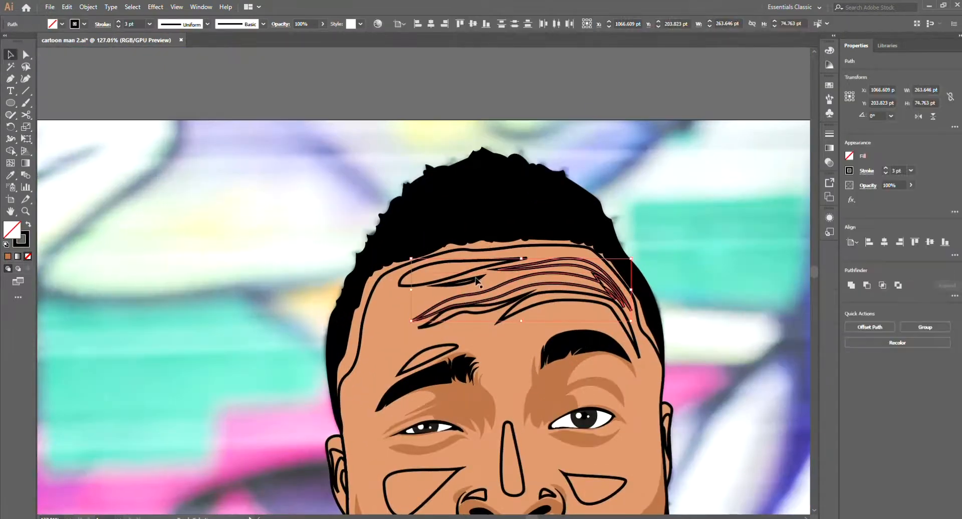
pyautogui.keyDown('shift'); pyautogui.click(607, 305); pyautogui.keyUp('shift')
pyautogui.press('i')
pyautogui.click(633, 369)
# Step: Fill the forehead highlight shapes and the highlight above the left-hand eyebrow with light peach
pyautogui.scroll(-3, 638, 369)
pyautogui.scroll(3, 540, 311)
pyautogui.click(539, 314)
pyautogui.keyDown('shift'); pyautogui.click(536, 271); pyautogui.keyUp('shift')
pyautogui.scroll(-3, 535, 267)
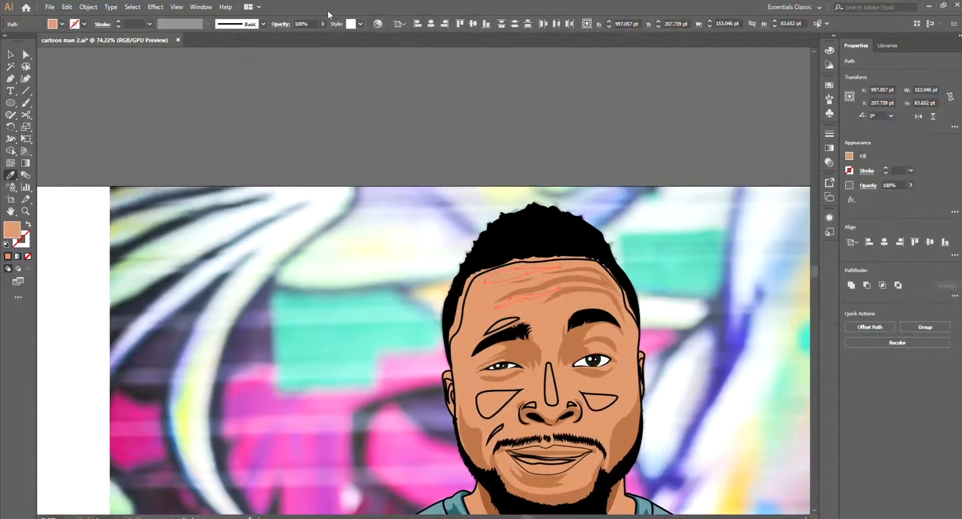
pyautogui.keyDown('ctrl'); pyautogui.click(699, 252); pyautogui.keyUp('ctrl')
pyautogui.keyDown('ctrl'); pyautogui.click(501, 321); pyautogui.keyUp('ctrl')
pyautogui.click(519, 271)
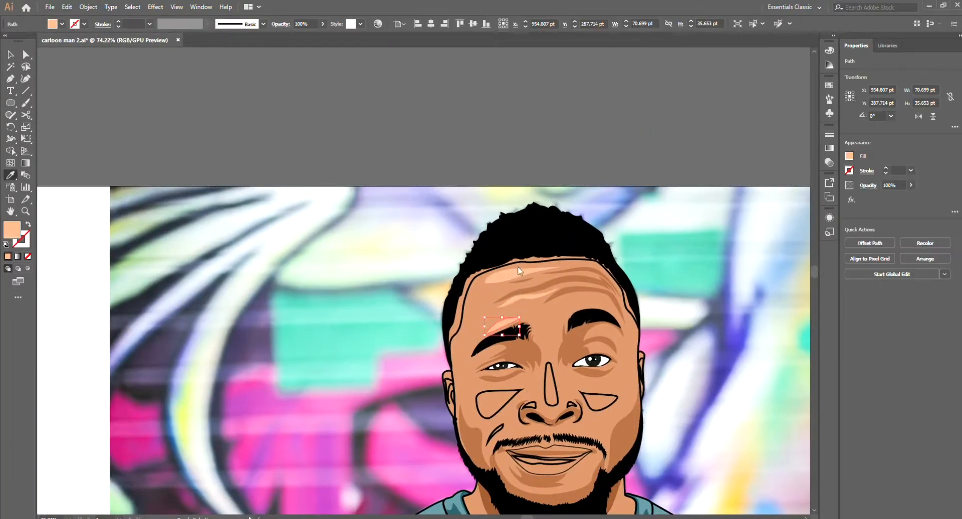
# Step: Fill the shading shape along the hairline and temples with the skin shadow colour and place it beneath the hair
pyautogui.click(457, 310)
pyautogui.press('i')
pyautogui.click(531, 350)
pyautogui.hotkey('ctrl', 'x')
pyautogui.click(563, 255)
pyautogui.hotkey('ctrl', 'f')
pyautogui.hotkey('ctrl', 'shift', 'a')
pyautogui.moveTo(555, 398); pyautogui.dragTo(566, 368)
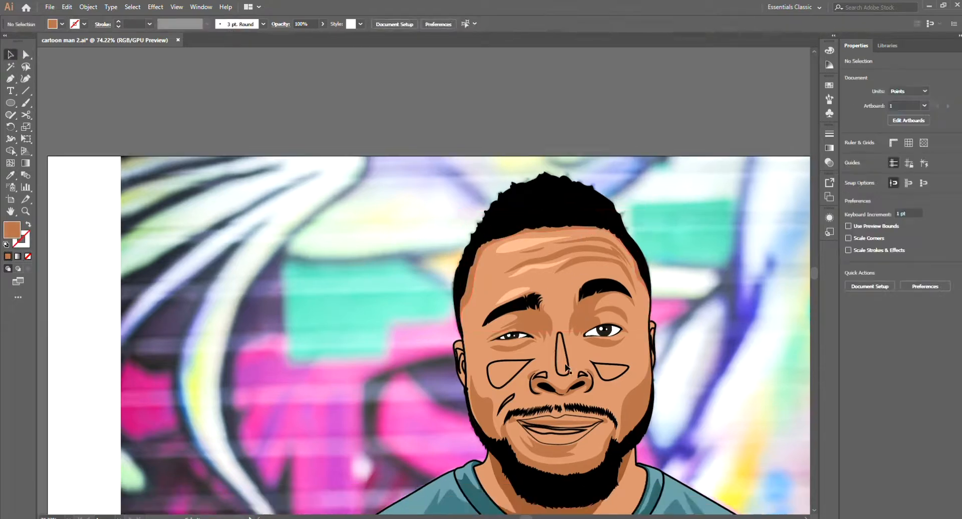
# Step: Fill the nose-bridge highlight and both cheek highlight shapes with light peach and no stroke
pyautogui.click(566, 370)
pyautogui.press('v')
pyautogui.click(593, 363)
pyautogui.keyDown('shift'); pyautogui.click(528, 361); pyautogui.keyUp('shift')
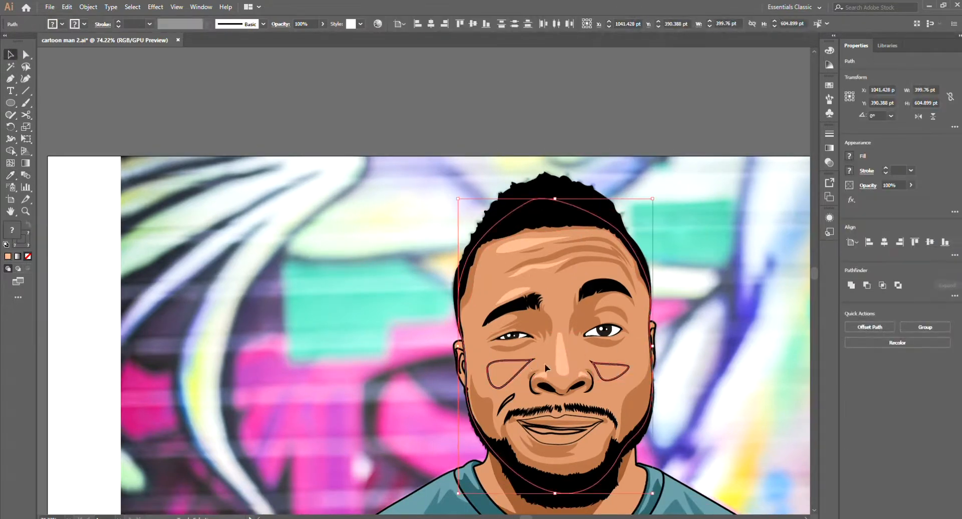
pyautogui.press('i')
pyautogui.click(560, 356)
# Step: Fill the smile-crease shape beside the mouth with the skin shadow colour and no stroke
pyautogui.press('v')
pyautogui.click(507, 400)
pyautogui.click(543, 323)
pyautogui.hotkey('ctrl', 'shift', 'a')
pyautogui.press('v')
pyautogui.scroll(-2, 571, 426)
pyautogui.scroll(5, 573, 441)
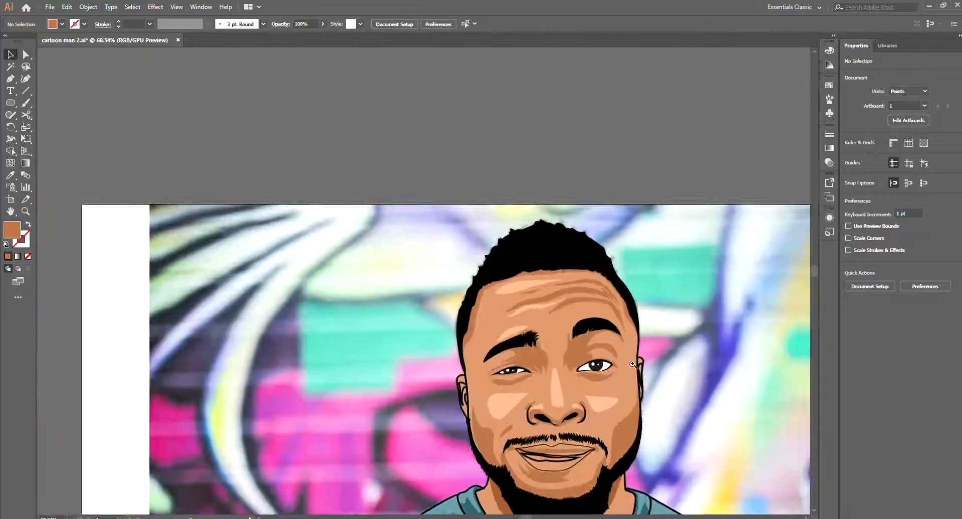
# Step: Fill the inner shadow shapes of the ears with the darker brown skin tone
pyautogui.click(698, 346)
pyautogui.keyDown('shift'); pyautogui.click(426, 368); pyautogui.keyUp('shift')
pyautogui.keyDown('shift'); pyautogui.click(432, 383); pyautogui.keyUp('shift')
pyautogui.press('a')
pyautogui.click(649, 296)
pyautogui.keyDown('shift'); pyautogui.click(670, 270); pyautogui.keyUp('shift')
pyautogui.click(712, 334)
pyautogui.scroll(3, 710, 335)
pyautogui.scroll(2, 711, 334)
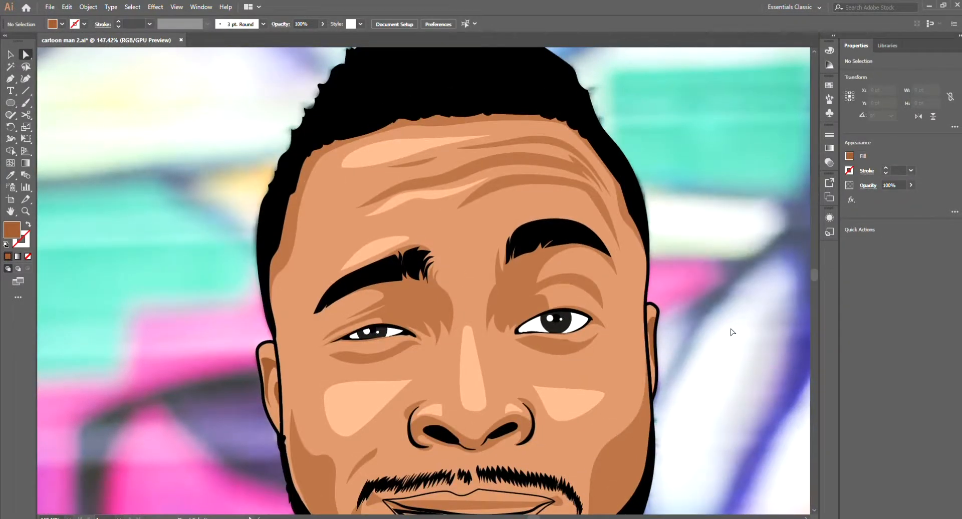
# Step: Sample a muted red from the lips in the photo for the lip shape's fill
pyautogui.press('p')
pyautogui.scroll(-4, 672, 335)
pyautogui.scroll(2, 630, 410)
pyautogui.press('v')
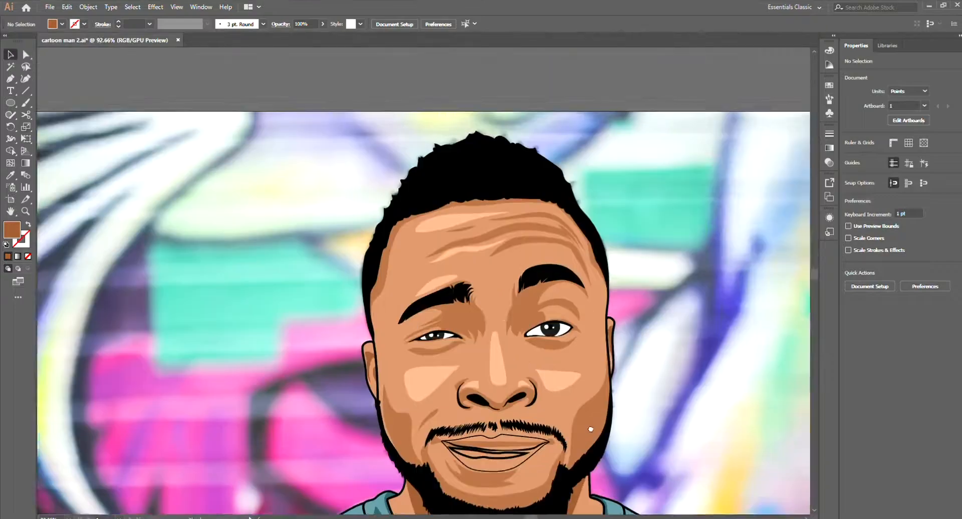
pyautogui.scroll(2, 629, 410)
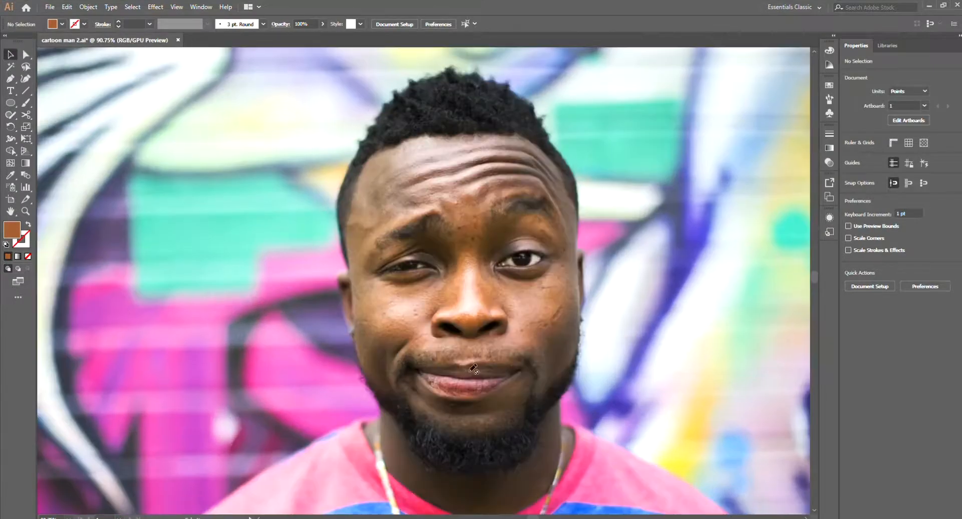
pyautogui.press('i')
pyautogui.scroll(2, 622, 242)
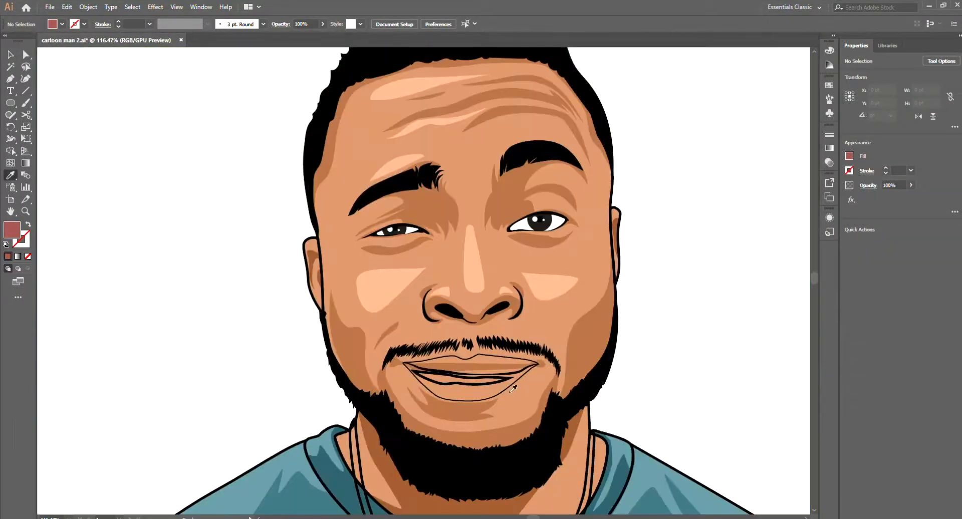
pyautogui.keyDown('ctrl'); pyautogui.click(507, 389); pyautogui.keyUp('ctrl')
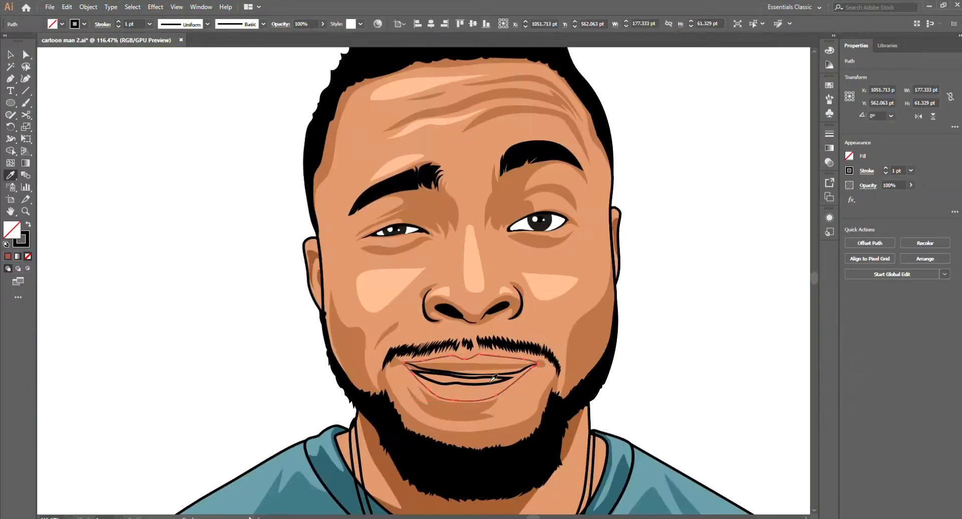
pyautogui.scroll(3, 516, 351)
pyautogui.scroll(-3, 561, 367)
pyautogui.hotkey('ctrl', 'z')
# Step: Place the lip shape behind the black mouth line
pyautogui.scroll(3, 584, 376)
pyautogui.click(547, 355)
pyautogui.keyDown('shift'); pyautogui.click(531, 347); pyautogui.keyUp('shift')
pyautogui.hotkey('ctrl', 'x')
pyautogui.click(561, 355)
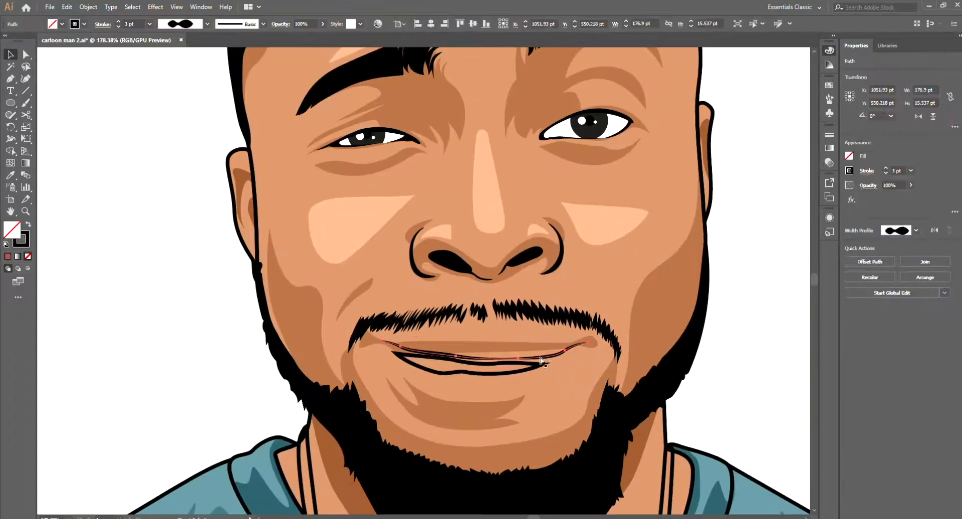
pyautogui.hotkey('ctrl', 'b')
# Step: Fill the lower-lip highlight shape with a lighter pink and no stroke
pyautogui.scroll(-2, 531, 350)
pyautogui.click(522, 370)
pyautogui.press('i')
pyautogui.click(491, 388)
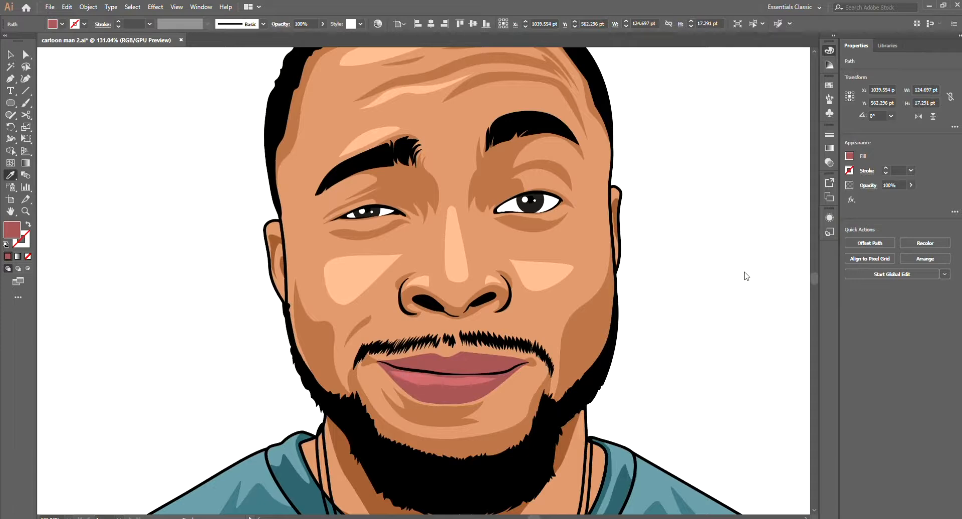
# Step: Recolour the main lip shape with a deeper red and the lower-lip highlight with a stronger pink
pyautogui.scroll(-5, 576, 386)
pyautogui.press('v')
pyautogui.click(521, 385)
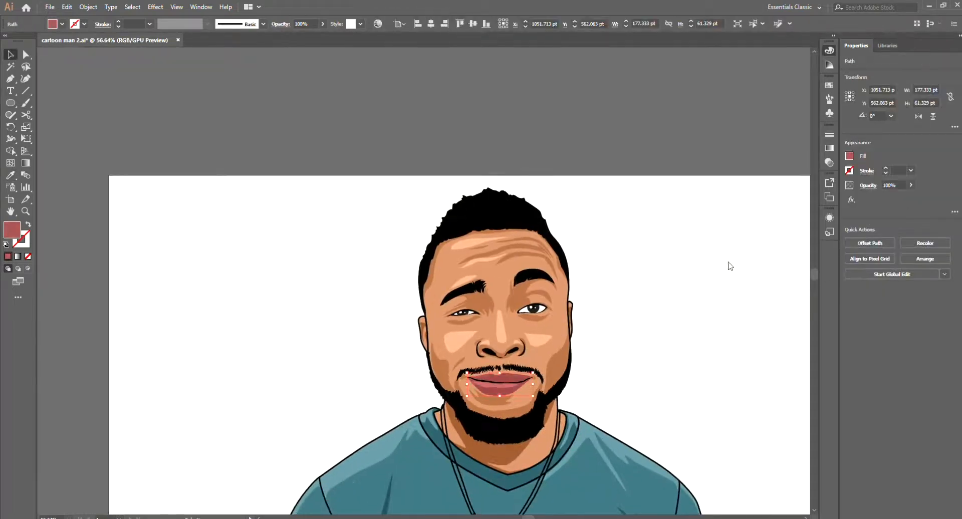
pyautogui.click(707, 256)
pyautogui.scroll(4, 521, 384)
pyautogui.click(475, 385)
pyautogui.press('i')
pyautogui.scroll(-3, 473, 404)
pyautogui.keyDown('ctrl'); pyautogui.click(651, 351); pyautogui.keyUp('ctrl')
# Step: Draw a jagged pink highlight along the lower lip's bottom edge and trim it to the lip with the Shape Builder
pyautogui.press('p')
pyautogui.scroll(5, 470, 381)
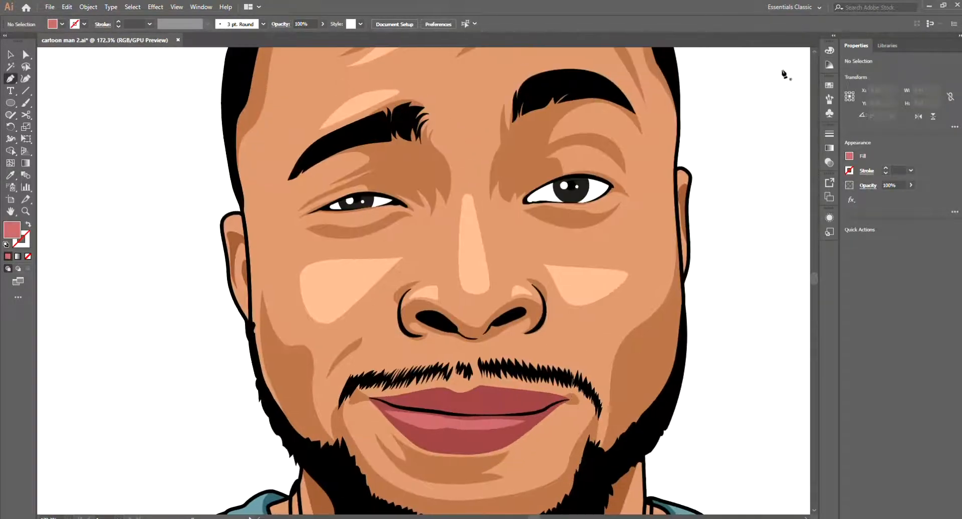
pyautogui.hotkey('ctrl', 'y')
pyautogui.scroll(-3, 551, 300)
pyautogui.scroll(3, 376, 356)
pyautogui.moveTo(383, 291); pyautogui.dragTo(397, 312)
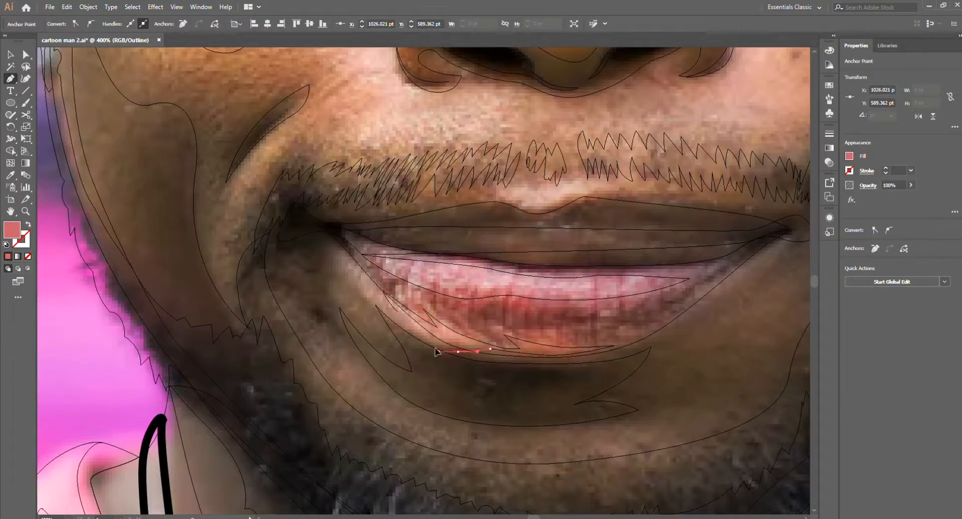
pyautogui.click(382, 291)
pyautogui.hotkey('ctrl', 'y')
pyautogui.keyDown('ctrl'); pyautogui.keyDown('shift'); pyautogui.click(605, 326); pyautogui.keyUp('shift'); pyautogui.keyUp('ctrl')
pyautogui.hotkey('shift', 'm')
pyautogui.keyDown('alt'); pyautogui.click(451, 347); pyautogui.keyUp('alt')
# Step: Delete the jagged highlight along the lower lip's bottom edge
pyautogui.press('v')
pyautogui.scroll(-6, 580, 419)
pyautogui.scroll(5, 554, 402)
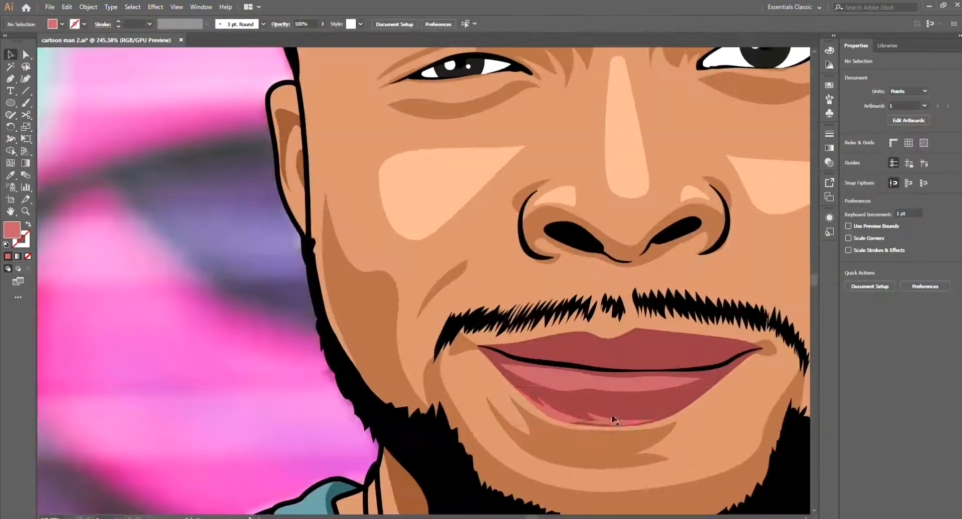
pyautogui.click(614, 421)
pyautogui.press('Delete')
# Step: Recolour the remaining lower-lip highlight with a softer red that blends into the lip colour
pyautogui.scroll(-6, 646, 453)
pyautogui.click(638, 421)
pyautogui.press('i')
pyautogui.click(636, 434)
pyautogui.moveTo(610, 289); pyautogui.dragTo(467, 274)
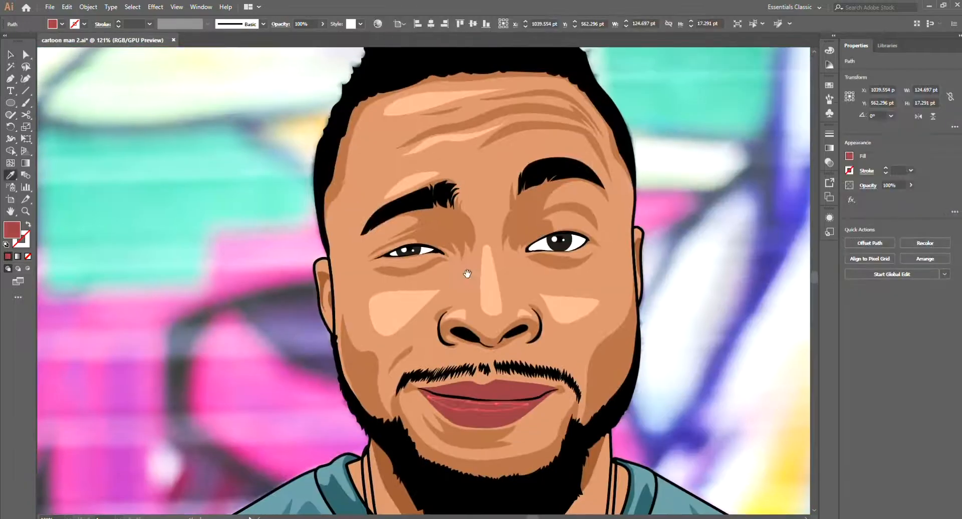
pyautogui.keyDown('ctrl'); pyautogui.click(704, 249); pyautogui.keyUp('ctrl')
pyautogui.press('p')
pyautogui.scroll(-7, 601, 444)
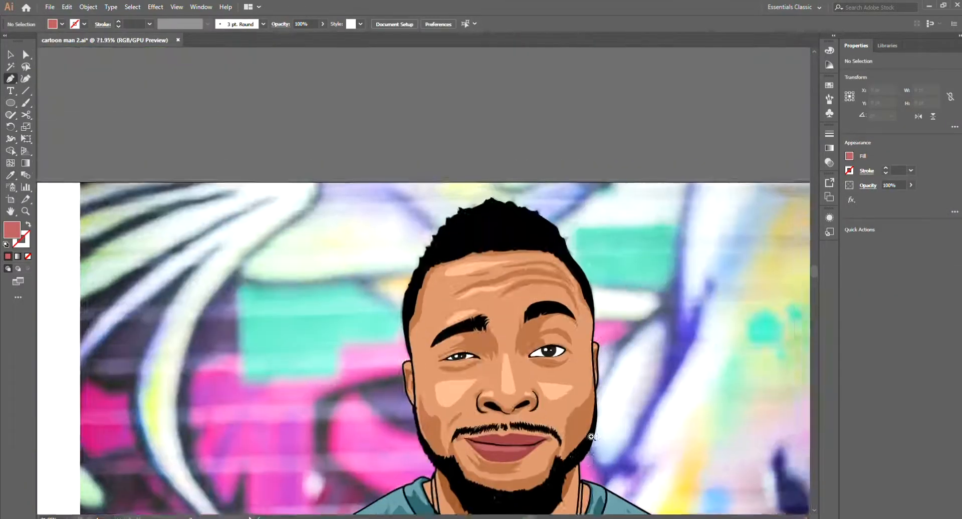
# Step: Trace a shape over the upper lip with the Pen tool, following the mouth line and the lip's upper contour
pyautogui.keyDown('ctrl'); pyautogui.click(528, 445); pyautogui.keyUp('ctrl')
pyautogui.keyDown('ctrl'); pyautogui.click(700, 132); pyautogui.keyUp('ctrl')
pyautogui.hotkey('ctrl', 'y')
pyautogui.moveTo(541, 446); pyautogui.dragTo(422, 277)
pyautogui.scroll(11, 422, 260)
pyautogui.scroll(3, 531, 396)
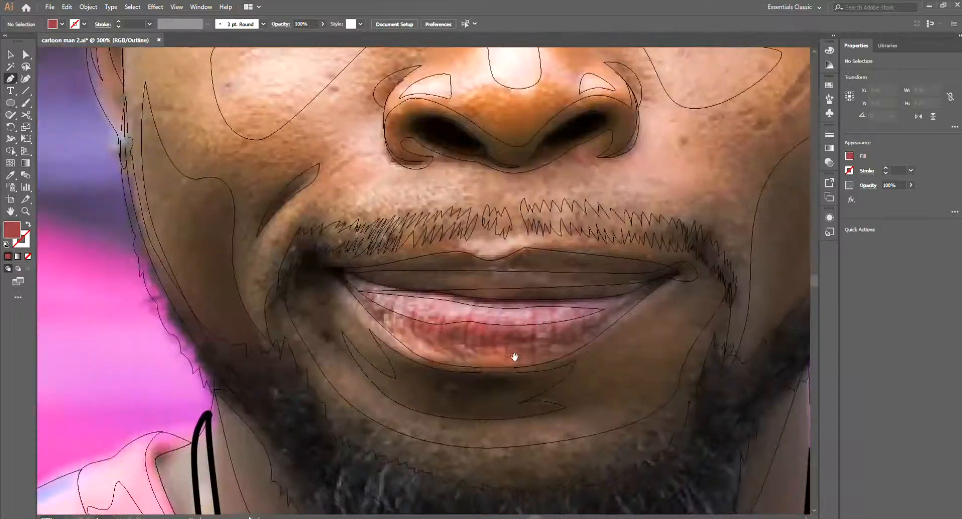
pyautogui.scroll(2, 576, 346)
pyautogui.keyDown('ctrl'); pyautogui.click(580, 341); pyautogui.keyUp('ctrl')
pyautogui.moveTo(529, 361); pyautogui.dragTo(482, 366)
pyautogui.moveTo(421, 369); pyautogui.dragTo(593, 364)
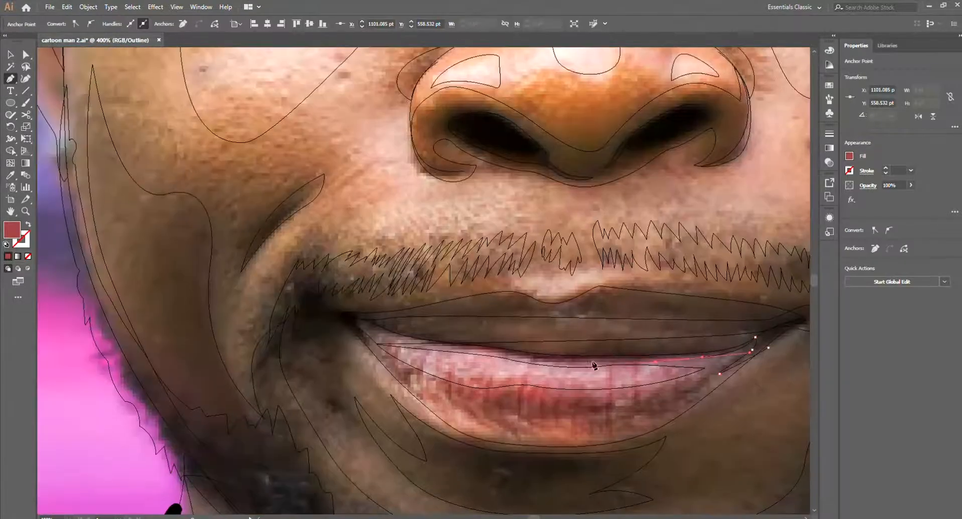
pyautogui.click(421, 344)
pyautogui.moveTo(376, 329); pyautogui.dragTo(433, 348)
pyautogui.moveTo(433, 348); pyautogui.dragTo(423, 348)
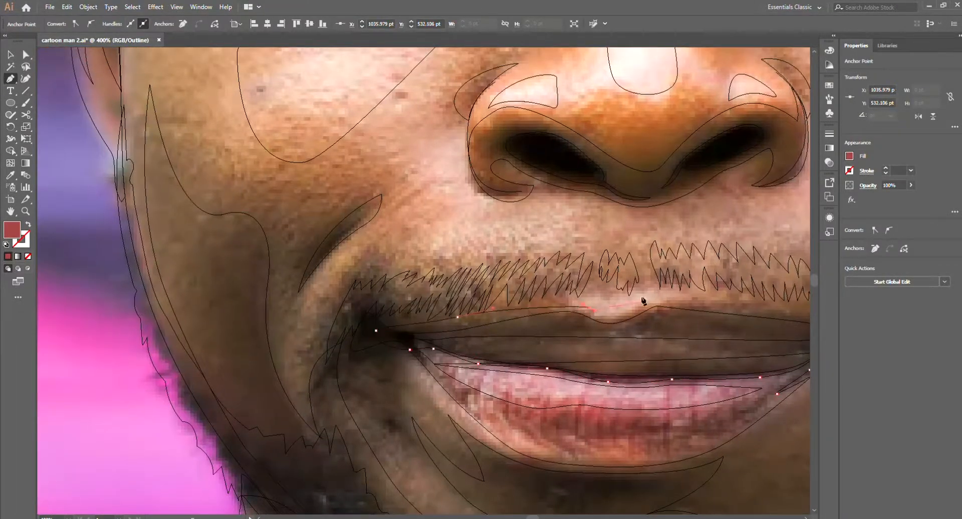
pyautogui.moveTo(665, 310); pyautogui.dragTo(476, 336)
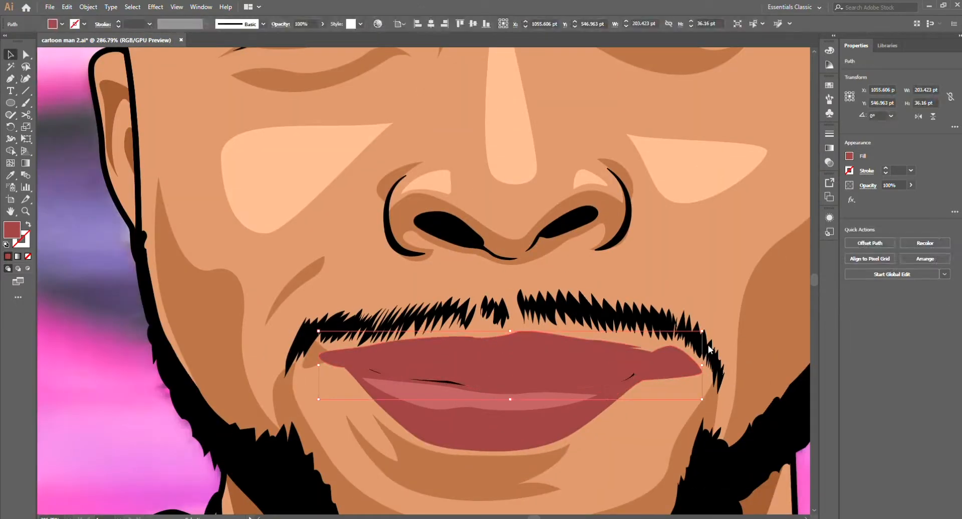
# Step: Close the upper-lip shape and move it backward beneath the mouth line
pyautogui.click(592, 363)
pyautogui.keyDown('alt'); pyautogui.click(405, 344); pyautogui.keyUp('alt')
pyautogui.press('v')
pyautogui.click(594, 377)
pyautogui.hotkey('ctrl', '[')
pyautogui.click(665, 414)
# Step: Draw the upper lip's inner shading shapes and fill the shadow areas with dark red beneath the mouth line
pyautogui.moveTo(607, 417); pyautogui.dragTo(511, 417)
pyautogui.press('p')
pyautogui.moveTo(629, 401)
pyautogui.mouseDown()
pyautogui.moveTo(664, 427)
pyautogui.moveTo(576, 426)
pyautogui.mouseUp()
pyautogui.moveTo(494, 423); pyautogui.dragTo(613, 424)
pyautogui.moveTo(618, 437); pyautogui.dragTo(590, 436)
pyautogui.moveTo(515, 412); pyautogui.dragTo(505, 402)
pyautogui.keyDown('alt'); pyautogui.click(454, 391); pyautogui.keyUp('alt')
pyautogui.press('a')
pyautogui.click(498, 412)
pyautogui.hotkey('ctrl', '[')
pyautogui.click(522, 410)
pyautogui.moveTo(505, 444); pyautogui.dragTo(444, 444)
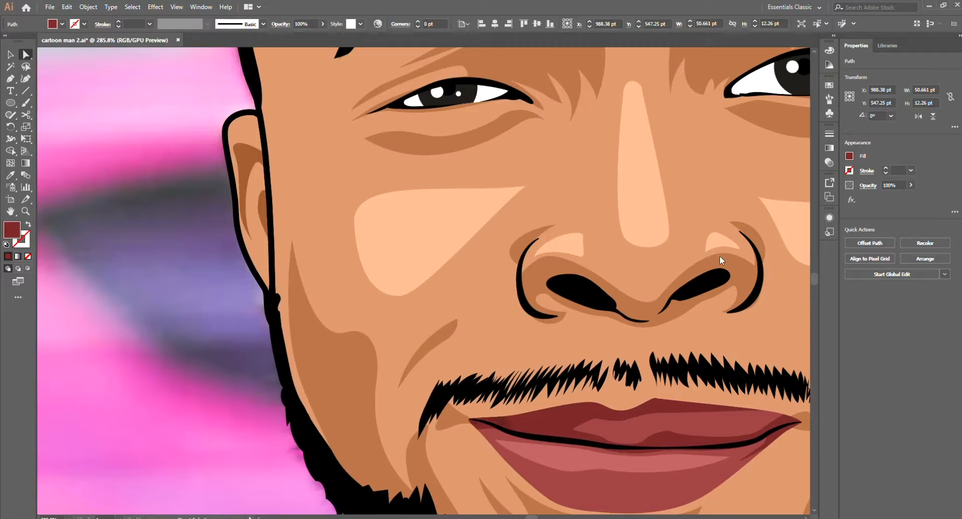
pyautogui.click(694, 273)
# Step: Draw a deeper shadow along the mouth line on the upper lip and trim it with the Shape Builder
pyautogui.press('i')
pyautogui.click(507, 425)
pyautogui.moveTo(571, 446); pyautogui.dragTo(530, 446)
pyautogui.press('p')
pyautogui.moveTo(647, 445); pyautogui.dragTo(682, 438)
pyautogui.click(684, 437)
pyautogui.keyDown('shift'); pyautogui.click(673, 441); pyautogui.keyUp('shift')
pyautogui.hotkey('shift', 'm')
pyautogui.keyDown('alt'); pyautogui.click(734, 416); pyautogui.keyUp('alt')
pyautogui.click(701, 426)
pyautogui.click(762, 426)
# Step: Add another upper-lip shadow shape with a dark maroon fill and no stroke
pyautogui.press('p')
pyautogui.moveTo(621, 430); pyautogui.dragTo(484, 426)
pyautogui.press('v')
pyautogui.moveTo(567, 436); pyautogui.dragTo(646, 426)
pyautogui.press('p')
pyautogui.hotkey('ctrl', 'y')
pyautogui.hotkey('ctrl', 'y')
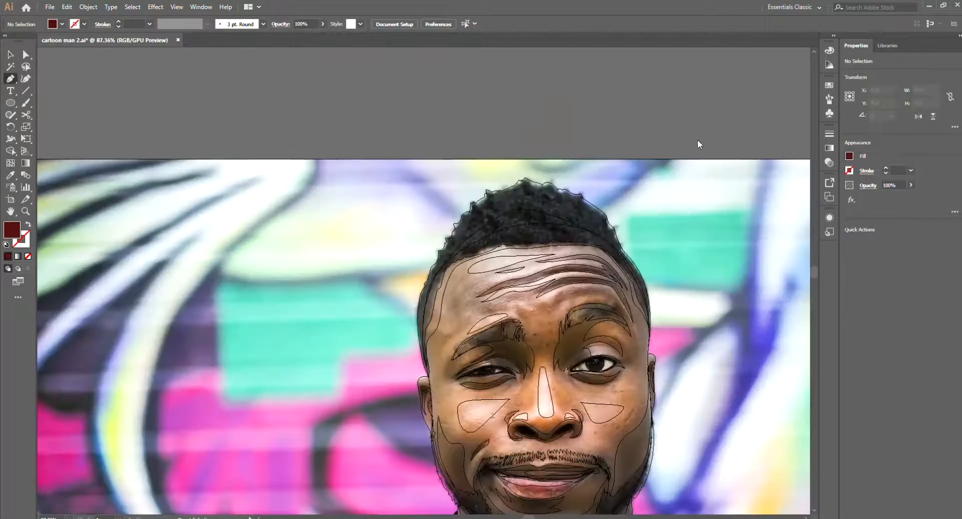
# Step: Draw an additional highlight shape on the lips using the sampled highlight pink and no stroke
pyautogui.scroll(4, 446, 325)
pyautogui.press('i')
pyautogui.click(441, 403)
pyautogui.press('p')
pyautogui.click(412, 398)
pyautogui.moveTo(474, 426)
pyautogui.mouseDown()
pyautogui.moveTo(543, 429)
pyautogui.moveTo(281, 402)
pyautogui.mouseUp()
pyautogui.click(412, 397)
pyautogui.keyDown('ctrl'); pyautogui.click(496, 433); pyautogui.keyUp('ctrl')
pyautogui.click(497, 432)
pyautogui.keyDown('ctrl'); pyautogui.click(494, 429); pyautogui.keyUp('ctrl')
pyautogui.hotkey('ctrl', 'y')
pyautogui.press('v')
pyautogui.moveTo(742, 385); pyautogui.dragTo(701, 426)
pyautogui.press('p')
pyautogui.click(511, 483)
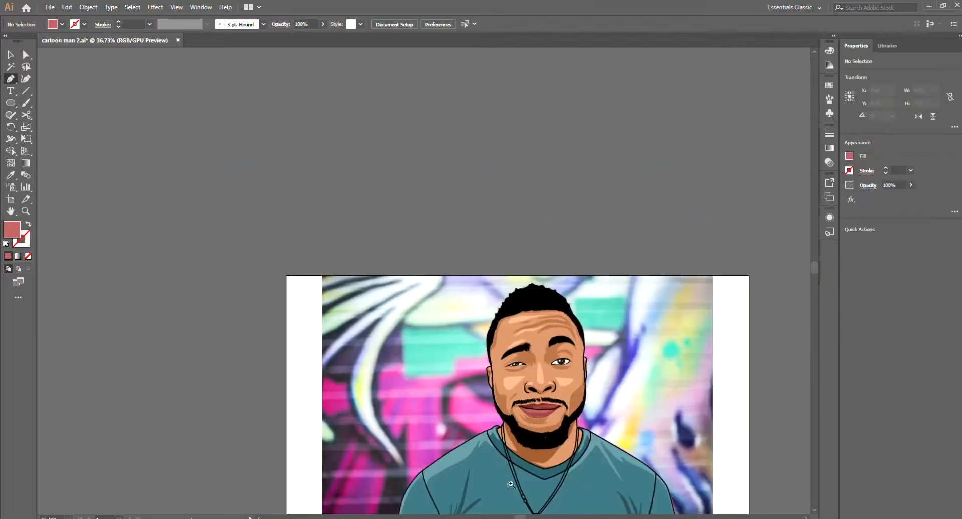
# Step: Fill both nostril shapes with dark brown and no stroke
pyautogui.moveTo(527, 389); pyautogui.dragTo(591, 390)
pyautogui.press('v')
pyautogui.click(606, 376)
pyautogui.keyDown('shift'); pyautogui.click(549, 383); pyautogui.keyUp('shift')
pyautogui.press('i')
pyautogui.moveTo(586, 461); pyautogui.dragTo(501, 453)
pyautogui.click(455, 448)
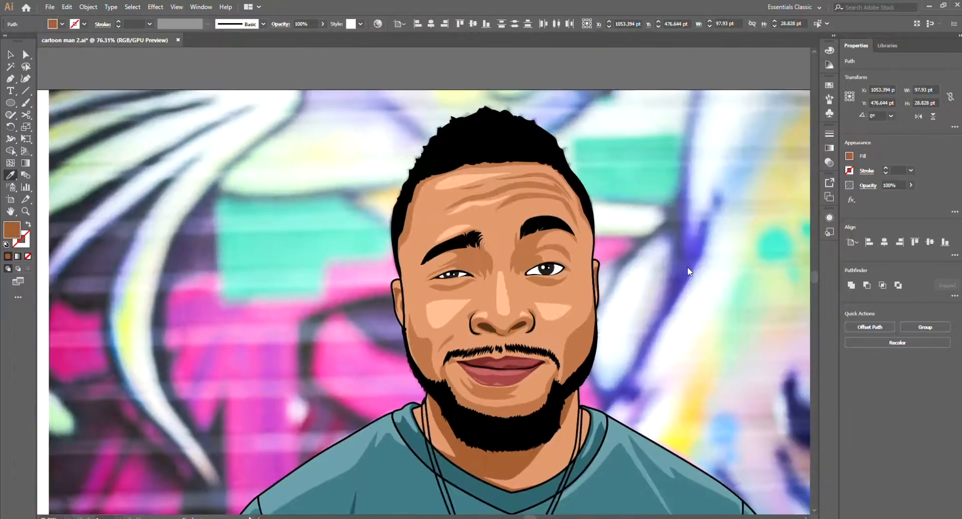
pyautogui.click(673, 279)
pyautogui.keyDown('ctrl'); pyautogui.click(669, 283); pyautogui.keyUp('ctrl')
# Step: Expand the black contour strokes on both sides of the nose into filled shapes
pyautogui.moveTo(530, 327); pyautogui.dragTo(605, 307)
pyautogui.press('v')
pyautogui.click(536, 320)
pyautogui.keyDown('shift'); pyautogui.click(432, 322); pyautogui.keyUp('shift')
pyautogui.click(88, 7)
pyautogui.click(144, 103)
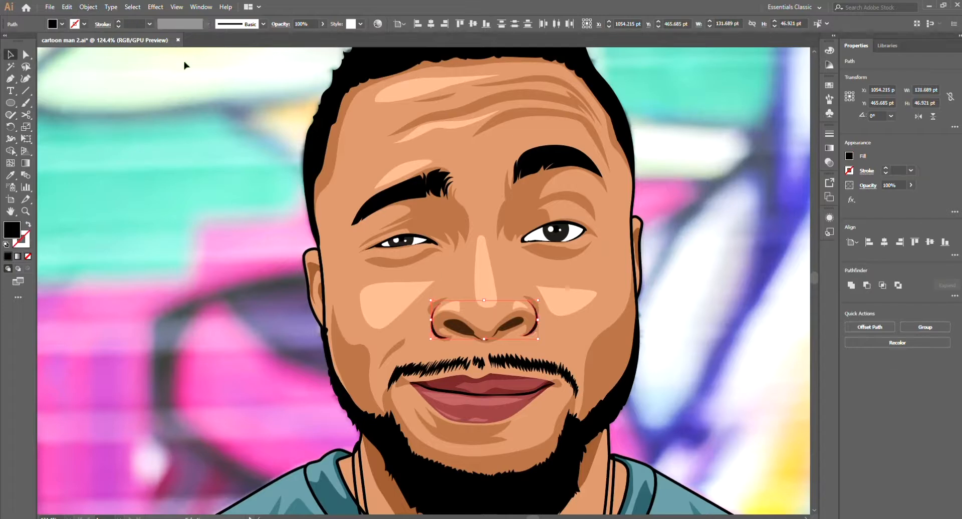
# Step: Recolour the black moustache with the dark brown sampled from the nostril
pyautogui.keyDown('ctrl'); pyautogui.click(660, 345); pyautogui.keyUp('ctrl')
pyautogui.moveTo(641, 355); pyautogui.dragTo(571, 358)
pyautogui.press('v')
pyautogui.click(567, 360)
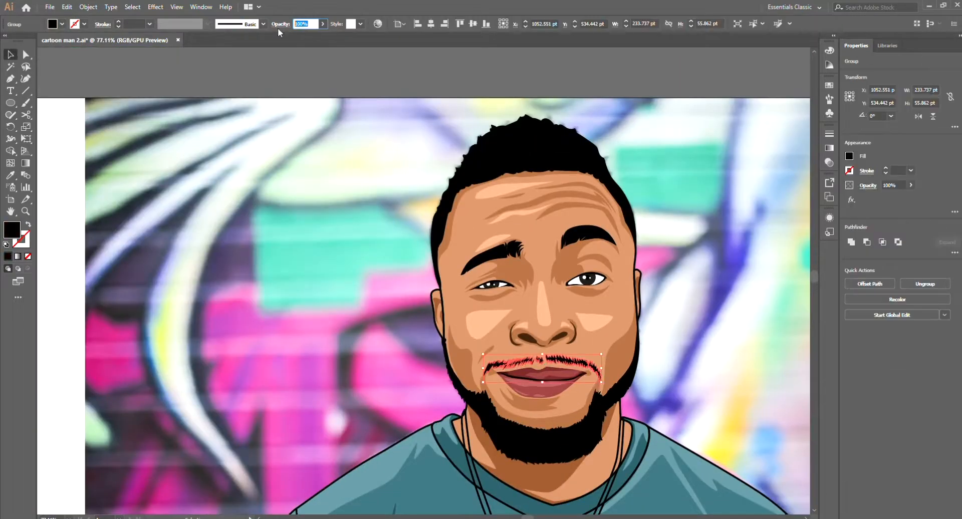
pyautogui.click(512, 332)
pyautogui.keyDown('shift'); pyautogui.click(576, 331); pyautogui.keyUp('shift')
pyautogui.press('i')
pyautogui.click(559, 337)
pyautogui.keyDown('ctrl'); pyautogui.click(661, 346); pyautogui.keyUp('ctrl')
pyautogui.keyDown('ctrl'); pyautogui.click(567, 360); pyautogui.keyUp('ctrl')
pyautogui.click(558, 337)
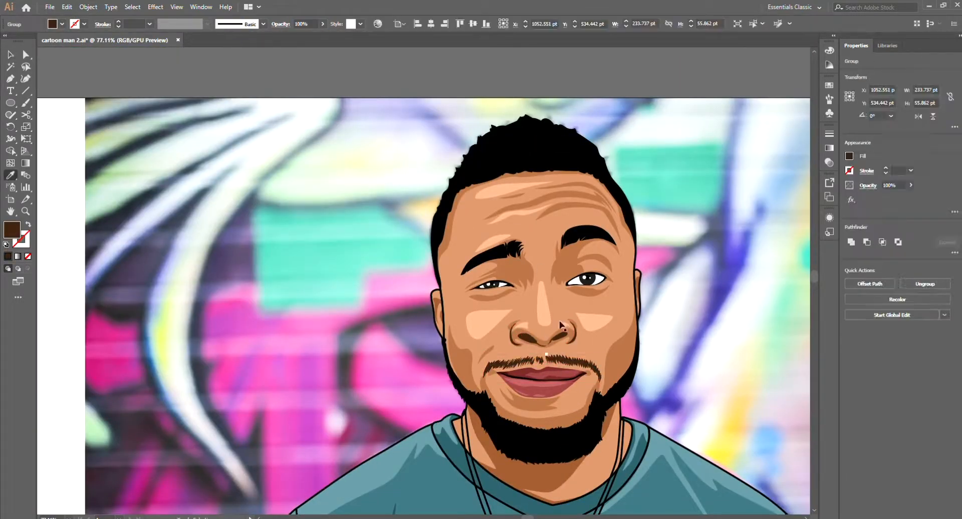
# Step: Examine the beard up close and the full portrait with and without the photo background
pyautogui.moveTo(621, 371)
pyautogui.mouseDown()
pyautogui.moveTo(563, 372)
pyautogui.moveTo(574, 364)
pyautogui.moveTo(532, 418)
pyautogui.mouseUp()
pyautogui.click(562, 399)
pyautogui.press('n')
pyautogui.scroll(-2, 560, 408)
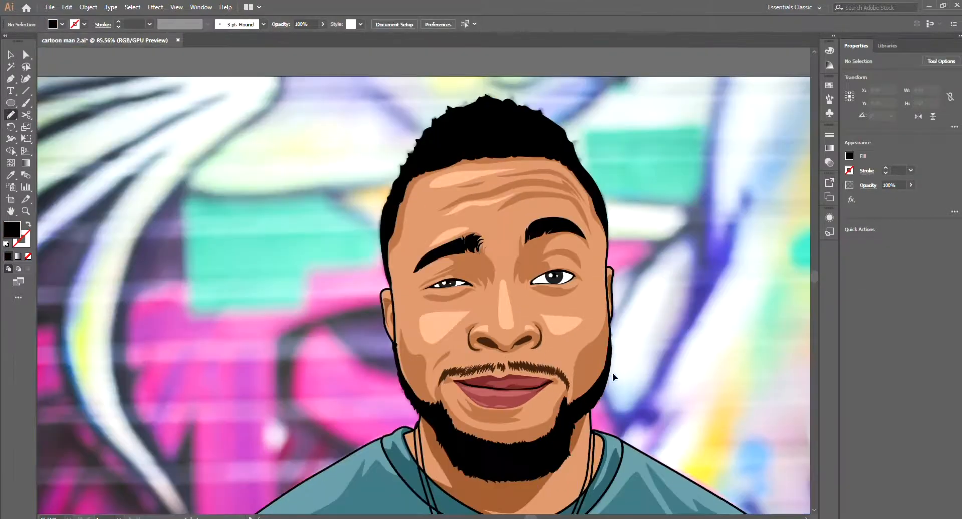
pyautogui.scroll(-2, 598, 377)
pyautogui.scroll(4, 568, 399)
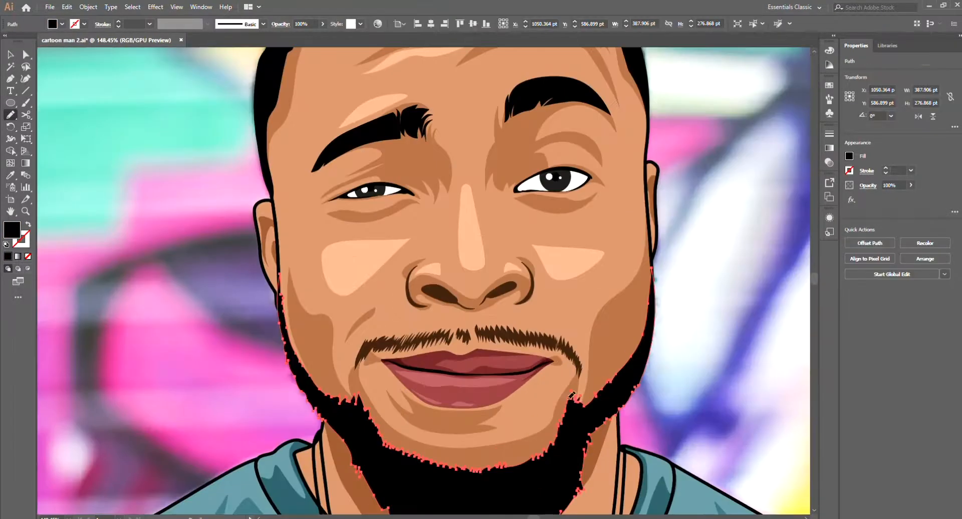
pyautogui.hotkey('ctrl', 'shift', 'a')
pyautogui.scroll(-3, 616, 377)
pyautogui.press('v')
pyautogui.scroll(-5, 612, 373)
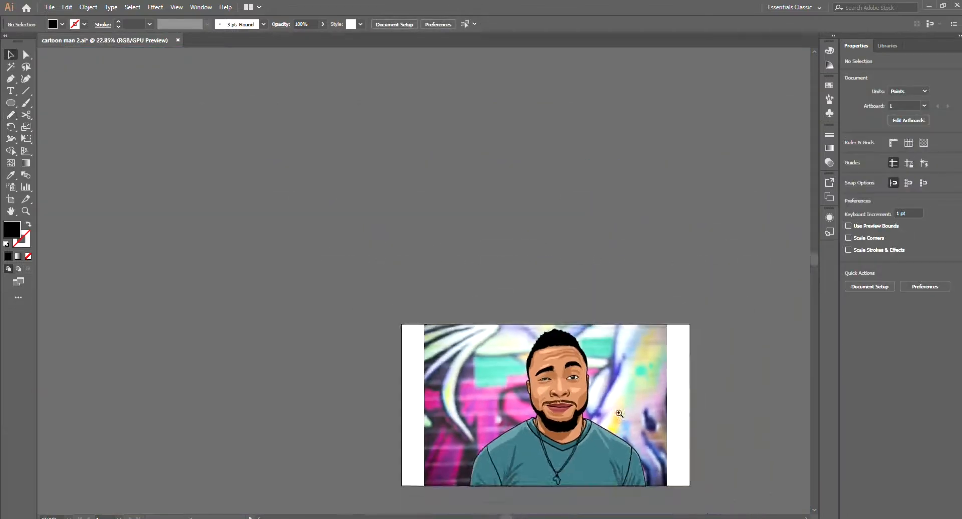
pyautogui.moveTo(611, 367); pyautogui.dragTo(558, 353)
pyautogui.click(762, 163)
pyautogui.scroll(3, 530, 360)
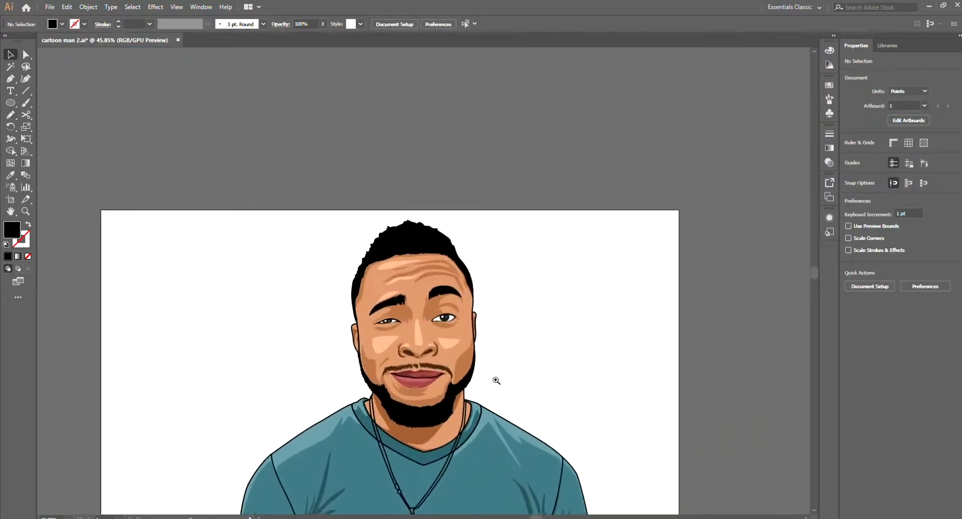
# Step: Draw a jagged inner shape over the chin beard with a dark grey fill and no stroke
pyautogui.press('n')
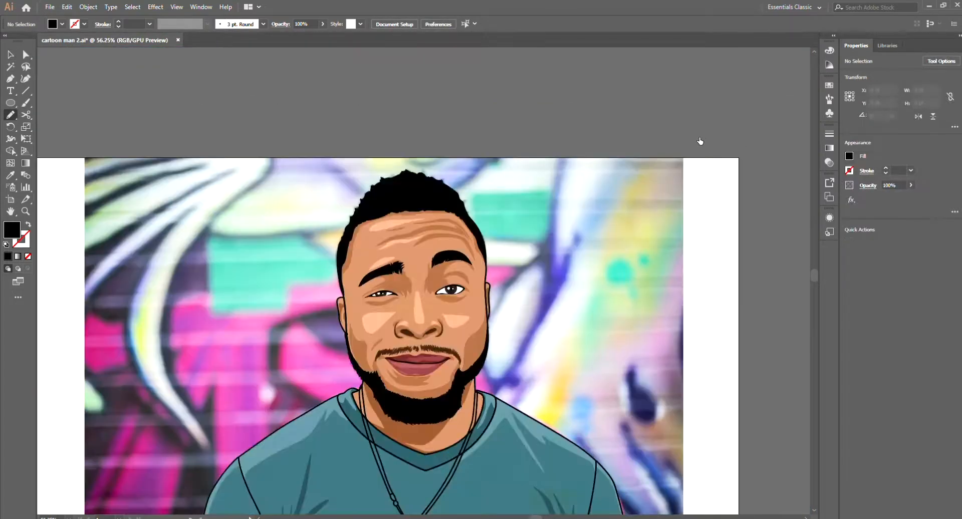
pyautogui.scroll(3, 403, 415)
pyautogui.moveTo(370, 367); pyautogui.dragTo(388, 415)
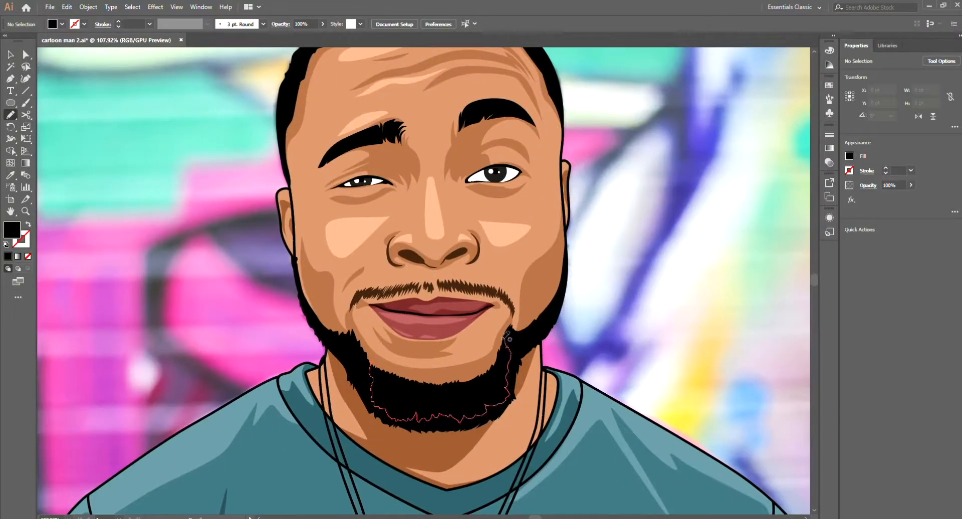
pyautogui.moveTo(505, 342); pyautogui.dragTo(505, 325)
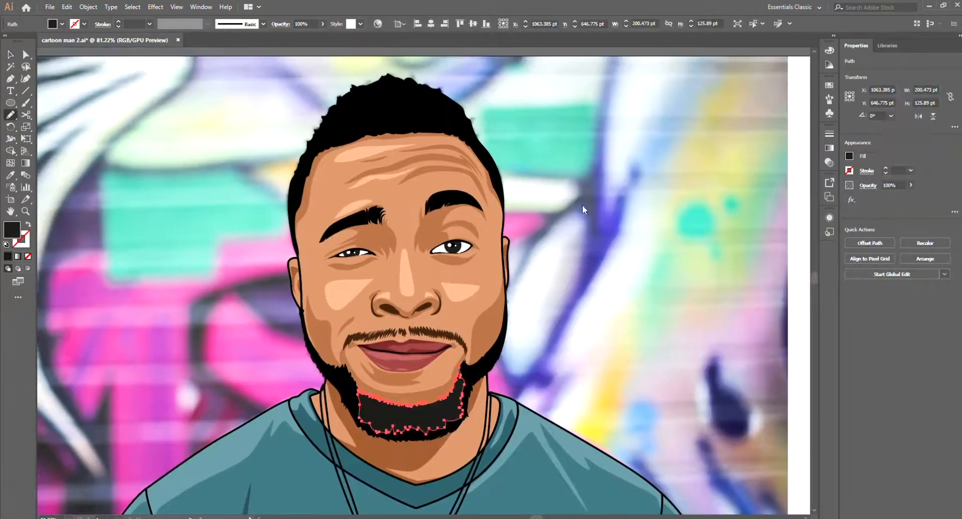
pyautogui.hotkey('ctrl', 'shift', 'a')
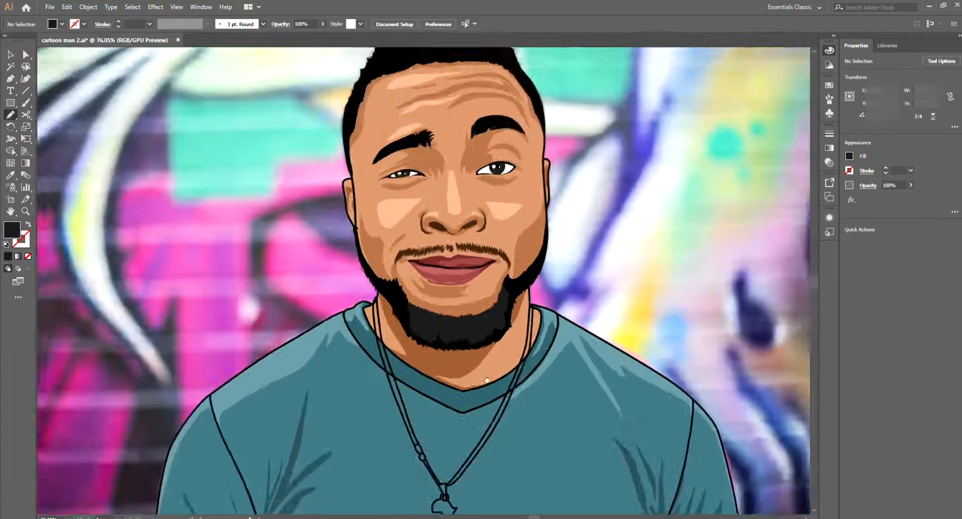
# Step: Draw a jagged black strip along the upper edge of the dark grey chin beard
pyautogui.moveTo(385, 297); pyautogui.dragTo(408, 323)
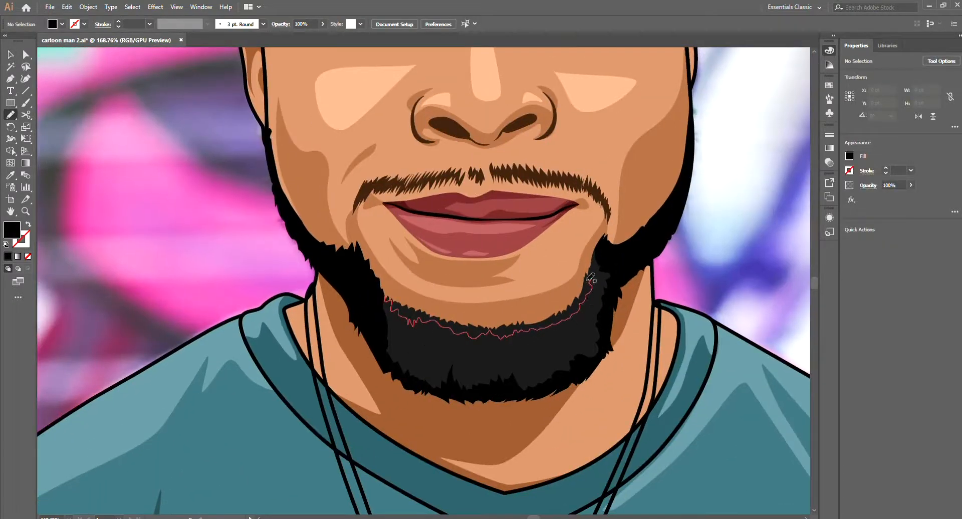
pyautogui.moveTo(591, 277); pyautogui.dragTo(593, 279)
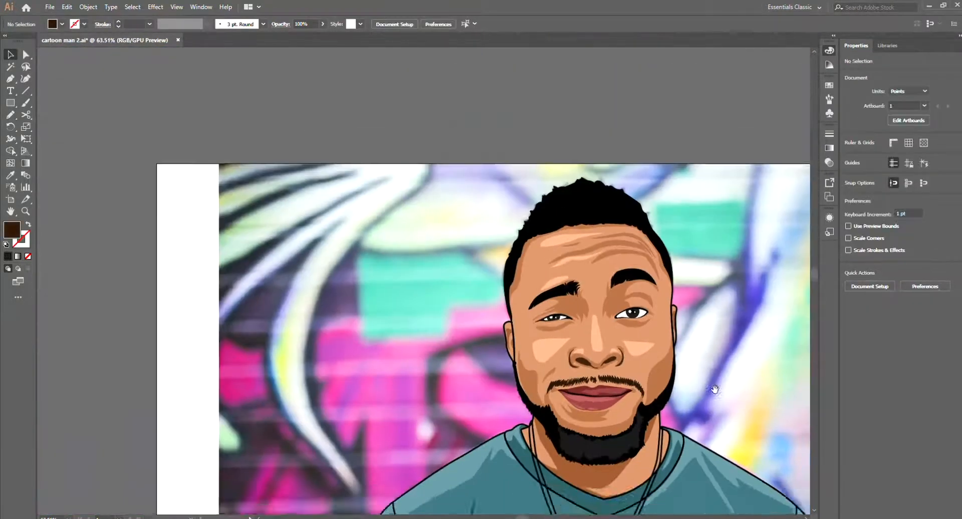
# Step: Draw small lighter grey hair tufts across the chin beard with no stroke and select the matching tufts
pyautogui.press('n')
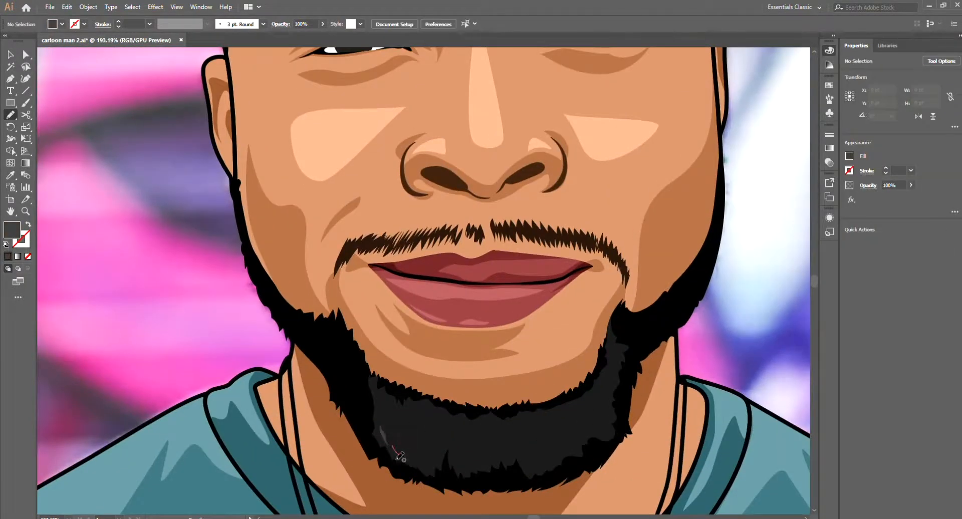
pyautogui.moveTo(395, 453); pyautogui.dragTo(412, 455)
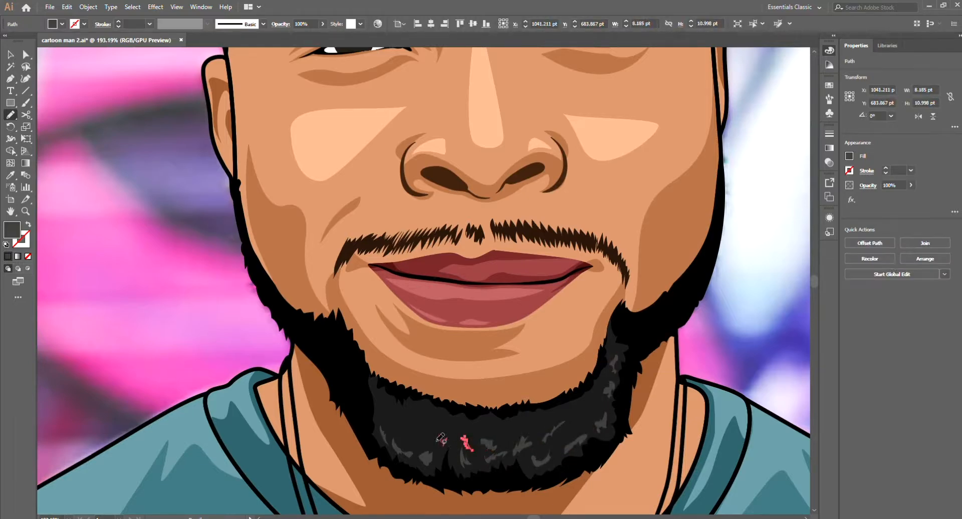
pyautogui.hotkey('ctrl', 'shift', 'a')
pyautogui.scroll(-5, 627, 400)
pyautogui.scroll(2, 612, 389)
pyautogui.press('v')
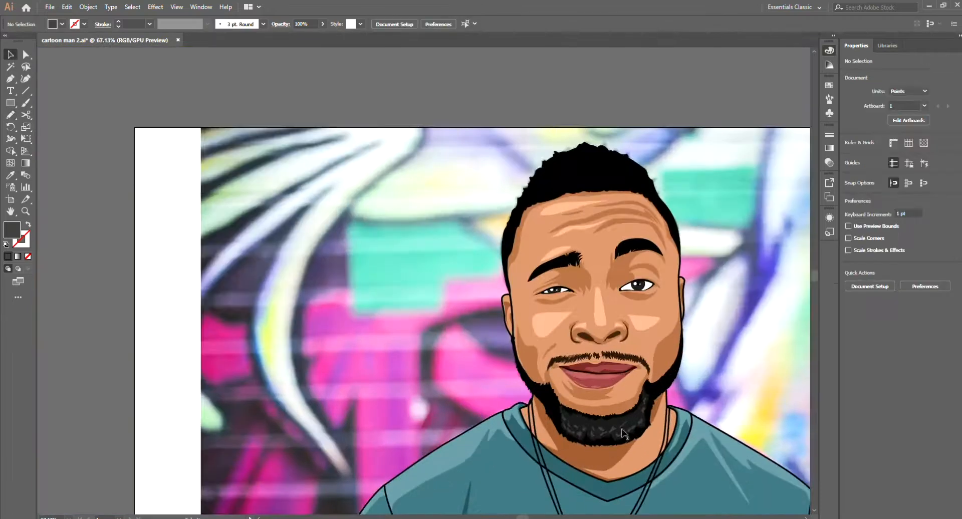
pyautogui.click(630, 429)
pyautogui.click(752, 23)
pyautogui.hotkey('ctrl', 'shift', 'a')
pyautogui.scroll(-5, 716, 125)
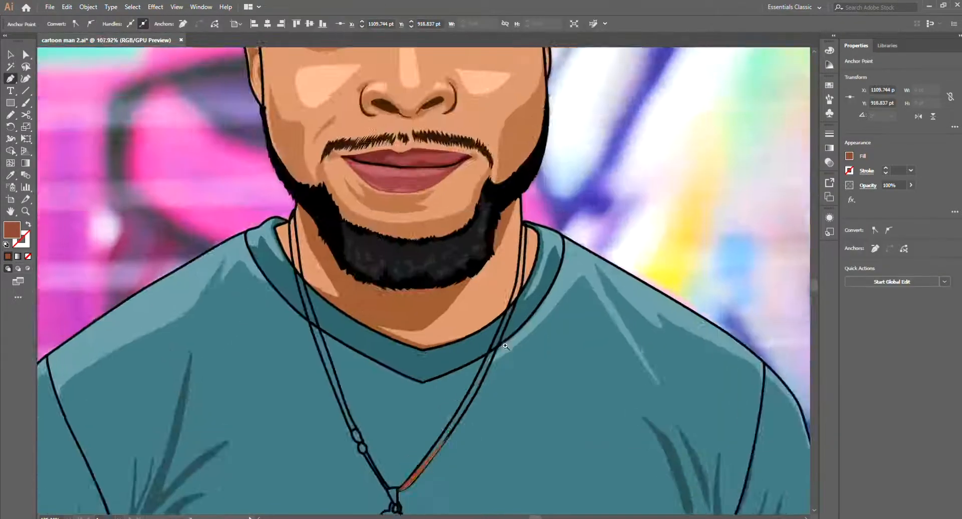
# Step: Trace the right side of the necklace cord from the neck to the pendant loop with the Pen tool
pyautogui.moveTo(505, 345); pyautogui.dragTo(532, 346)
pyautogui.moveTo(499, 337)
pyautogui.mouseDown()
pyautogui.moveTo(532, 256)
pyautogui.moveTo(532, 224)
pyautogui.mouseUp()
pyautogui.moveTo(504, 271); pyautogui.dragTo(502, 248)
pyautogui.hotkey('shift', 'x')
pyautogui.moveTo(503, 178); pyautogui.dragTo(502, 188)
pyautogui.moveTo(489, 330); pyautogui.dragTo(483, 362)
pyautogui.moveTo(483, 337); pyautogui.dragTo(566, 171)
pyautogui.moveTo(521, 339); pyautogui.dragTo(639, 172)
pyautogui.scroll(-4, 467, 455)
pyautogui.moveTo(539, 327); pyautogui.dragTo(502, 381)
pyautogui.scroll(6, 463, 419)
pyautogui.keyDown('ctrl'); pyautogui.click(466, 431); pyautogui.keyUp('ctrl')
pyautogui.keyDown('ctrl'); pyautogui.click(497, 422); pyautogui.keyUp('ctrl')
pyautogui.keyDown('ctrl'); pyautogui.click(498, 423); pyautogui.keyUp('ctrl')
# Step: Fill the right cord shape with reddish brown and no stroke, and select its upper end for point editing
pyautogui.hotkey('shift', 'x')
pyautogui.press('v')
pyautogui.click(451, 396)
pyautogui.scroll(-5, 450, 424)
pyautogui.scroll(6, 636, 166)
pyautogui.click(494, 273)
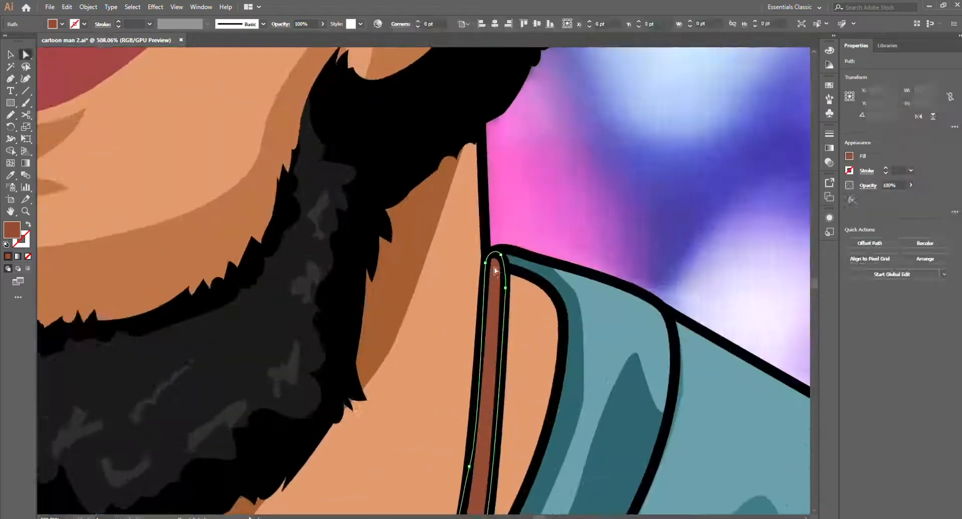
# Step: Trace the inner edge of the left necklace cord from the neck down to the bead with the reddish-brown fill
pyautogui.scroll(-6, 500, 324)
pyautogui.press('p')
pyautogui.scroll(7, 345, 195)
pyautogui.click(429, 214)
pyautogui.moveTo(443, 159); pyautogui.dragTo(449, 150)
pyautogui.moveTo(458, 191); pyautogui.dragTo(458, 223)
pyautogui.moveTo(498, 504); pyautogui.dragTo(442, 372)
pyautogui.moveTo(451, 116); pyautogui.dragTo(457, 140)
pyautogui.moveTo(496, 267); pyautogui.dragTo(501, 285)
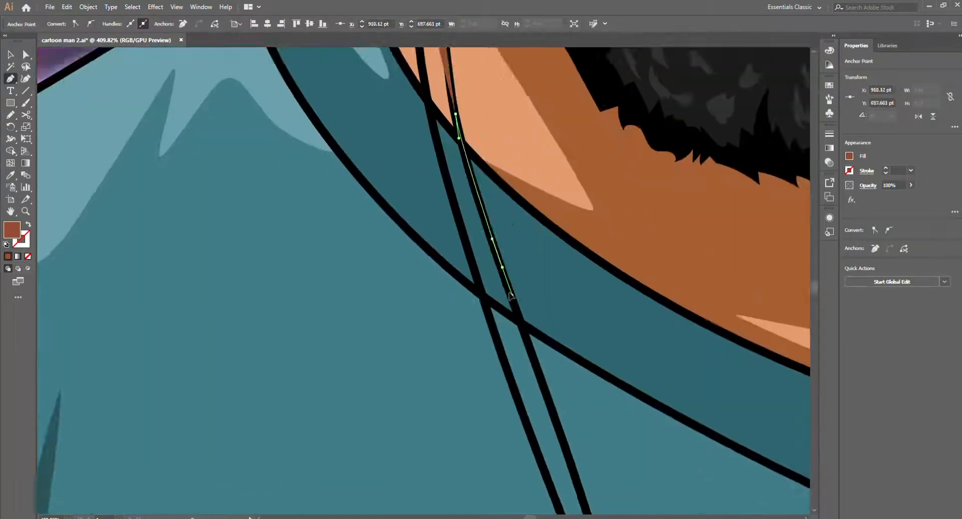
pyautogui.moveTo(506, 451); pyautogui.dragTo(442, 221)
pyautogui.moveTo(536, 333); pyautogui.dragTo(545, 371)
pyautogui.moveTo(578, 442); pyautogui.dragTo(586, 459)
pyautogui.click(567, 403)
# Step: Close the left cord shape by tracing its outer edge from the bead back up to the neck
pyautogui.scroll(-3, 567, 381)
pyautogui.scroll(4, 607, 376)
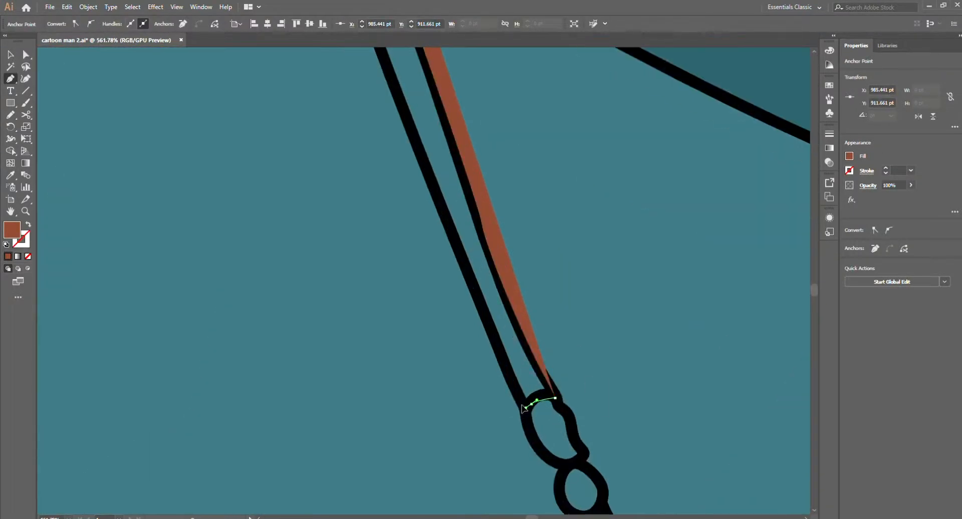
pyautogui.scroll(-2, 517, 331)
pyautogui.click(453, 232)
pyautogui.moveTo(400, 100); pyautogui.dragTo(476, 431)
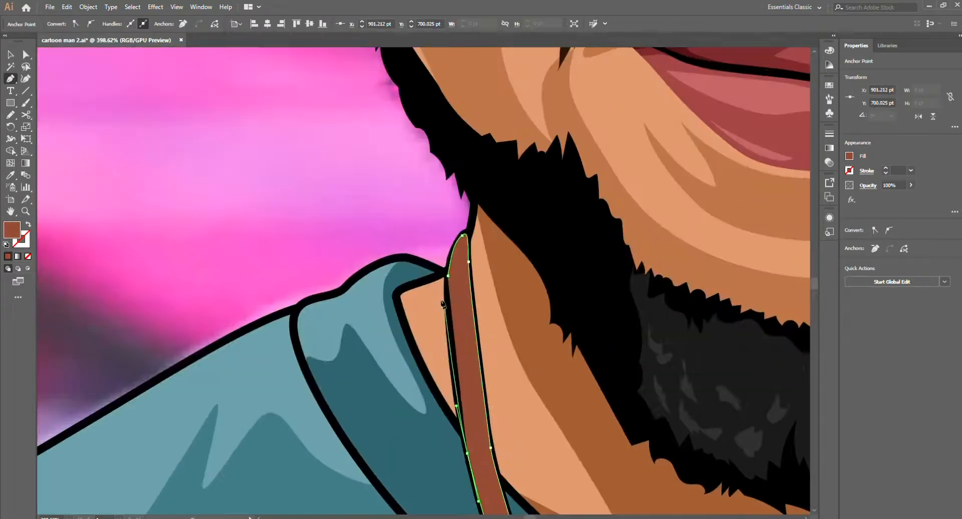
pyautogui.click(462, 232)
pyautogui.hotkey('ctrl', 'shift', 'a')
# Step: Draw the short reddish-brown cord segment between the beads and the pendant loop and send it behind the outline
pyautogui.scroll(-2, 473, 233)
pyautogui.scroll(-3, 464, 283)
pyautogui.scroll(5, 458, 388)
pyautogui.moveTo(546, 440); pyautogui.dragTo(562, 448)
pyautogui.moveTo(505, 370); pyautogui.dragTo(530, 422)
pyautogui.click(502, 377)
pyautogui.click(490, 381)
pyautogui.press('v')
pyautogui.hotkey('ctrl', '[')
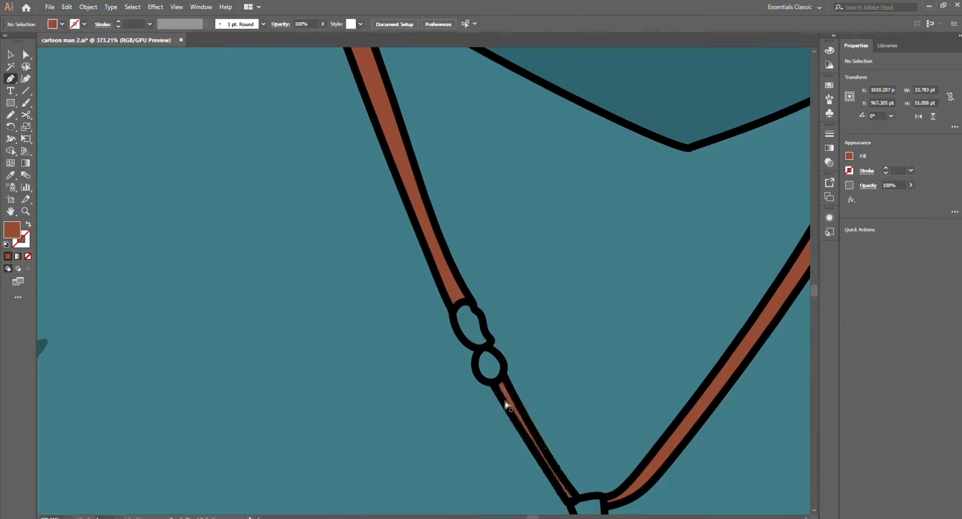
pyautogui.click(550, 494)
# Step: Draw the tapered pendant loop below the cords with a grey fill and no stroke
pyautogui.scroll(-5, 519, 354)
pyautogui.press('p')
pyautogui.scroll(5, 540, 402)
pyautogui.moveTo(595, 397); pyautogui.dragTo(530, 399)
pyautogui.scroll(3, 451, 383)
pyautogui.click(446, 380)
pyautogui.moveTo(472, 357); pyautogui.dragTo(523, 371)
pyautogui.moveTo(523, 451); pyautogui.dragTo(532, 355)
pyautogui.moveTo(526, 361); pyautogui.dragTo(529, 257)
pyautogui.click(526, 279)
# Step: Trace the pendant ring and the Africa-shaped pendant as one path along the black outline
pyautogui.moveTo(514, 310)
pyautogui.mouseDown()
pyautogui.moveTo(515, 326)
pyautogui.moveTo(549, 328)
pyautogui.mouseUp()
pyautogui.moveTo(551, 292); pyautogui.dragTo(546, 270)
pyautogui.moveTo(546, 231); pyautogui.dragTo(550, 245)
pyautogui.click(600, 369)
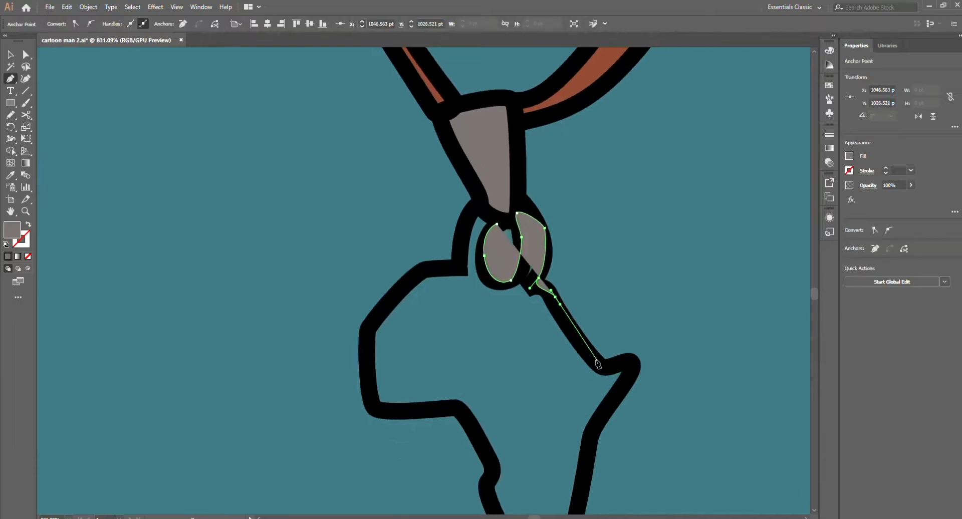
pyautogui.moveTo(618, 378); pyautogui.dragTo(606, 415)
pyautogui.moveTo(452, 262); pyautogui.dragTo(437, 261)
pyautogui.moveTo(414, 249); pyautogui.dragTo(412, 236)
pyautogui.moveTo(415, 197); pyautogui.dragTo(385, 257)
pyautogui.moveTo(384, 255); pyautogui.dragTo(387, 244)
pyautogui.moveTo(418, 205); pyautogui.dragTo(426, 198)
# Step: Close the pendant path at the ring and fill it with grey and no stroke
pyautogui.hotkey('shift', 'x')
pyautogui.moveTo(459, 186); pyautogui.dragTo(468, 186)
pyautogui.moveTo(450, 219); pyautogui.dragTo(451, 215)
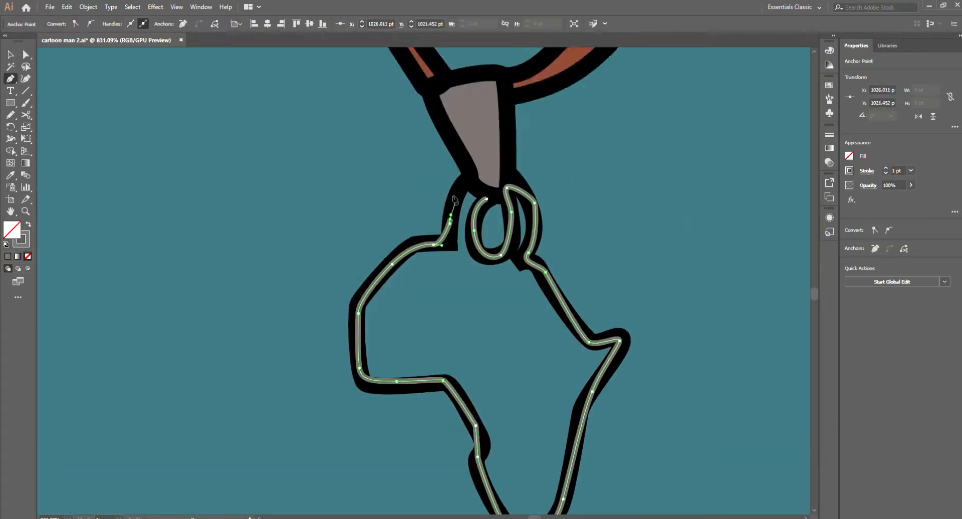
pyautogui.hotkey('shift', 'x')
pyautogui.scroll(-5, 472, 300)
pyautogui.keyDown('ctrl'); pyautogui.click(462, 438); pyautogui.keyUp('ctrl')
pyautogui.press('v')
pyautogui.scroll(-6, 462, 438)
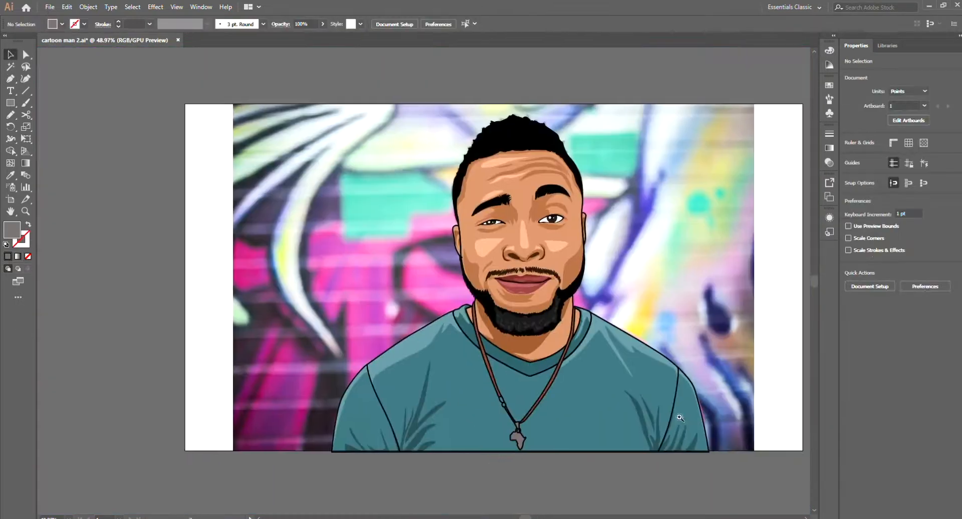
# Step: Make a black compound path from the necklace shape, offset slightly downward, as its shadow
pyautogui.moveTo(678, 416); pyautogui.dragTo(631, 418)
pyautogui.moveTo(632, 417); pyautogui.dragTo(408, 298)
pyautogui.scroll(3, 520, 403)
pyautogui.press('Return')
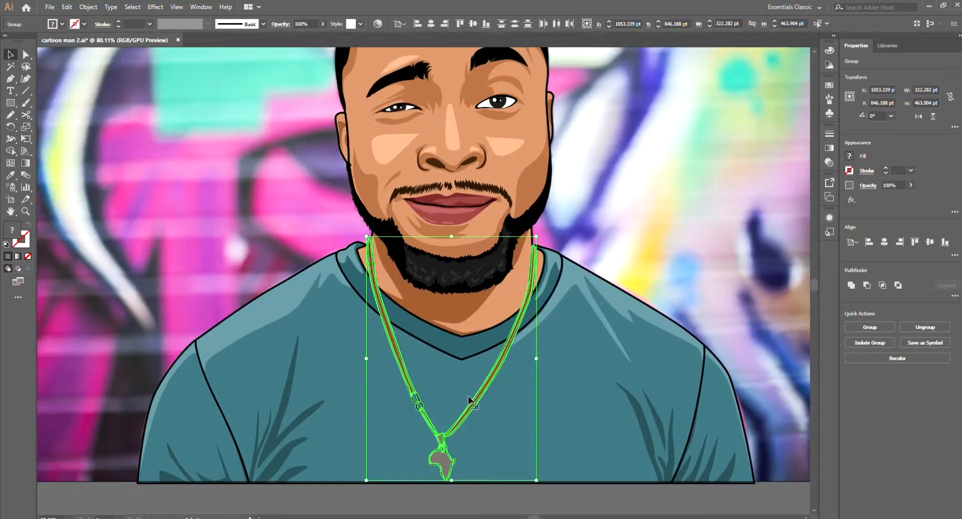
pyautogui.scroll(3, 472, 405)
pyautogui.hotkey('ctrl', 'shift', 'a')
pyautogui.click(474, 410)
pyautogui.hotkey('ctrl', '8')
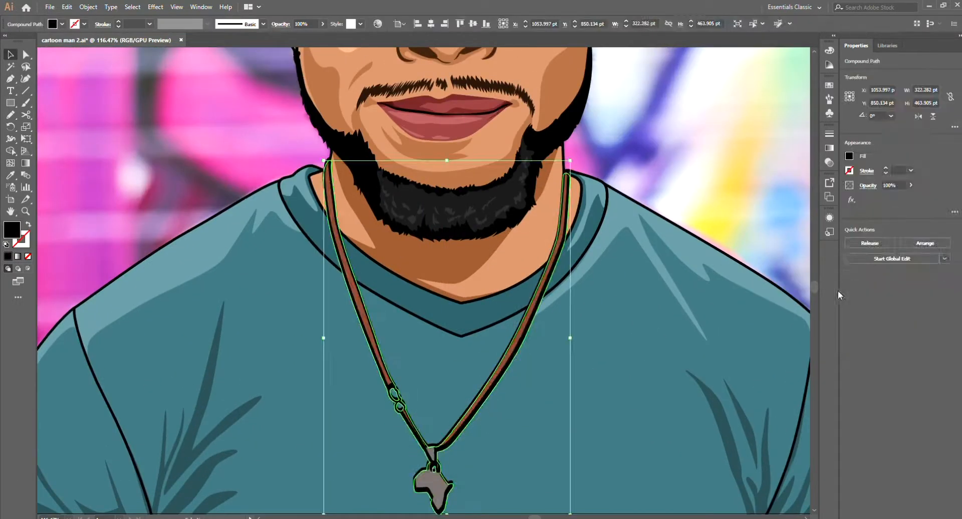
# Step: Try the necklace shadow at 20% and 30% opacity
pyautogui.hotkey('ctrl', 'shift', 'a')
pyautogui.scroll(4, 391, 451)
pyautogui.click(494, 422)
pyautogui.scroll(-3, 387, 437)
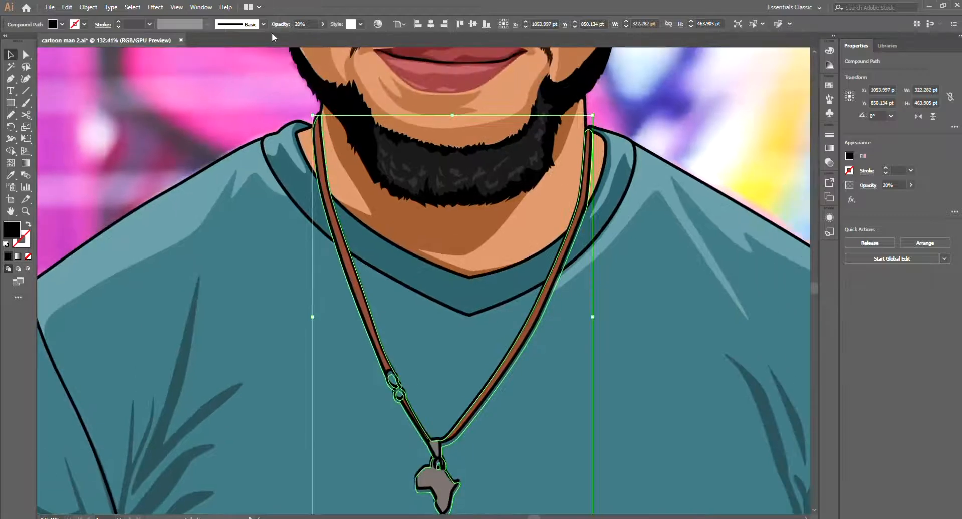
pyautogui.scroll(-4, 563, 382)
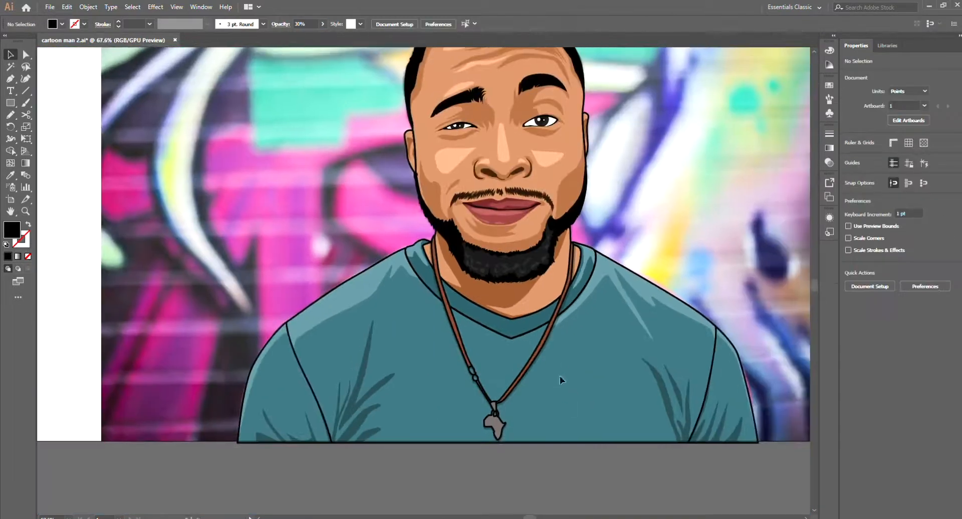
# Step: Widen the necklace shadow to about 328 pt and set its opacity to 25%
pyautogui.scroll(3, 427, 277)
pyautogui.write('100')
pyautogui.press('Return')
pyautogui.scroll(4, 460, 357)
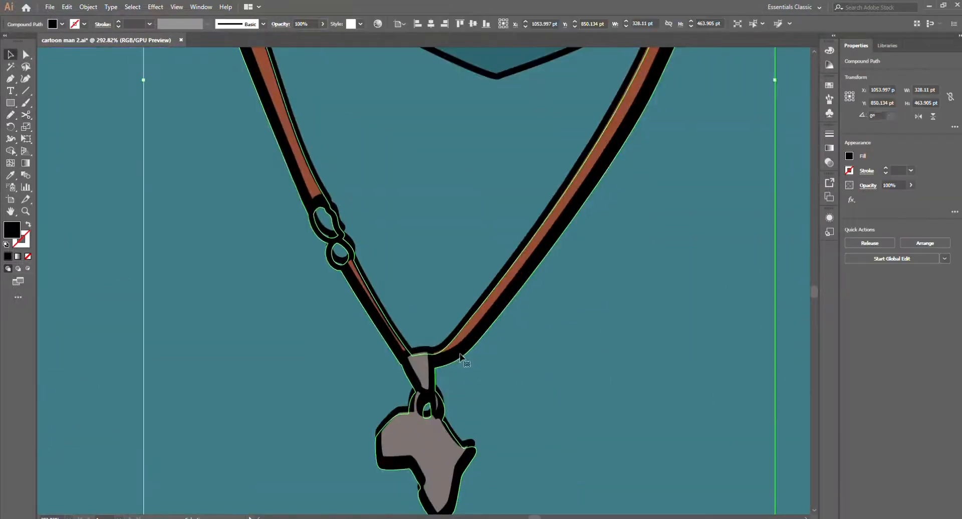
pyautogui.write('25')
pyautogui.press('Return')
pyautogui.click(603, 354)
pyautogui.scroll(-5, 603, 353)
pyautogui.scroll(4, 543, 279)
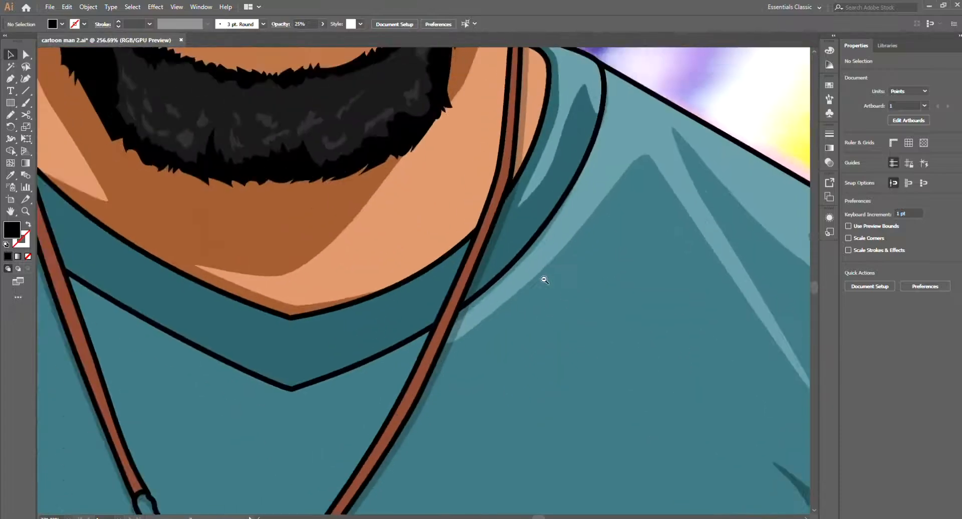
# Step: Pick up the light peach fill of the skin highlights for new highlight shapes
pyautogui.scroll(-5, 542, 339)
pyautogui.scroll(-3, 542, 339)
pyautogui.scroll(4, 538, 219)
pyautogui.press('p')
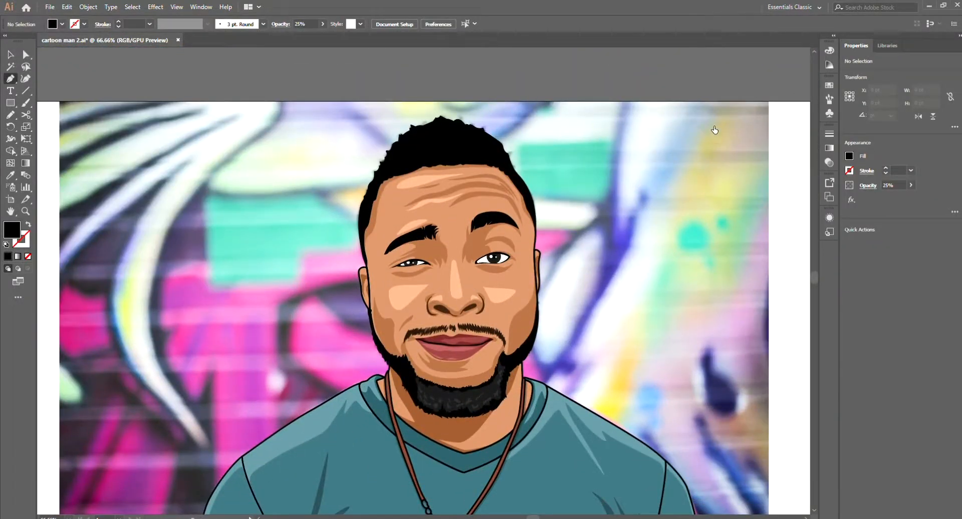
pyautogui.scroll(4, 455, 303)
pyautogui.press('v')
pyautogui.click(460, 296)
pyautogui.press('p')
# Step: Draw a narrow light peach highlight along the right edge of the neck, from the beard down beside the necklace cord
pyautogui.scroll(-3, 459, 300)
pyautogui.scroll(3, 481, 321)
pyautogui.scroll(-5, 505, 366)
pyautogui.scroll(5, 526, 351)
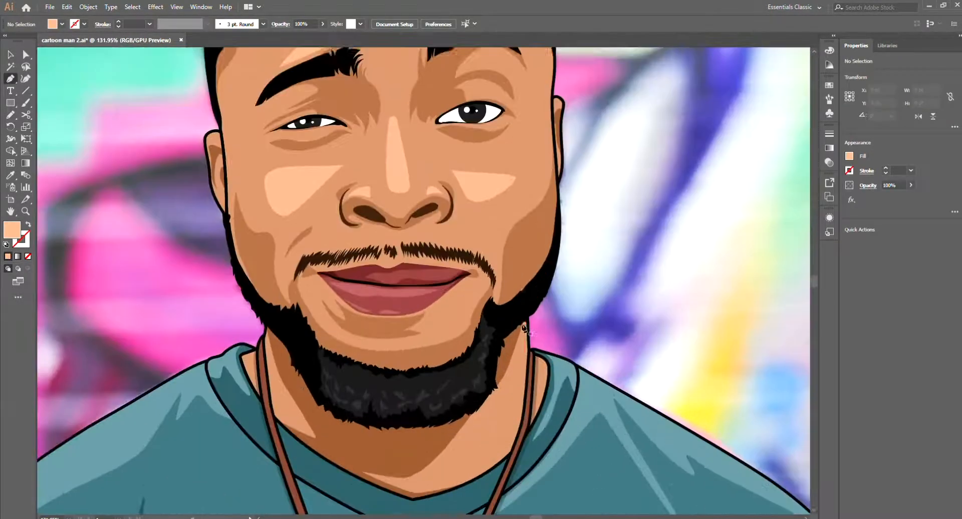
pyautogui.click(525, 324)
pyautogui.moveTo(526, 324); pyautogui.dragTo(541, 269)
pyautogui.scroll(4, 535, 275)
pyautogui.click(546, 313)
pyautogui.click(539, 386)
pyautogui.click(525, 441)
pyautogui.click(513, 459)
pyautogui.moveTo(529, 371); pyautogui.dragTo(531, 344)
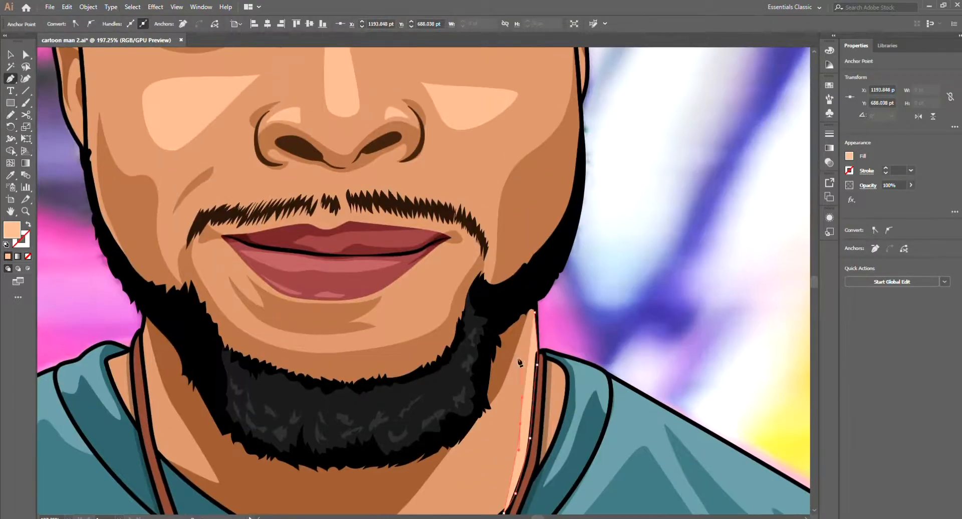
pyautogui.press('v')
pyautogui.click(589, 289)
# Step: Draw a small light peach highlight on the skin between the left side of the collar and the necklace cord
pyautogui.scroll(-5, 587, 287)
pyautogui.press('p')
pyautogui.scroll(6, 426, 300)
pyautogui.moveTo(497, 432); pyautogui.dragTo(488, 409)
pyautogui.moveTo(485, 379); pyautogui.dragTo(490, 370)
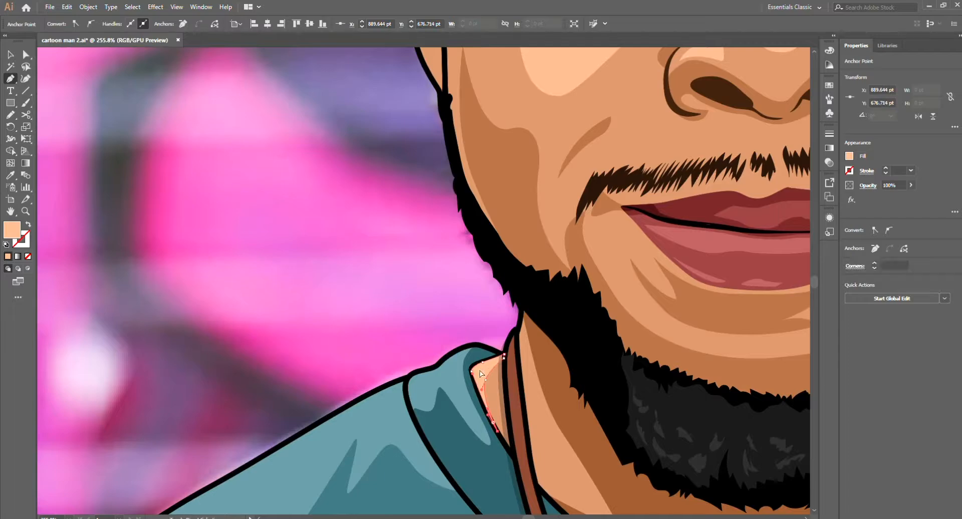
pyautogui.press('v')
pyautogui.click(657, 378)
# Step: Save the portrait document
pyautogui.moveTo(657, 366); pyautogui.dragTo(365, 462)
pyautogui.click(366, 461)
pyautogui.moveTo(762, 381); pyautogui.dragTo(601, 407)
pyautogui.hotkey('ctrl', 's')
# Step: Delete the background photo from behind the portrait
pyautogui.press('p')
pyautogui.moveTo(477, 373); pyautogui.dragTo(538, 338)
pyautogui.press('v')
pyautogui.moveTo(637, 330); pyautogui.dragTo(626, 282)
pyautogui.moveTo(416, 349); pyautogui.dragTo(370, 358)
pyautogui.click(571, 321)
pyautogui.press('Delete')
pyautogui.moveTo(617, 316); pyautogui.dragTo(609, 363)
# Step: Try clearing all the portrait artwork from the artboard
pyautogui.hotkey('ctrl', 'a')
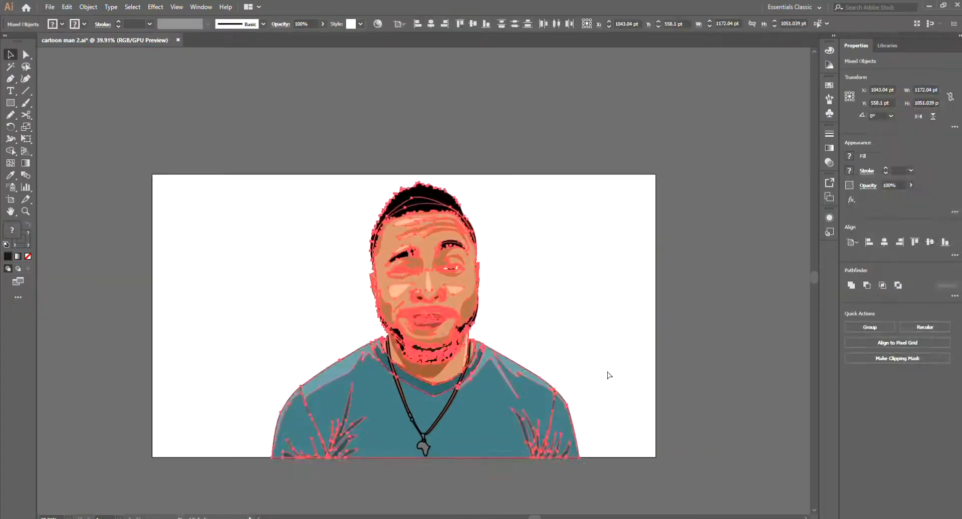
pyautogui.press('Delete')
pyautogui.hotkey('ctrl', 'y')
pyautogui.hotkey('ctrl', 'y')
pyautogui.hotkey('ctrl', 'z')
pyautogui.click(658, 336)
pyautogui.moveTo(532, 404); pyautogui.dragTo(605, 401)
pyautogui.click(605, 401)
pyautogui.hotkey('shift', 'Left')
pyautogui.hotkey('shift', 'Left')
pyautogui.hotkey('shift', 'Left')
pyautogui.hotkey('shift', 'Left')
pyautogui.hotkey('shift', 'Left')
pyautogui.hotkey('shift', 'Left')
pyautogui.hotkey('shift', 'Left')
pyautogui.hotkey('shift', 'Left')
pyautogui.hotkey('shift', 'Left')
pyautogui.hotkey('shift', 'Left')
pyautogui.click(634, 334)
pyautogui.moveTo(448, 226); pyautogui.dragTo(521, 361)
pyautogui.press('p')
pyautogui.moveTo(521, 363); pyautogui.dragTo(541, 345)
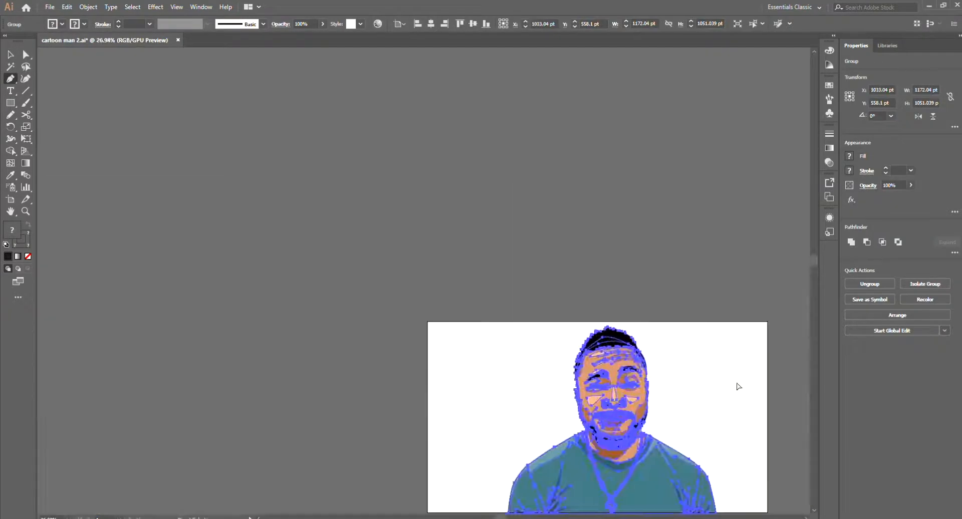
pyautogui.press('Delete')
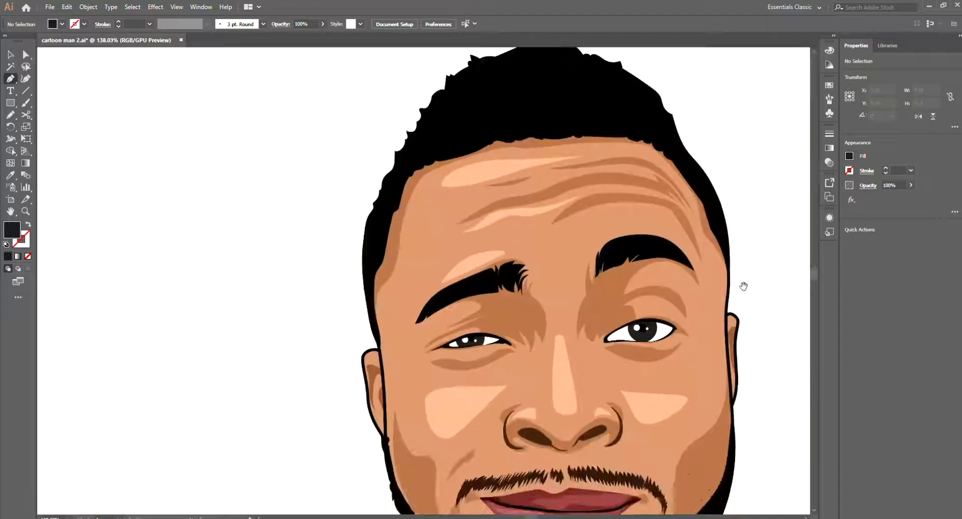
pyautogui.moveTo(743, 286); pyautogui.dragTo(687, 345)
pyautogui.hotkey('ctrl', 'shift', 'w')
# Step: In outline view, trace one mauve shape sampled from the photo that spans the inner corners of both eyes
pyautogui.hotkey('ctrl', 'y')
pyautogui.scroll(4, 566, 393)
pyautogui.press('i')
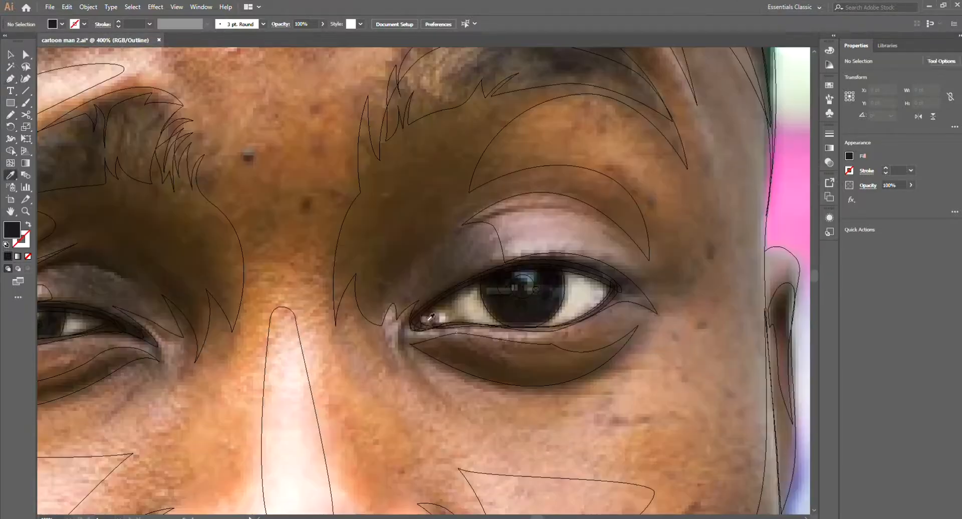
pyautogui.moveTo(328, 310); pyautogui.dragTo(277, 308)
pyautogui.moveTo(277, 307); pyautogui.dragTo(398, 349)
pyautogui.moveTo(260, 329); pyautogui.dragTo(242, 329)
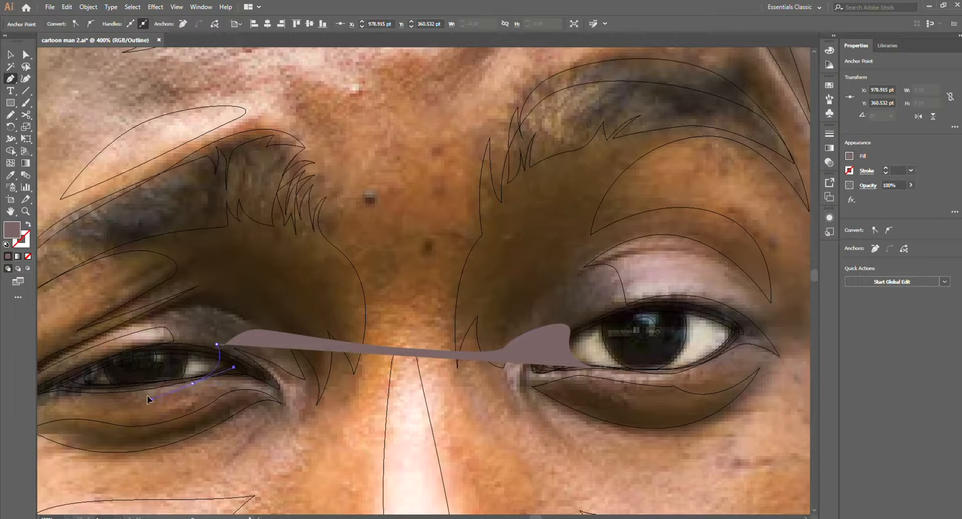
pyautogui.click(407, 452)
pyautogui.click(559, 420)
pyautogui.click(592, 368)
# Step: Trim the traced shape to the inner corners of both eyes and recolour the pieces reddish brown
pyautogui.hotkey('ctrl', 'y')
pyautogui.keyDown('ctrl'); pyautogui.keyDown('shift'); pyautogui.click(588, 347); pyautogui.keyUp('shift'); pyautogui.keyUp('ctrl')
pyautogui.keyDown('ctrl'); pyautogui.keyDown('shift'); pyautogui.click(198, 360); pyautogui.keyUp('shift'); pyautogui.keyUp('ctrl')
pyautogui.keyDown('alt'); pyautogui.click(434, 422); pyautogui.keyUp('alt')
pyautogui.click(566, 359)
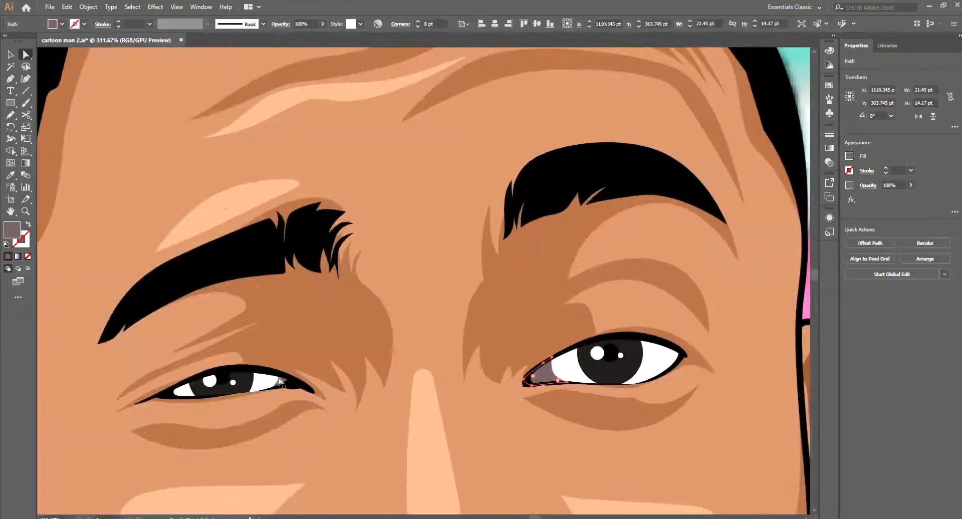
pyautogui.keyDown('shift'); pyautogui.click(281, 382); pyautogui.keyUp('shift')
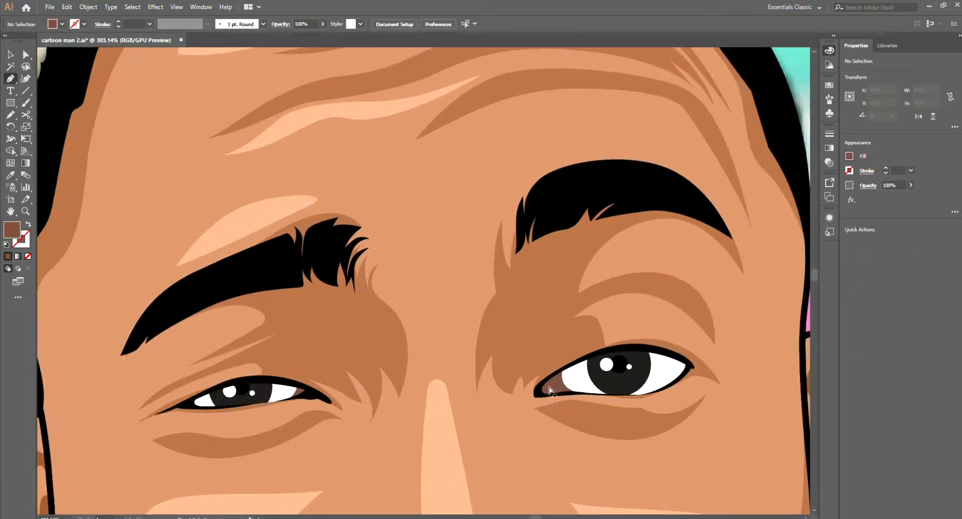
# Step: Draw a small shadow shape over the reddish-brown inner corner of the wider eye and fill it darker brown
pyautogui.scroll(4, 539, 404)
pyautogui.click(540, 388)
pyautogui.moveTo(558, 373); pyautogui.dragTo(560, 379)
pyautogui.click(570, 386)
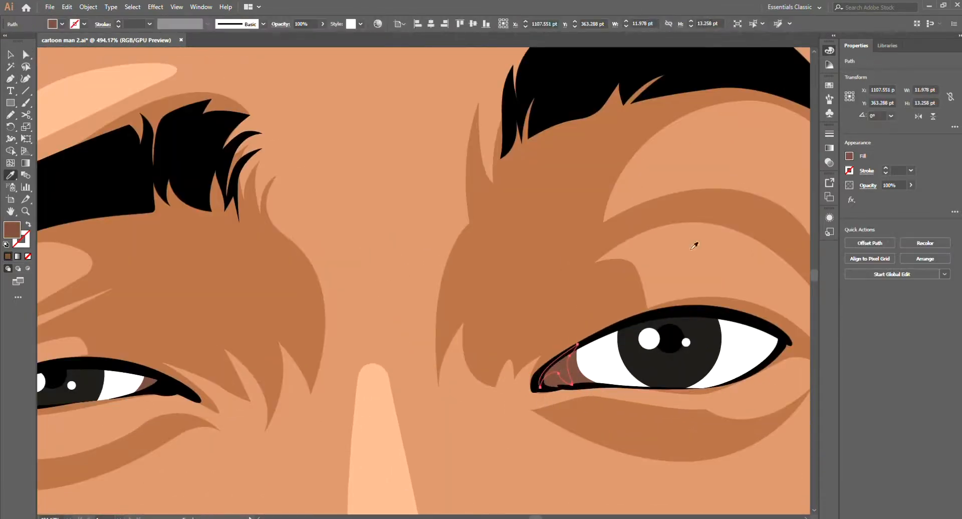
pyautogui.hotkey('ctrl', 'shift', 'a')
# Step: Refine the reddish-brown shape in the inner corner of the narrower eye
pyautogui.scroll(-5, 717, 375)
pyautogui.scroll(7, 414, 377)
pyautogui.press('p')
pyautogui.moveTo(447, 369); pyautogui.dragTo(445, 374)
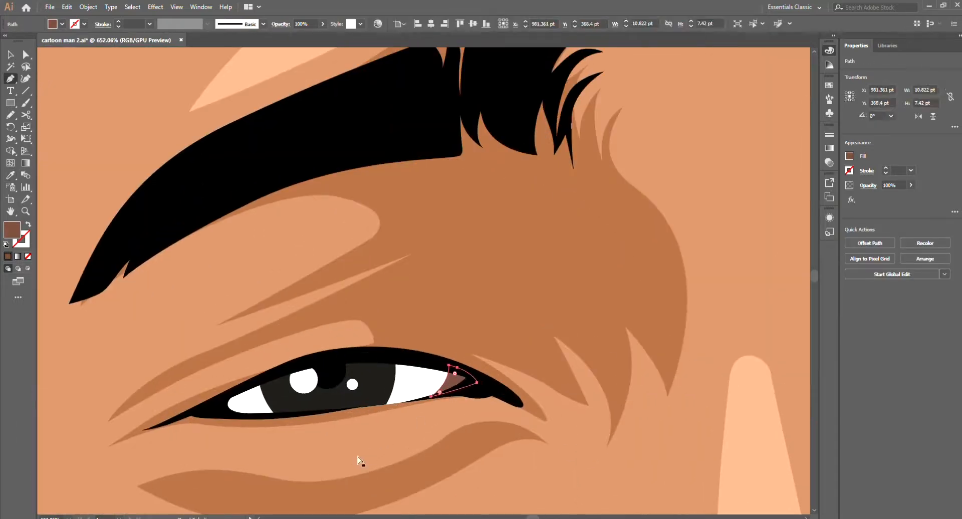
pyautogui.hotkey('ctrl', 'shift', 'a')
# Step: Sample the dark brown corner shadow and draw a matching shadow shape in the narrower eye's inner corner
pyautogui.scroll(-5, 505, 373)
pyautogui.press('i')
pyautogui.click(698, 369)
pyautogui.press('p')
pyautogui.scroll(7, 491, 373)
pyautogui.moveTo(527, 367); pyautogui.dragTo(533, 374)
pyautogui.moveTo(532, 386); pyautogui.dragTo(530, 390)
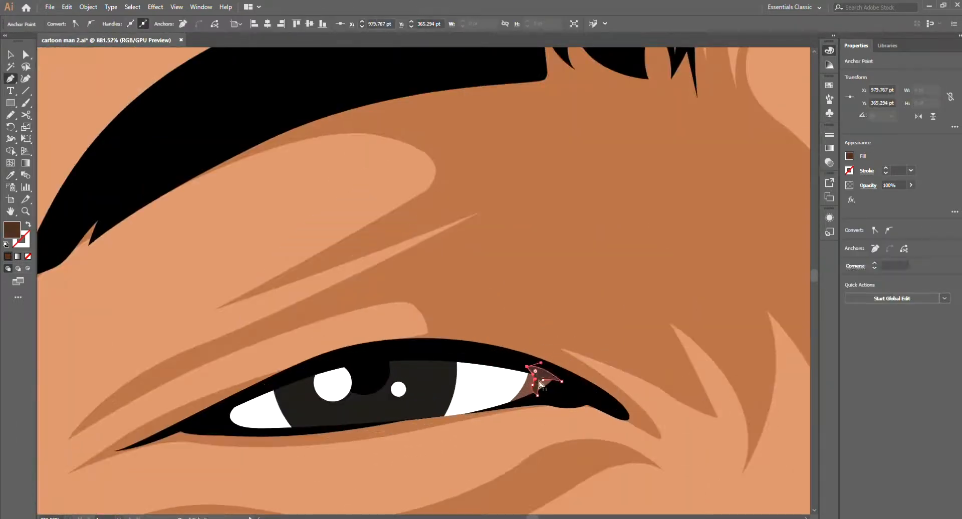
pyautogui.hotkey('ctrl', 'shift', 'a')
# Step: Draw one large white-stroked, unfilled path looping over the upper halves of both eyes as the base for eyeball shadows
pyautogui.scroll(-5, 577, 408)
pyautogui.moveTo(521, 411); pyautogui.dragTo(522, 388)
pyautogui.moveTo(593, 366)
pyautogui.mouseDown()
pyautogui.moveTo(651, 358)
pyautogui.moveTo(671, 313)
pyautogui.mouseUp()
pyautogui.click(672, 397)
pyautogui.moveTo(518, 312); pyautogui.dragTo(434, 376)
pyautogui.moveTo(450, 469); pyautogui.dragTo(501, 467)
pyautogui.moveTo(362, 425); pyautogui.dragTo(629, 417)
pyautogui.moveTo(520, 353); pyautogui.dragTo(446, 295)
pyautogui.click(299, 420)
pyautogui.hotkey('shift', 'x')
pyautogui.moveTo(439, 391); pyautogui.dragTo(440, 413)
pyautogui.moveTo(501, 450); pyautogui.dragTo(434, 408)
pyautogui.moveTo(428, 440); pyautogui.dragTo(499, 452)
pyautogui.moveTo(663, 454); pyautogui.dragTo(681, 442)
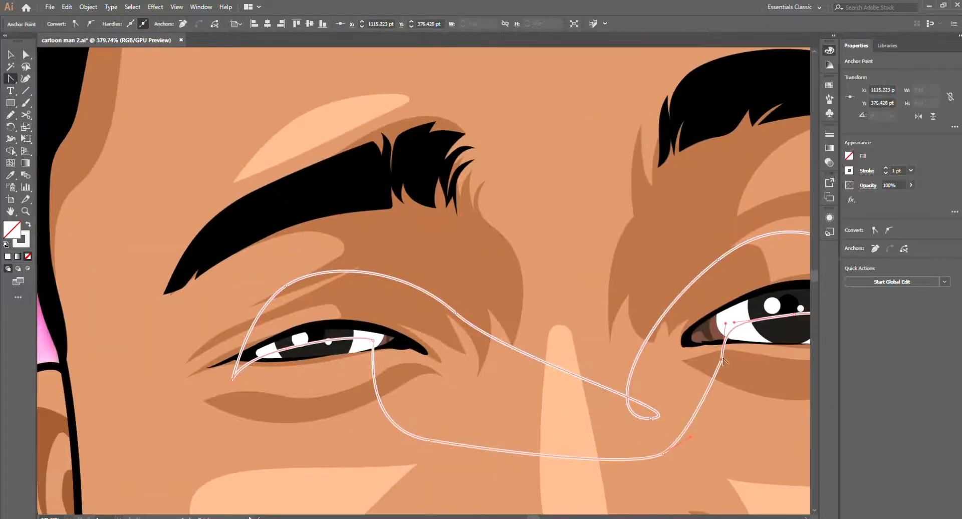
# Step: Give the looping path a white fill without stroke and cut it to the eye openings with the Shape Builder
pyautogui.hotkey('shift', 'x')
pyautogui.keyDown('ctrl'); pyautogui.click(737, 334); pyautogui.keyUp('ctrl')
pyautogui.keyDown('ctrl'); pyautogui.keyDown('shift'); pyautogui.click(636, 409); pyautogui.keyUp('shift'); pyautogui.keyUp('ctrl')
pyautogui.keyDown('ctrl'); pyautogui.keyDown('shift'); pyautogui.click(363, 346); pyautogui.keyUp('shift'); pyautogui.keyUp('ctrl')
pyautogui.hotkey('shift', 'm')
pyautogui.keyDown('alt'); pyautogui.click(542, 417); pyautogui.keyUp('alt')
pyautogui.keyDown('ctrl'); pyautogui.click(710, 334); pyautogui.keyUp('ctrl')
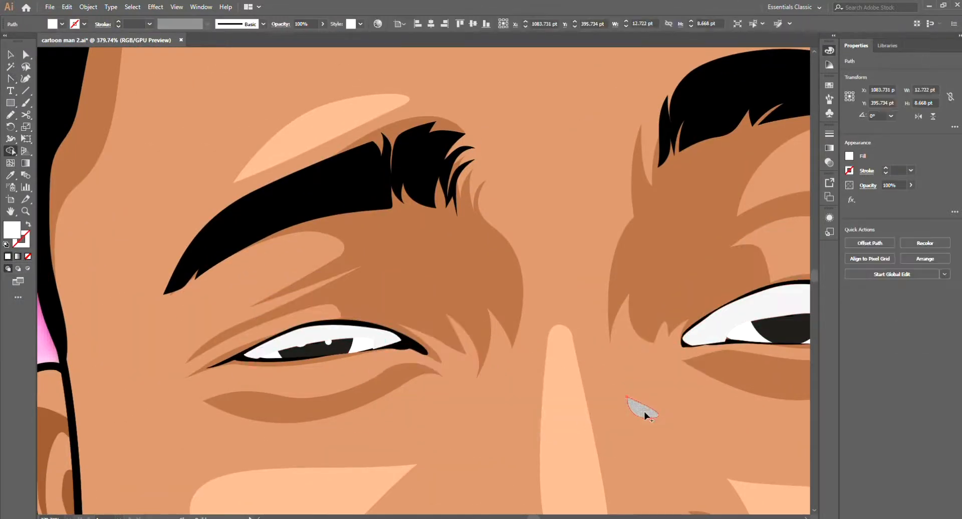
# Step: Clean up the leftover fragment beside the nose and send the eyeball shadow shapes behind the irises
pyautogui.press('a')
pyautogui.hotkey('ctrl', '[')
pyautogui.hotkey('ctrl', '[')
pyautogui.hotkey('ctrl', '[')
pyautogui.hotkey('ctrl', 'shift', 'a')
# Step: Recolour the shadow shapes on the whites of both eyes pale lavender
pyautogui.scroll(-5, 680, 425)
pyautogui.scroll(3, 641, 450)
pyautogui.click(604, 407)
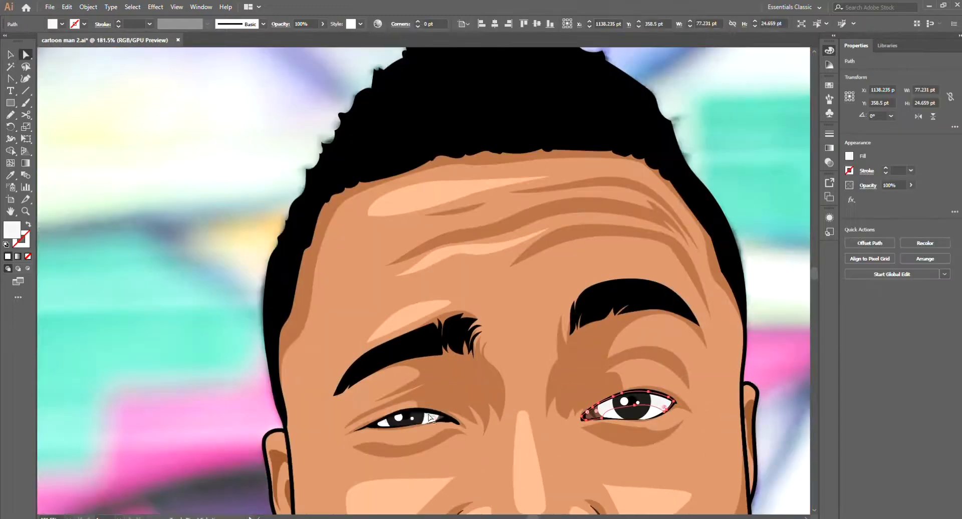
pyautogui.click(772, 98)
# Step: Select the irises of both eyes and recolour them a slightly lighter dark grey
pyautogui.press('v')
pyautogui.scroll(-3, 554, 368)
pyautogui.scroll(5, 601, 413)
pyautogui.click(610, 338)
pyautogui.click(739, 94)
pyautogui.hotkey('ctrl', 'shift', 'a')
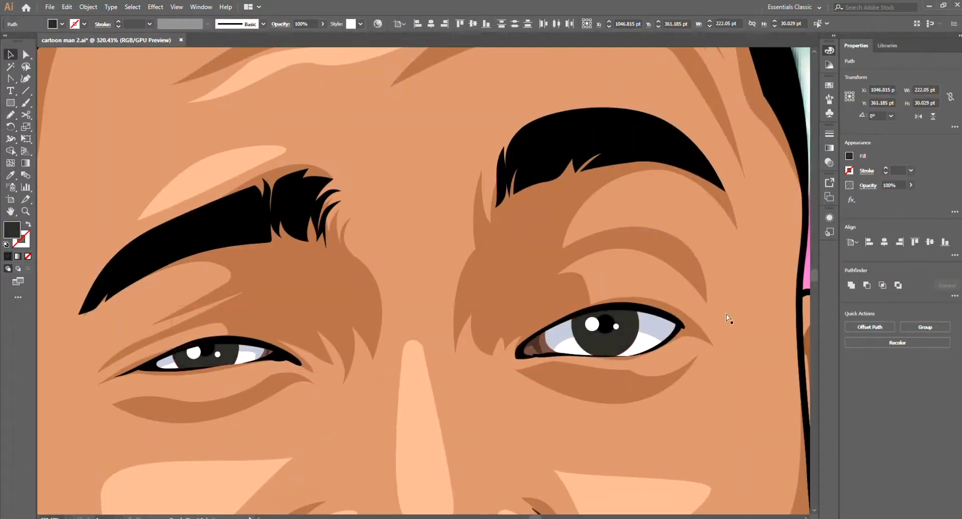
# Step: Draw curved highlight shapes across the lower part of both irises with the Pen tool
pyautogui.scroll(-3, 651, 361)
pyautogui.scroll(5, 634, 340)
pyautogui.press('p')
pyautogui.click(585, 408)
pyautogui.click(620, 414)
pyautogui.click(652, 393)
pyautogui.moveTo(592, 416); pyautogui.dragTo(729, 349)
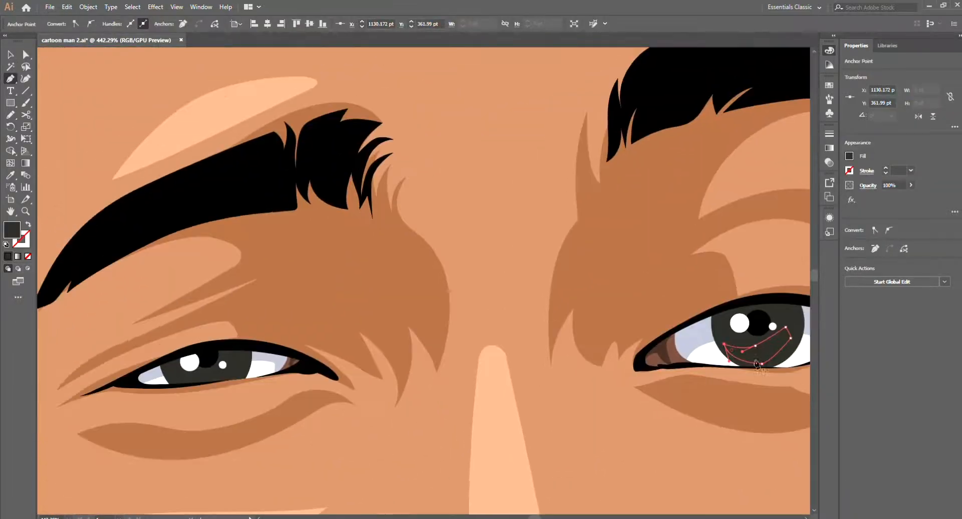
pyautogui.click(171, 377)
pyautogui.click(232, 359)
pyautogui.click(170, 377)
# Step: Recolour the highlight shapes on both irises a lighter warm grey than the iris
pyautogui.hotkey('shift', 'n')
pyautogui.press('v')
pyautogui.hotkey('ctrl', 'shift', 'a')
pyautogui.click(759, 353)
pyautogui.keyDown('shift'); pyautogui.click(207, 386); pyautogui.keyUp('shift')
pyautogui.click(749, 103)
pyautogui.hotkey('ctrl', 'shift', 'a')
pyautogui.click(759, 353)
pyautogui.keyDown('shift'); pyautogui.click(206, 386); pyautogui.keyUp('shift')
pyautogui.click(746, 94)
pyautogui.hotkey('ctrl', 'shift', 'a')
pyautogui.click(206, 386)
pyautogui.keyDown('shift'); pyautogui.click(240, 362); pyautogui.keyUp('shift')
pyautogui.hotkey('shift', 'n')
# Step: Trim the highlight shape to the iris of the narrower eye with the Shape Builder
pyautogui.hotkey('shift', 'm')
pyautogui.keyDown('alt'); pyautogui.click(204, 389); pyautogui.keyUp('alt')
pyautogui.press('v')
pyautogui.click(237, 369)
pyautogui.press('a')
pyautogui.press('v')
pyautogui.hotkey('ctrl', 'shift', 'a')
# Step: Check the shaded eyes against the whole portrait with nothing selected
pyautogui.moveTo(484, 410); pyautogui.dragTo(683, 431)
pyautogui.moveTo(566, 401); pyautogui.dragTo(659, 399)
pyautogui.click(659, 399)
pyautogui.hotkey('ctrl', 'shift', 'a')
pyautogui.moveTo(751, 401); pyautogui.dragTo(615, 400)
pyautogui.scroll(-2, 616, 400)
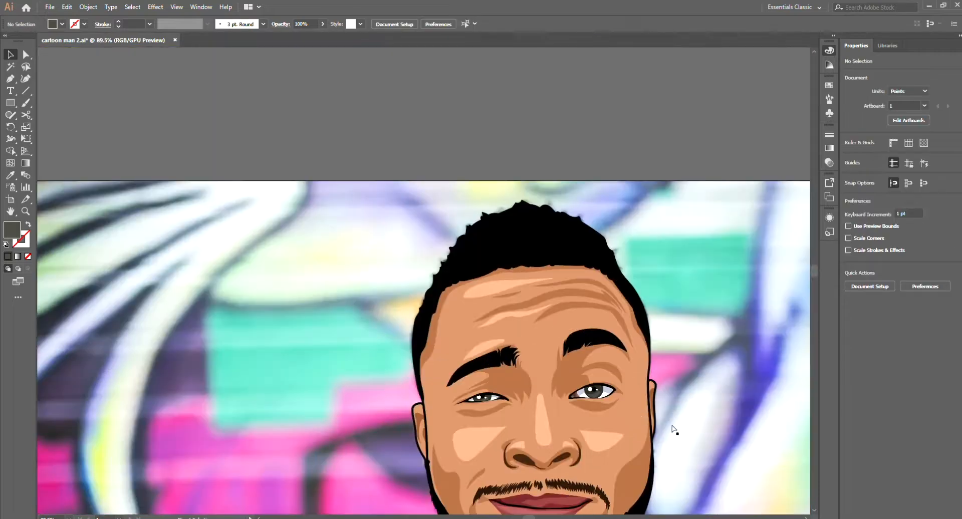
pyautogui.scroll(-3, 671, 447)
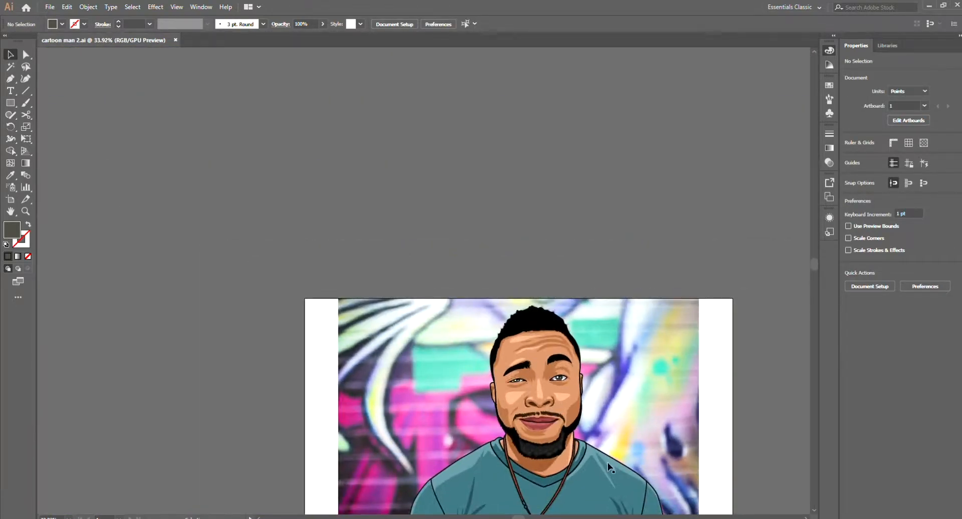
# Step: Draw a brown shadow shape directly below the lower lip with the Pen tool
pyautogui.scroll(3, 551, 423)
pyautogui.press('p')
pyautogui.scroll(3, 571, 381)
pyautogui.click(593, 423)
pyautogui.click(521, 410)
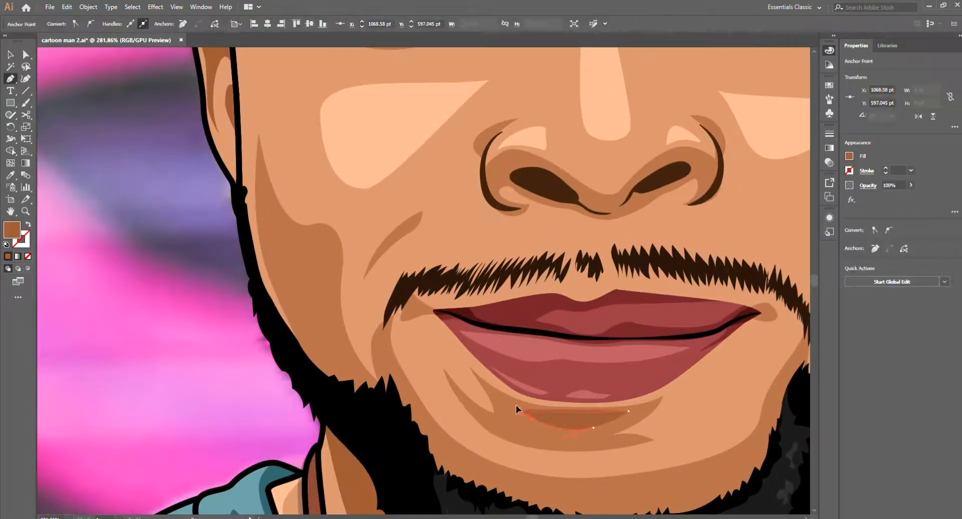
pyautogui.press('v')
pyautogui.scroll(-3, 691, 389)
pyautogui.hotkey('ctrl', 'shift', 'a')
pyautogui.moveTo(692, 389); pyautogui.dragTo(611, 426)
# Step: Match the selected facial shadow shape to the brown shadow tone with the Eyedropper
pyautogui.press('i')
pyautogui.scroll(3, 618, 374)
pyautogui.scroll(-2, 596, 361)
pyautogui.press('v')
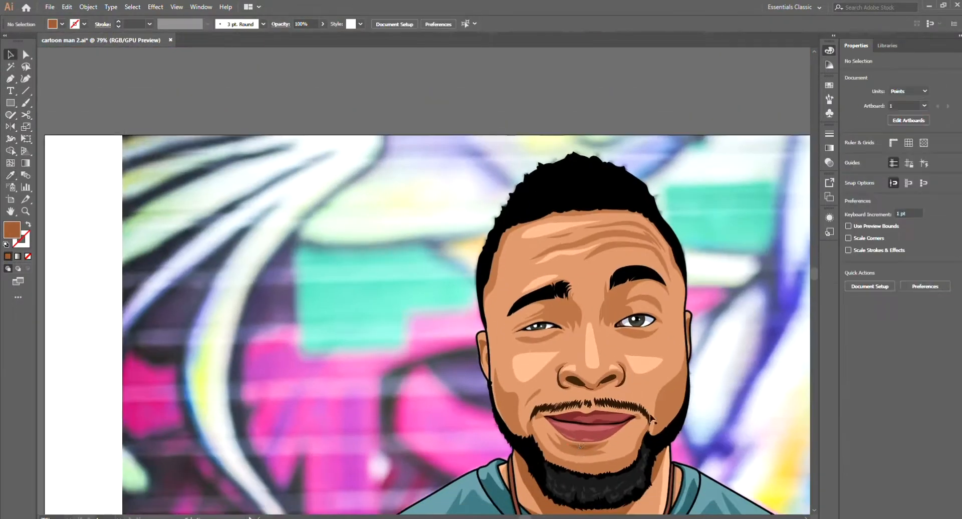
pyautogui.click(577, 382)
pyautogui.press('i')
pyautogui.click(599, 463)
pyautogui.press('v')
# Step: Remove the graffiti photo from behind the portrait
pyautogui.scroll(-3, 706, 386)
pyautogui.click(707, 387)
pyautogui.click(702, 152)
pyautogui.scroll(-2, 702, 155)
# Step: Group all the portrait shapes and centre the group horizontally on the artboard
pyautogui.hotkey('ctrl', 'a')
pyautogui.hotkey('ctrl', 'g')
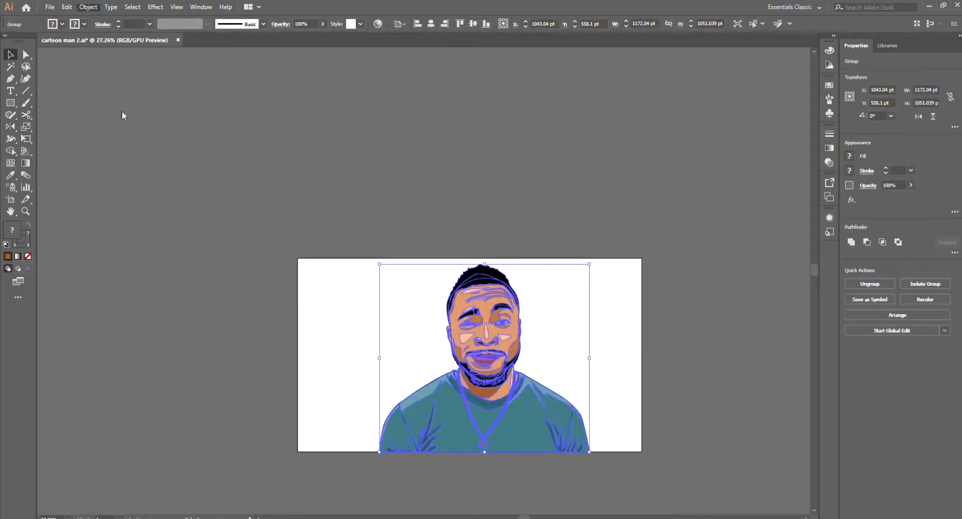
pyautogui.click(551, 192)
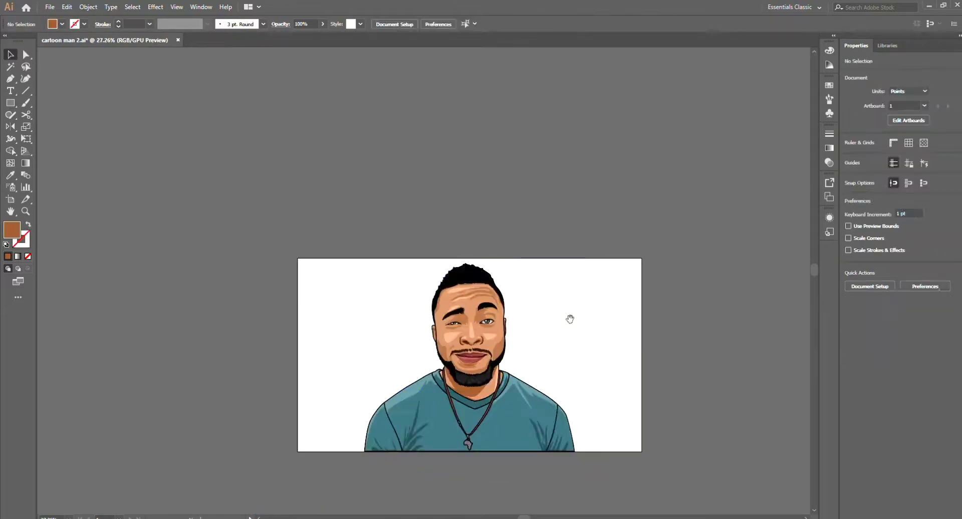
# Step: Draw a circle about 789 pt wide, centre it horizontally on the artboard and send it behind the portrait
pyautogui.scroll(5, 601, 440)
pyautogui.hotkey('ctrl', 'a')
pyautogui.click(622, 442)
pyautogui.scroll(-5, 623, 443)
pyautogui.press('l')
pyautogui.moveTo(591, 335); pyautogui.dragTo(551, 344)
pyautogui.moveTo(458, 340); pyautogui.dragTo(548, 326)
pyautogui.press('v')
pyautogui.click(430, 24)
pyautogui.hotkey('ctrl', 'shift', '[')
# Step: Fill the background circle cyan and enlarge it to about 835 pt, centred horizontally on the artboard
pyautogui.scroll(2, 581, 323)
pyautogui.press('i')
pyautogui.click(518, 346)
pyautogui.press('v')
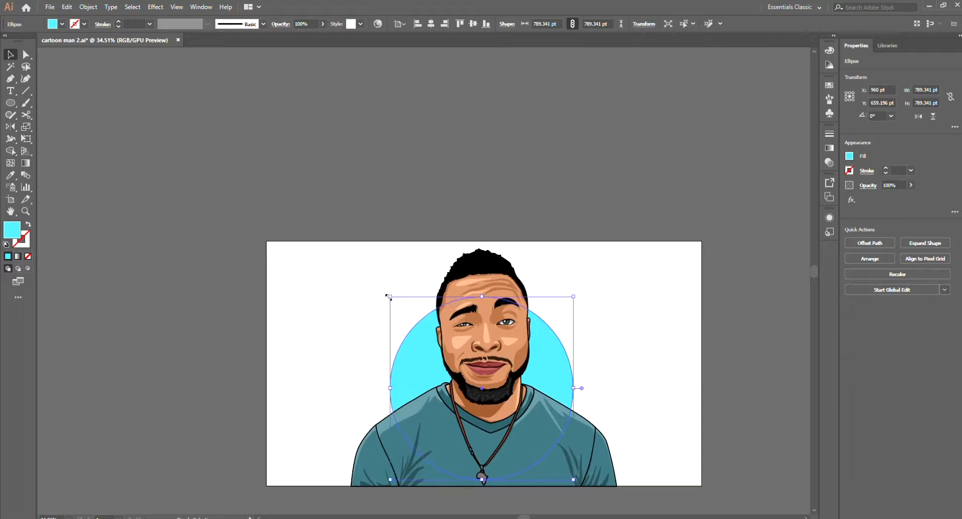
pyautogui.click(431, 23)
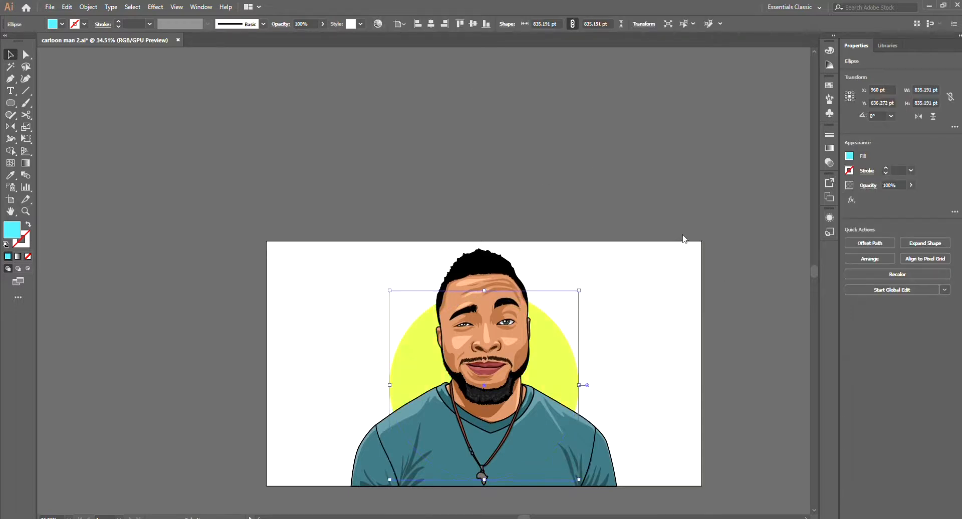
# Step: Recolour the background circle amber yellow and fine-tune its size behind the portrait
pyautogui.moveTo(717, 250); pyautogui.dragTo(719, 249)
pyautogui.click(878, 302)
pyautogui.click(591, 492)
pyautogui.moveTo(572, 387); pyautogui.dragTo(572, 389)
pyautogui.moveTo(579, 482); pyautogui.dragTo(576, 479)
pyautogui.click(634, 346)
pyautogui.scroll(-1, 633, 344)
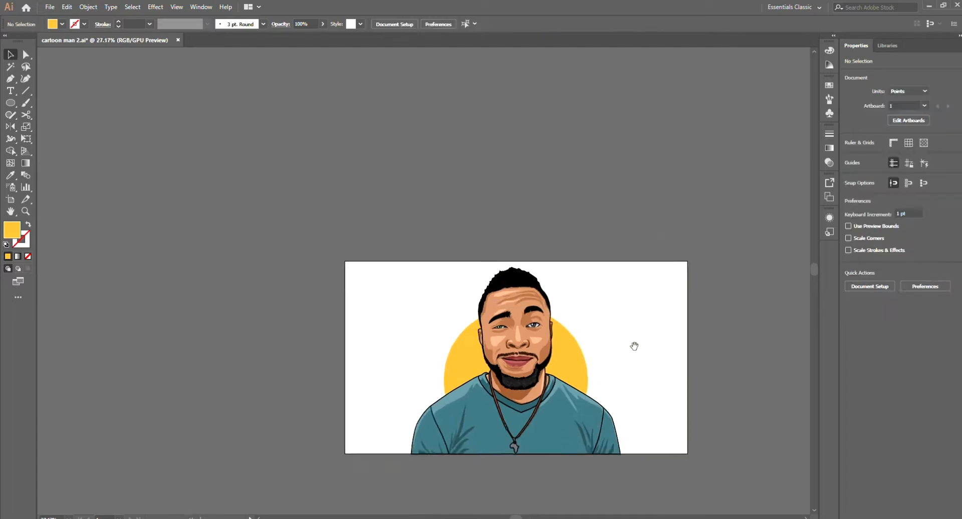
# Step: Draw a light grey highlight shape over one half of the Africa pendant with the Pen tool
pyautogui.scroll(3, 523, 439)
pyautogui.click(498, 453)
pyautogui.press('p')
pyautogui.moveTo(526, 428); pyautogui.dragTo(504, 452)
pyautogui.scroll(1, 495, 430)
pyautogui.click(475, 424)
pyautogui.hotkey('ctrl', 'z')
pyautogui.click(472, 449)
pyautogui.click(479, 432)
pyautogui.click(474, 418)
pyautogui.click(484, 408)
pyautogui.press('Return')
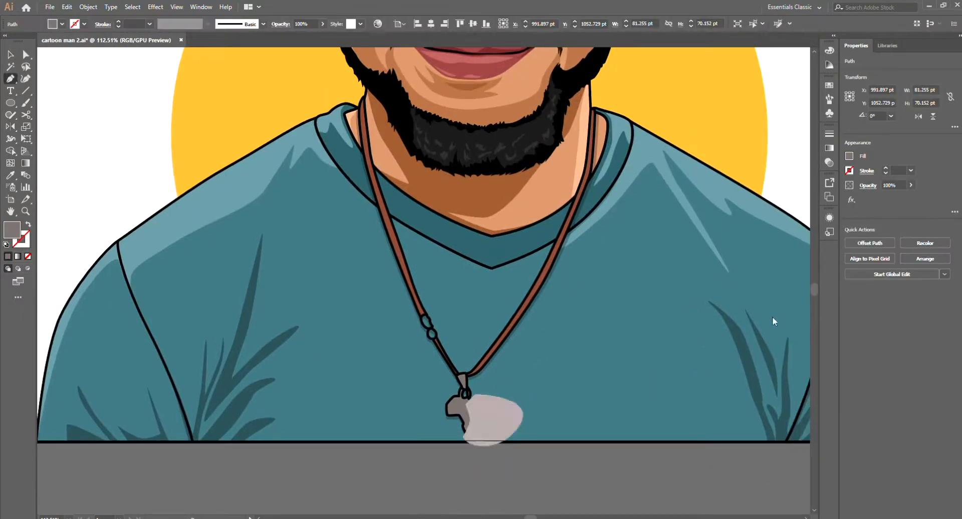
# Step: Confine the light grey highlight to the outline of the Africa pendant
pyautogui.press('F2')
pyautogui.press('v')
pyautogui.click(572, 477)
pyautogui.scroll(-10, 574, 473)
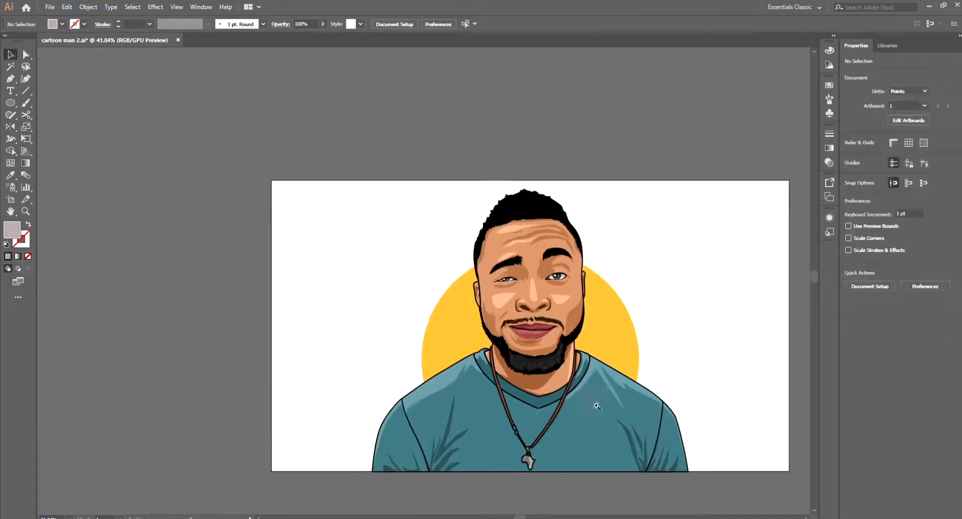
# Step: Unite a copy of the portrait into a single solid silhouette
pyautogui.click(601, 431)
pyautogui.click(651, 371)
pyautogui.click(600, 431)
pyautogui.click(850, 243)
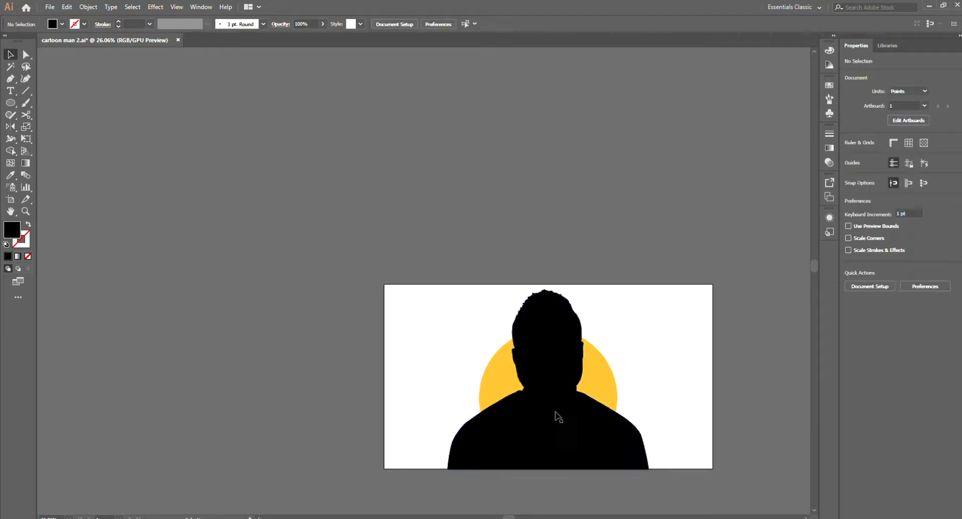
# Step: Use the slightly enlarged silhouette as a white outline behind the portrait
pyautogui.press('Delete')
pyautogui.click(585, 393)
pyautogui.press('i')
pyautogui.click(643, 387)
pyautogui.keyDown('ctrl'); pyautogui.click(643, 387); pyautogui.keyUp('ctrl')
pyautogui.press('v')
pyautogui.scroll(4, 630, 396)
# Step: Enlarge the amber circle behind the portrait and adjust its position
pyautogui.click(595, 393)
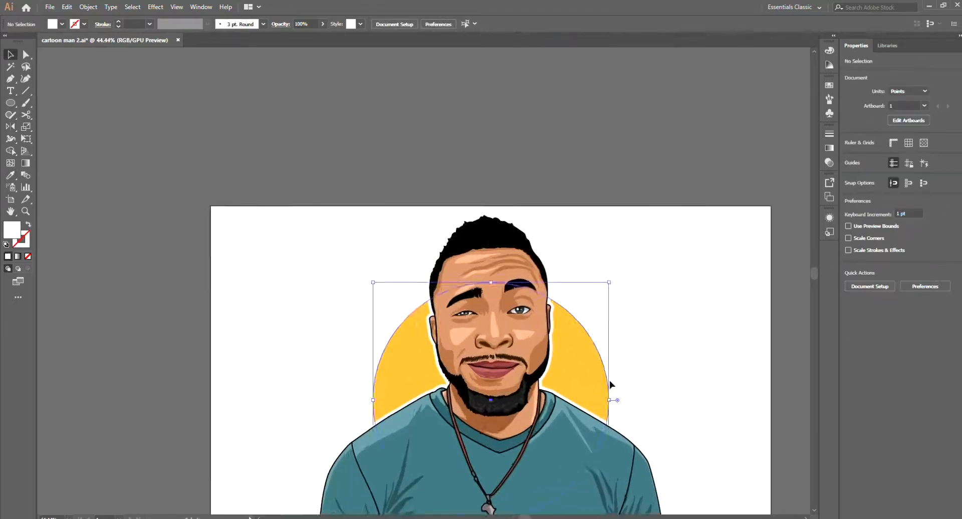
pyautogui.scroll(-2, 626, 351)
pyautogui.moveTo(626, 304); pyautogui.dragTo(644, 291)
pyautogui.click(681, 333)
pyautogui.moveTo(677, 346); pyautogui.dragTo(673, 370)
# Step: Draw a crease shape above the wider open eye and give it a brown shadow fill with the Eyedropper
pyautogui.press('p')
pyautogui.moveTo(546, 359); pyautogui.dragTo(621, 362)
pyautogui.click(532, 360)
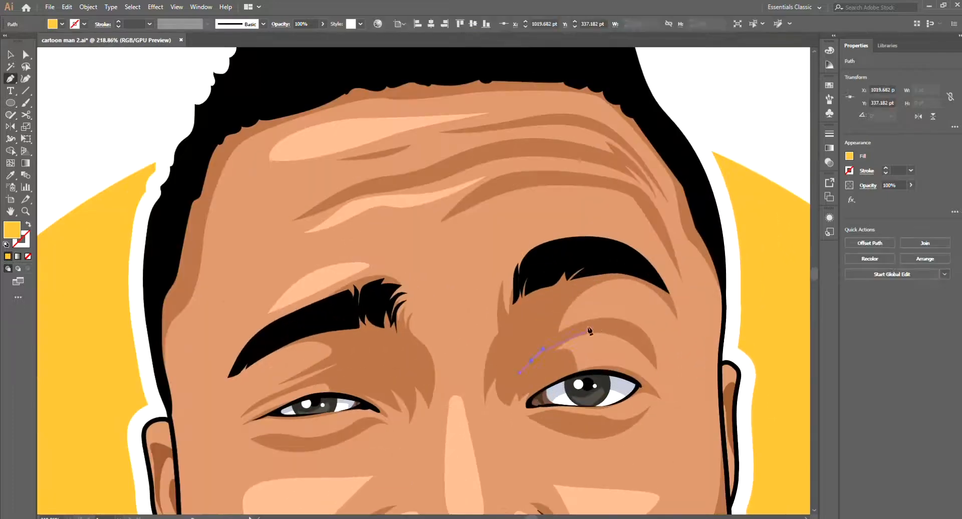
pyautogui.moveTo(592, 329); pyautogui.dragTo(616, 328)
pyautogui.moveTo(647, 349); pyautogui.dragTo(651, 357)
pyautogui.click(531, 361)
pyautogui.moveTo(538, 281); pyautogui.dragTo(519, 281)
pyautogui.press('i')
pyautogui.click(545, 382)
# Step: Draw a matching brown crease shape above the narrower eye with the Pen tool
pyautogui.press('p')
pyautogui.moveTo(416, 377); pyautogui.dragTo(441, 377)
pyautogui.moveTo(370, 398); pyautogui.dragTo(387, 387)
pyautogui.moveTo(429, 371); pyautogui.dragTo(446, 377)
pyautogui.keyDown('ctrl'); pyautogui.click(353, 405); pyautogui.keyUp('ctrl')
# Step: Select the darkest brown shadow shapes across the face and neck and recolour them a slightly deeper brown
pyautogui.press('v')
pyautogui.click(460, 371)
pyautogui.keyDown('shift'); pyautogui.click(621, 344); pyautogui.keyUp('shift')
pyautogui.moveTo(478, 295); pyautogui.dragTo(451, 295)
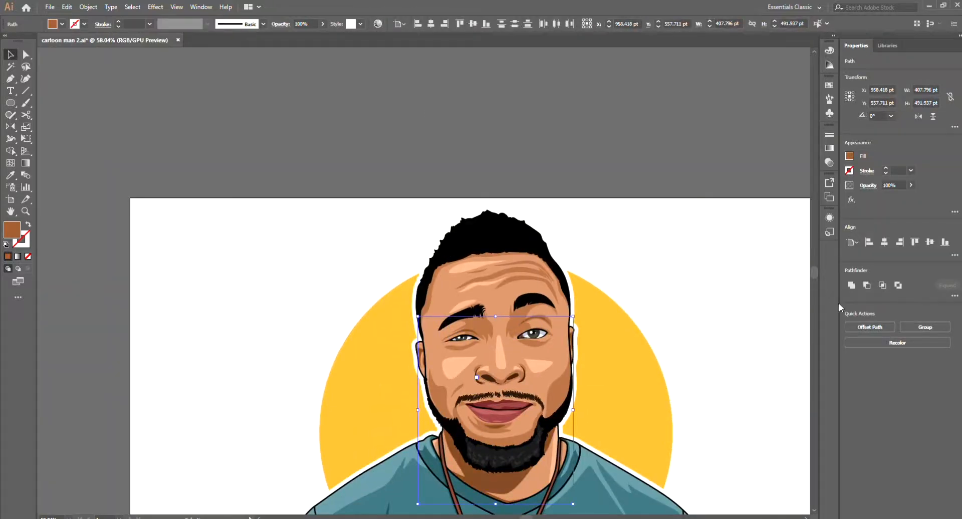
pyautogui.click(701, 360)
pyautogui.scroll(-4, 664, 383)
pyautogui.click(576, 440)
pyautogui.click(817, 24)
pyautogui.click(703, 268)
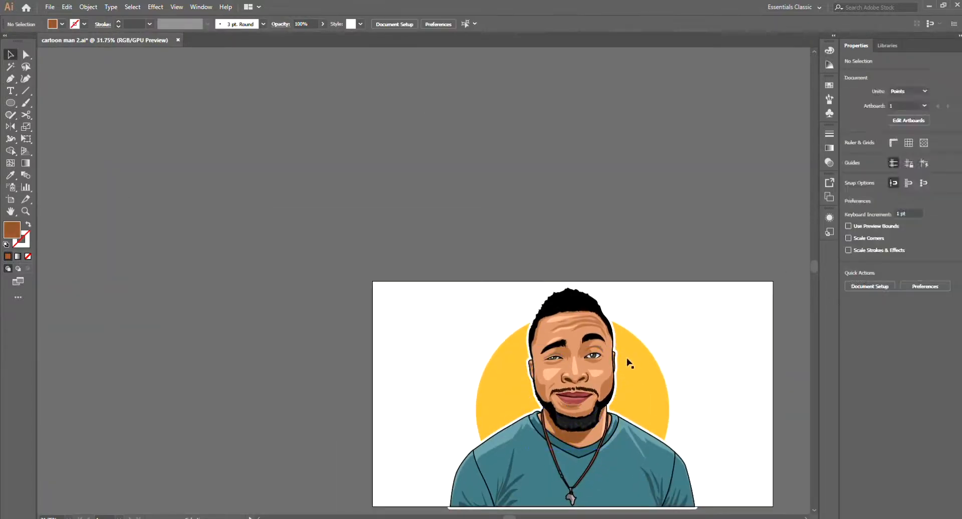
pyautogui.scroll(5, 626, 366)
pyautogui.scroll(-4, 626, 365)
pyautogui.scroll(-2, 528, 436)
pyautogui.scroll(2, 619, 369)
pyautogui.scroll(-2, 604, 370)
pyautogui.press('p')
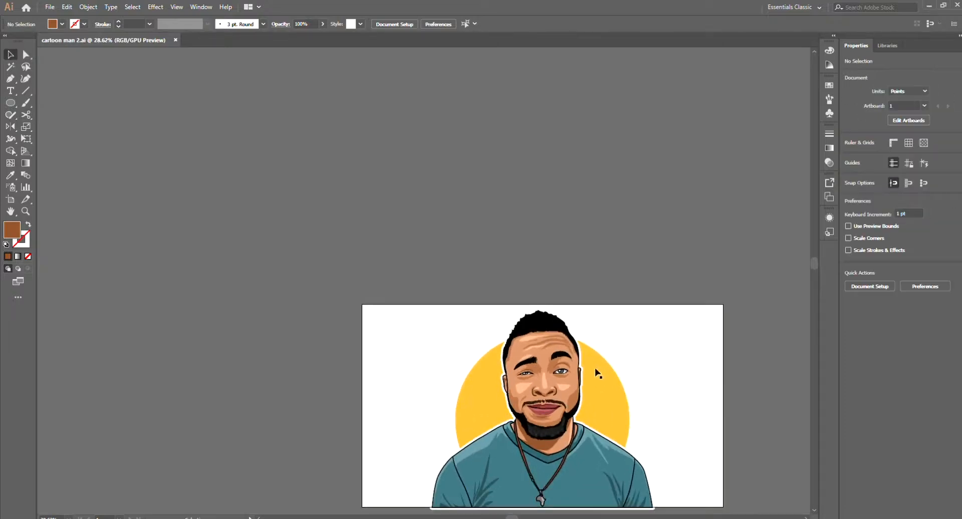
# Step: Resize the amber circle to about 862 pt and paste a copy of it in place in front of the portrait
pyautogui.scroll(1, 596, 366)
pyautogui.click(530, 326)
pyautogui.moveTo(553, 281); pyautogui.dragTo(552, 283)
pyautogui.hotkey('ctrl', 'c')
pyautogui.hotkey('ctrl', '2')
pyautogui.click(489, 415)
pyautogui.hotkey('ctrl', 'f')
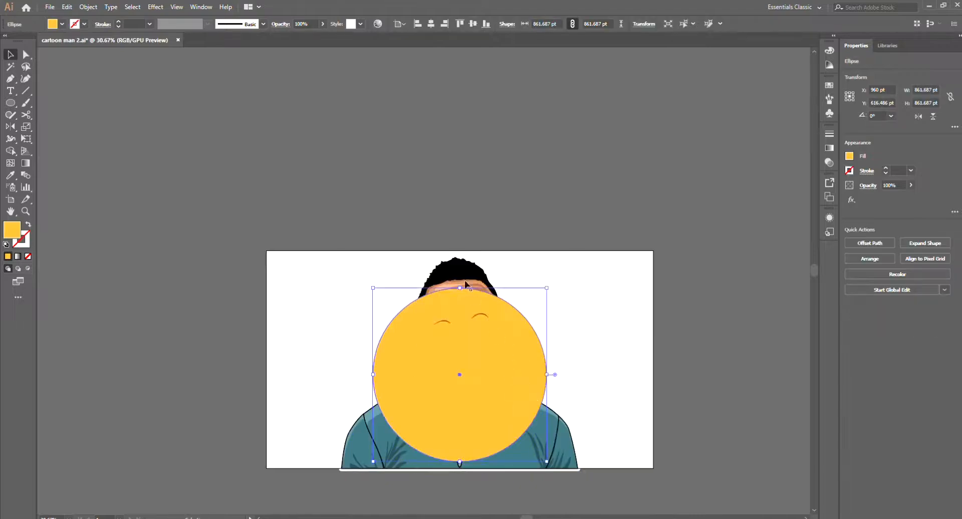
# Step: Stretch the top of the front circle copy into an egg shape reaching just above the artboard, and lock it
pyautogui.moveTo(459, 287); pyautogui.dragTo(458, 247)
pyautogui.press('v')
pyautogui.hotkey('ctrl', '2')
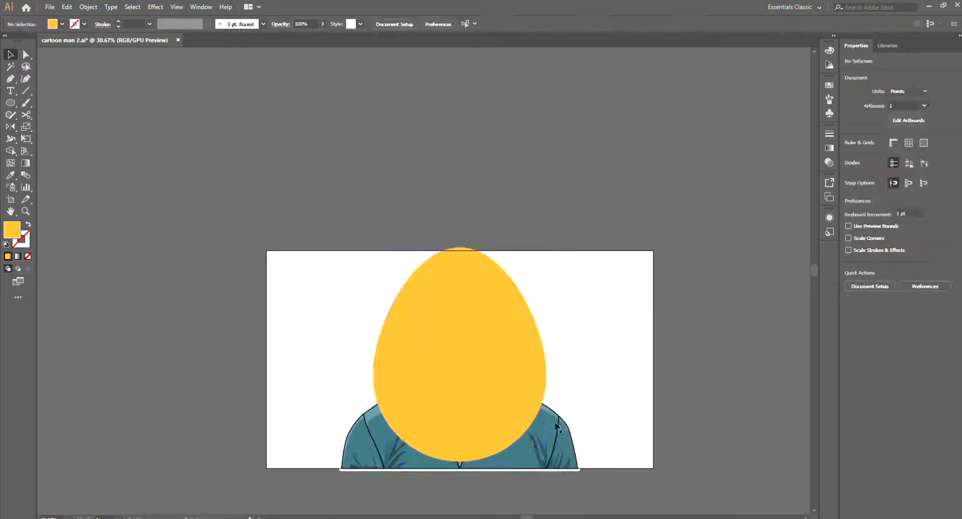
# Step: Group the portrait with its white outline and the original amber circle, and select the group
pyautogui.click(556, 428)
pyautogui.keyDown('shift'); pyautogui.click(532, 369); pyautogui.keyUp('shift')
pyautogui.hotkey('ctrl', 'g')
pyautogui.hotkey('ctrl', 'shift', 'a')
pyautogui.click(535, 382)
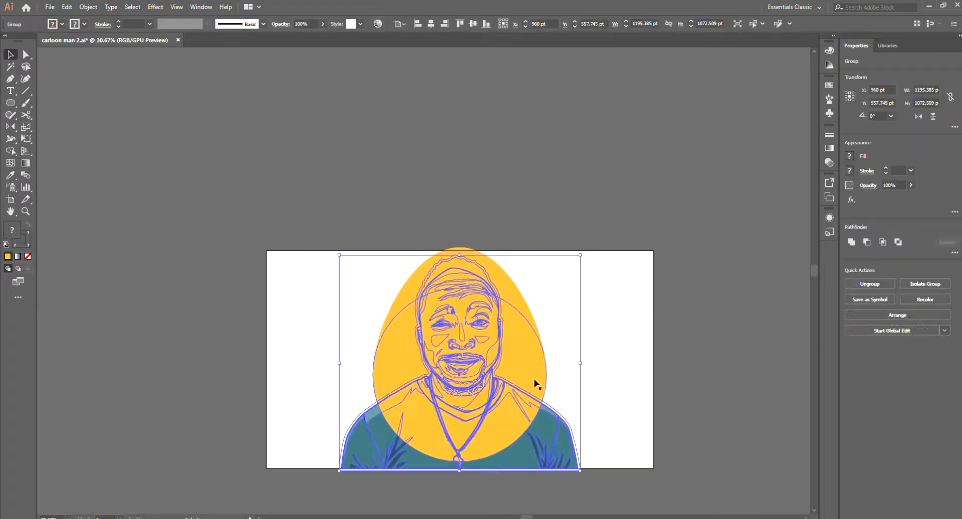